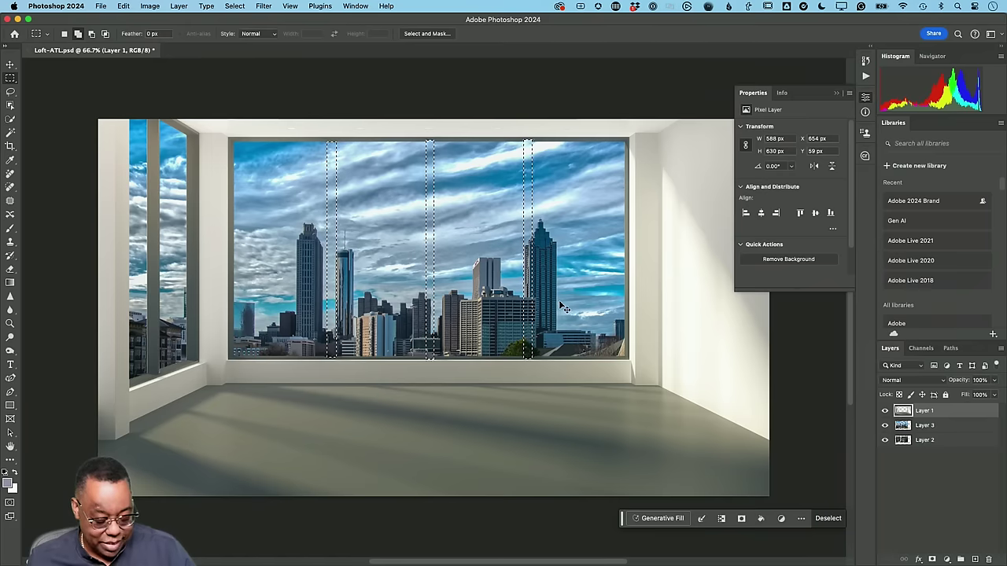
Deselect the vertical strips and erase the small mark at the top of the sky with the Remove Tool.
key(super+d)
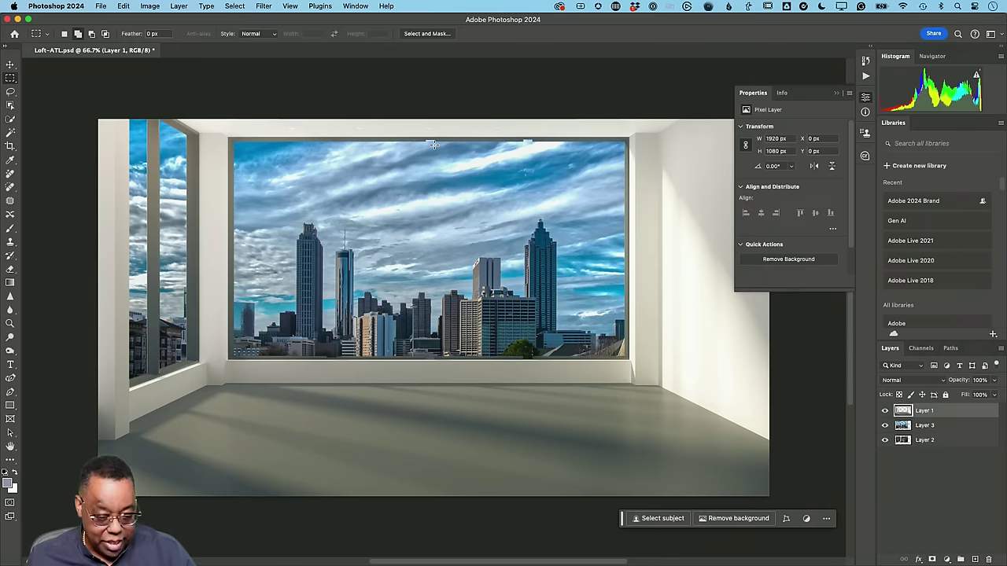
key(y)
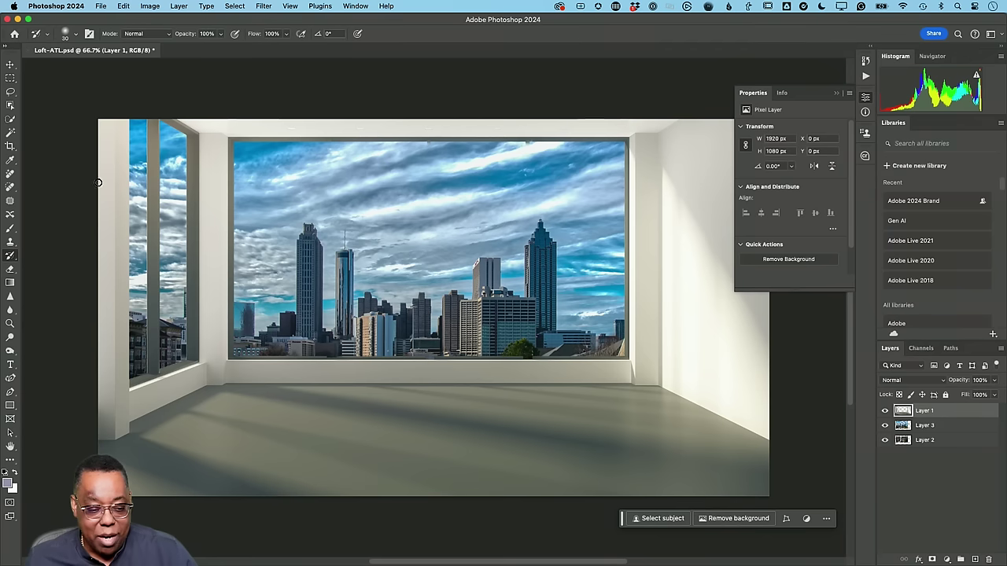
click(10, 176)
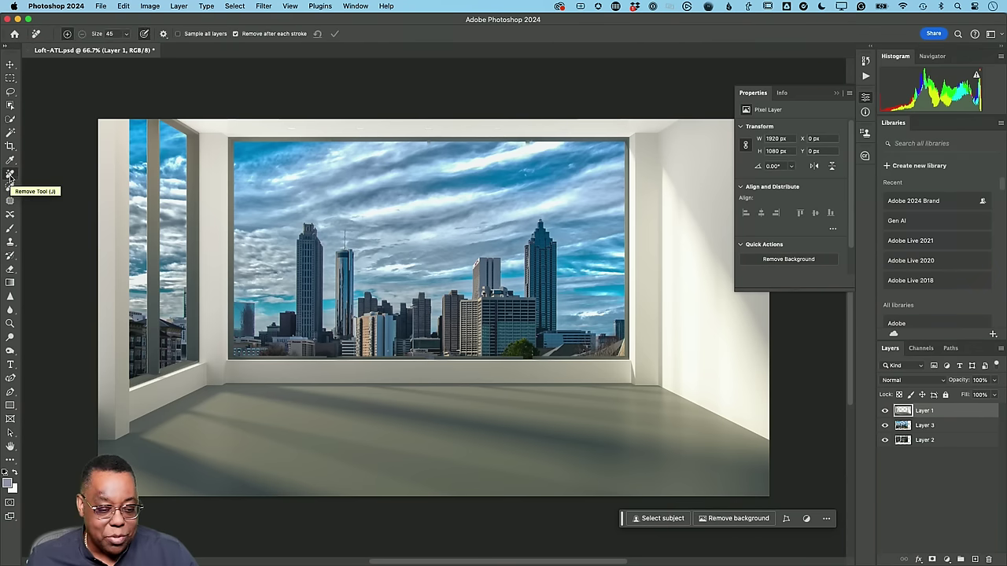
click(428, 150)
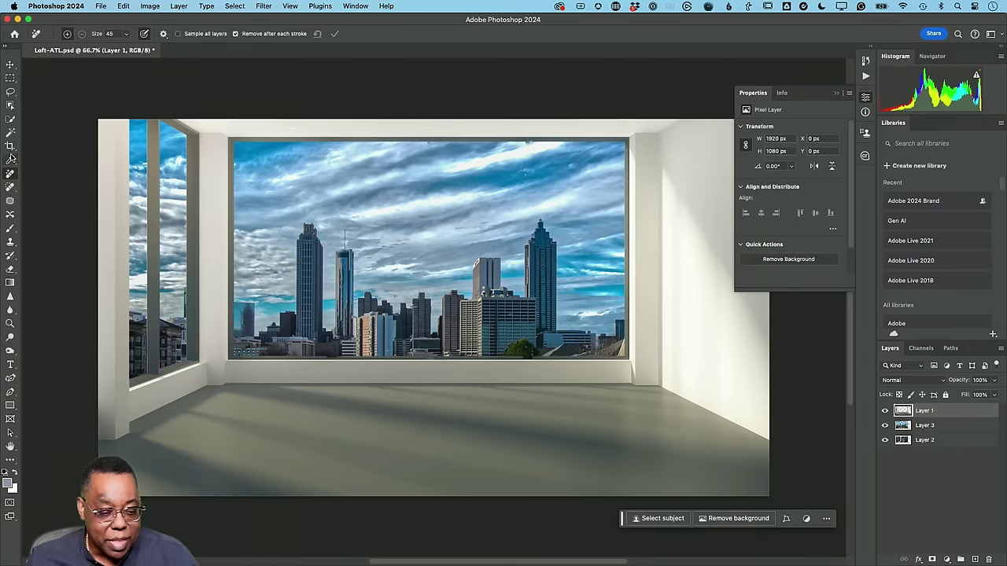
click(14, 79)
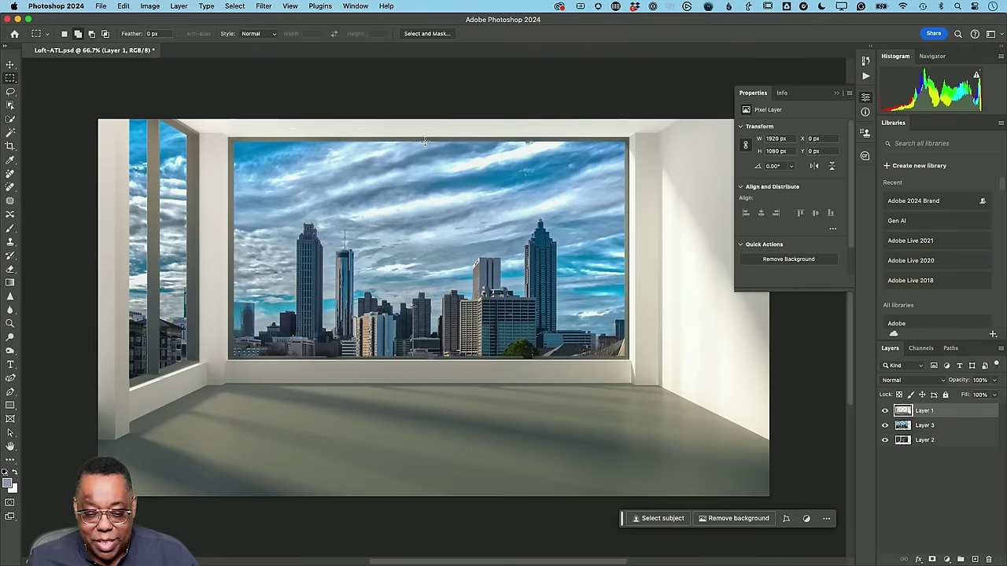
Marquee two small sky patches, deselect, then save and close Loft-ATL.psd.
drag(425, 141, 443, 156)
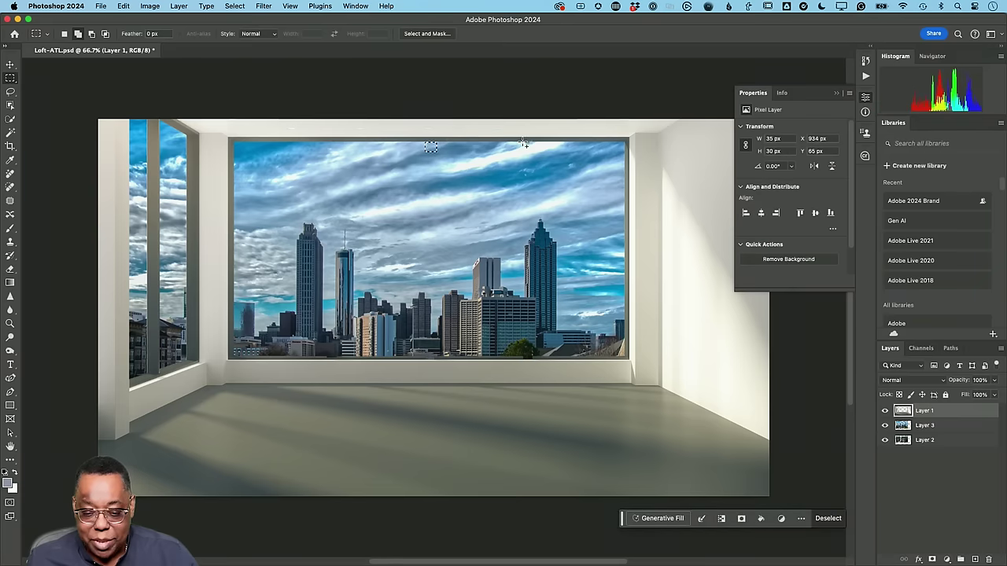
drag(523, 143, 537, 155)
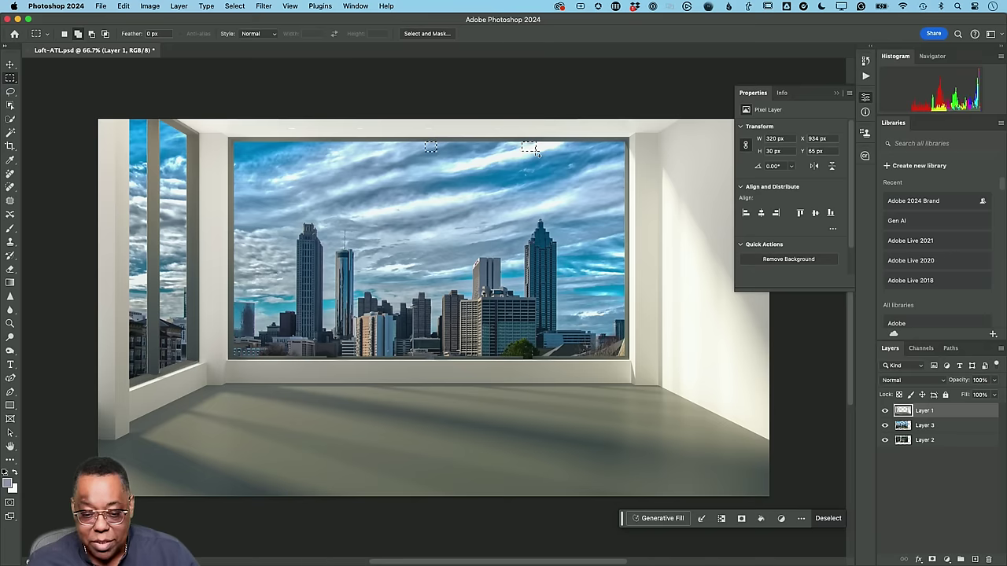
key(super+d)
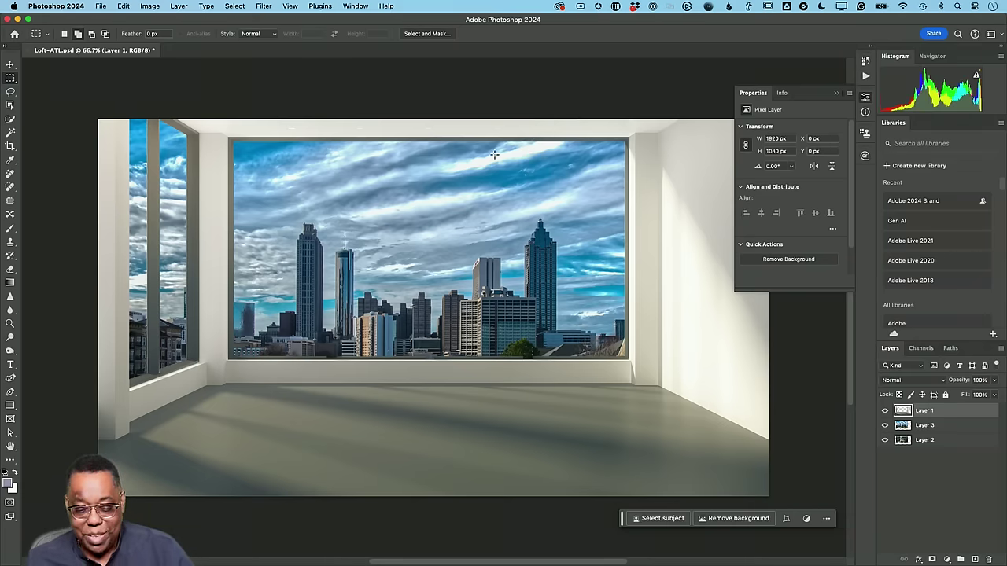
key(super+s)
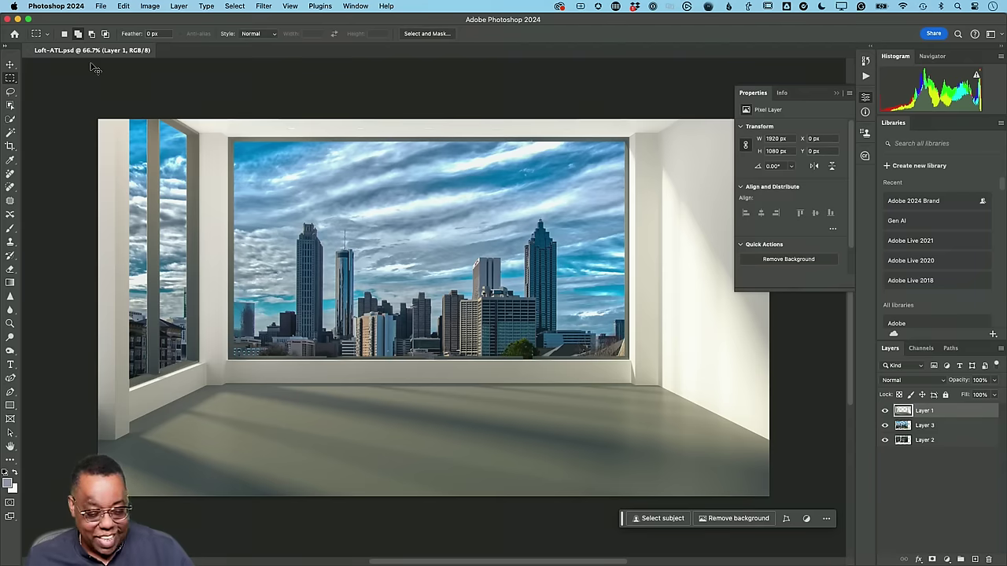
key(super+w)
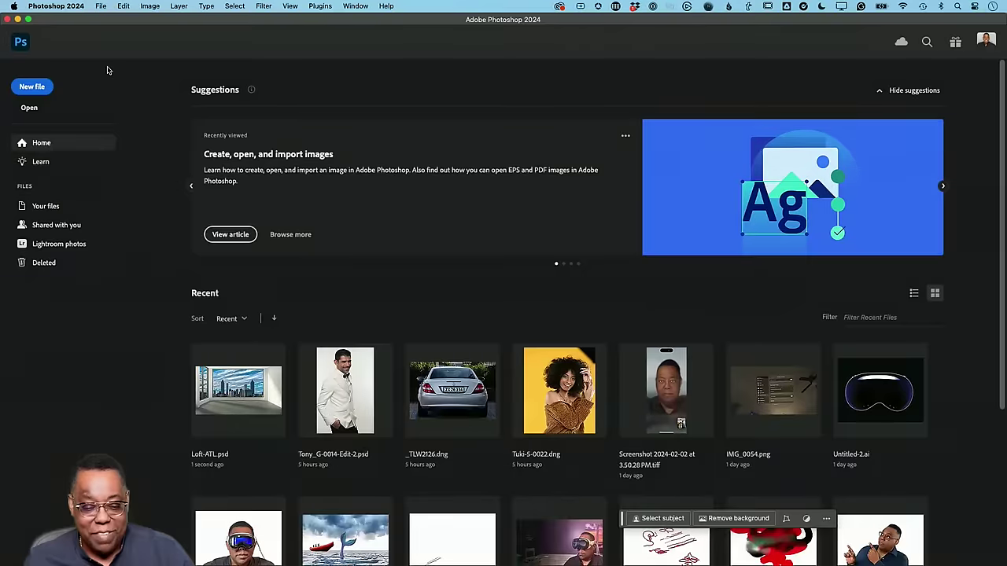
Open Tuki-S-0642, the striped-shirt photo on yellow, in Loupe view, then in Develop.
key(super+Tab)
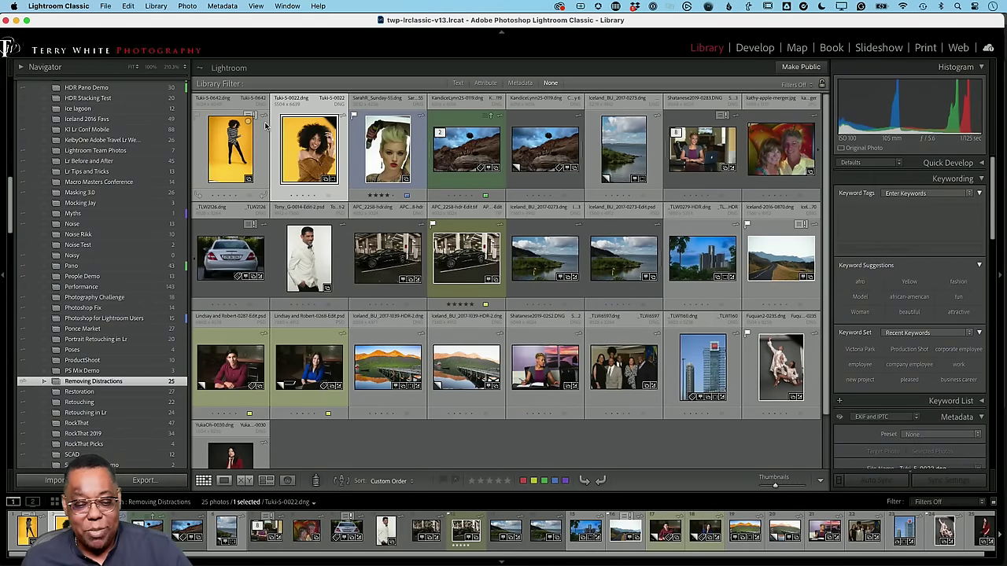
click(242, 140)
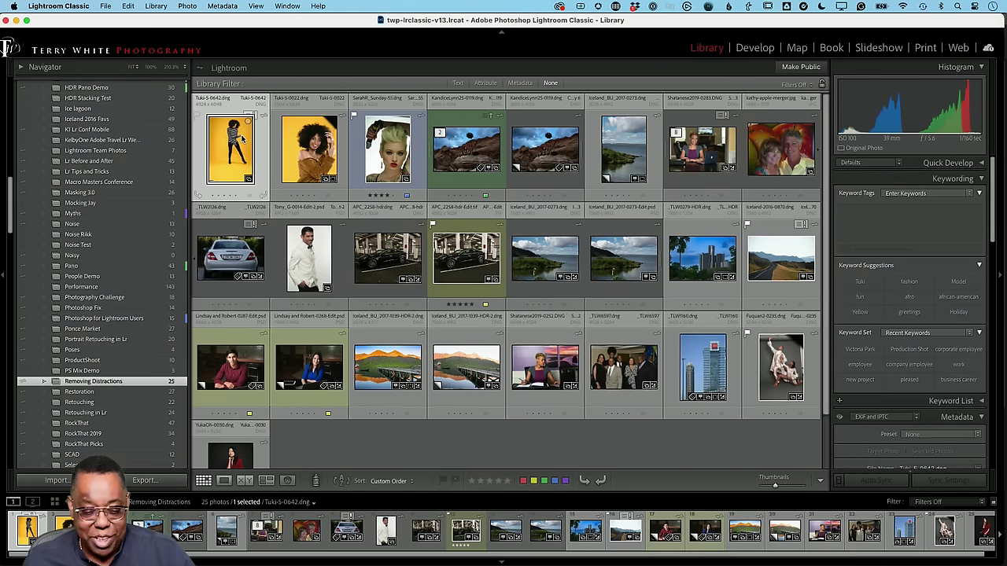
double_click(265, 141)
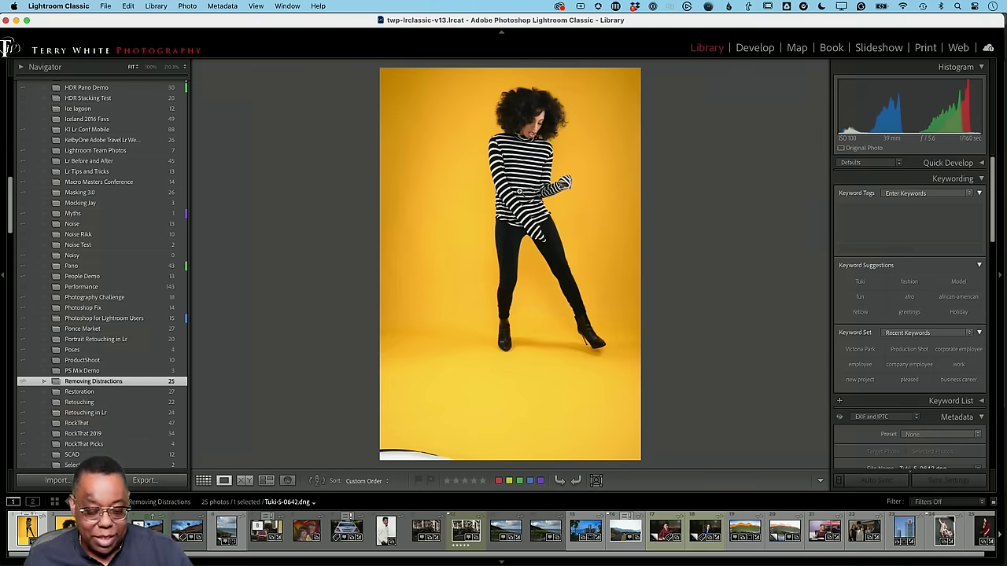
key(d)
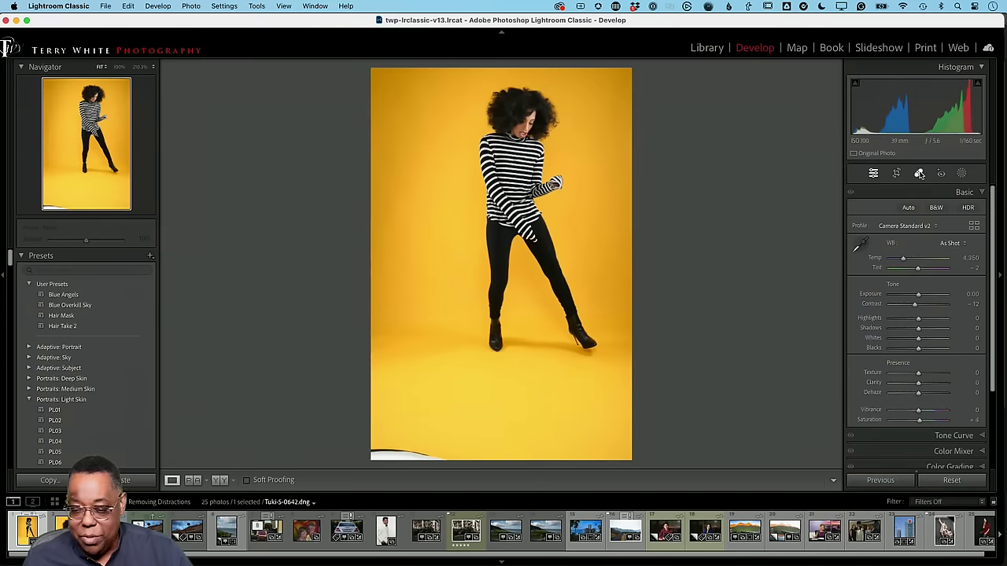
Heal the bottom-edge white object, then the sweater photo's black top-right corner and dark spot.
click(919, 173)
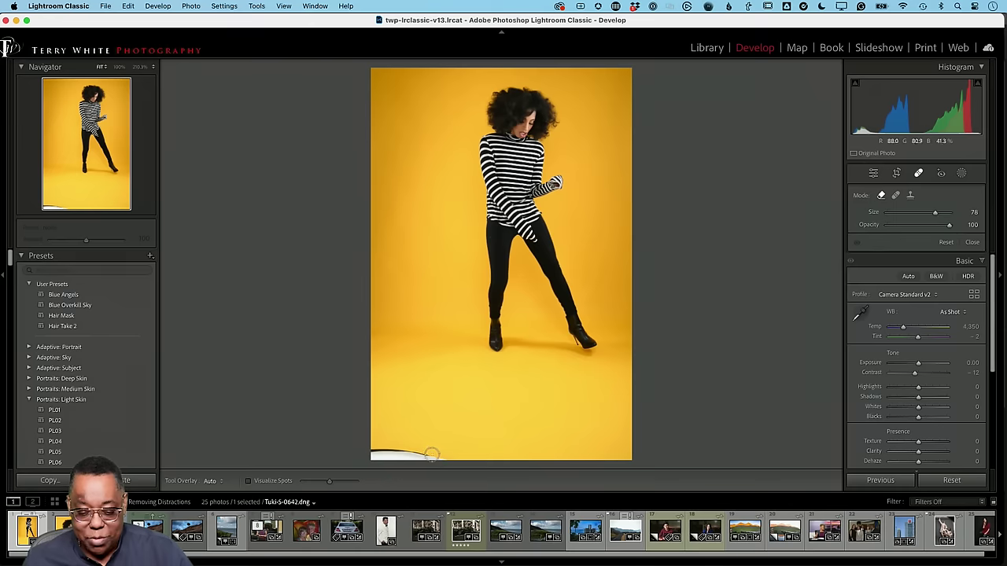
mouse_move(432, 454)
mouse_down()
mouse_move(363, 454)
mouse_move(432, 455)
mouse_move(371, 449)
mouse_move(410, 450)
mouse_move(424, 454)
mouse_move(371, 457)
mouse_move(434, 461)
mouse_up()
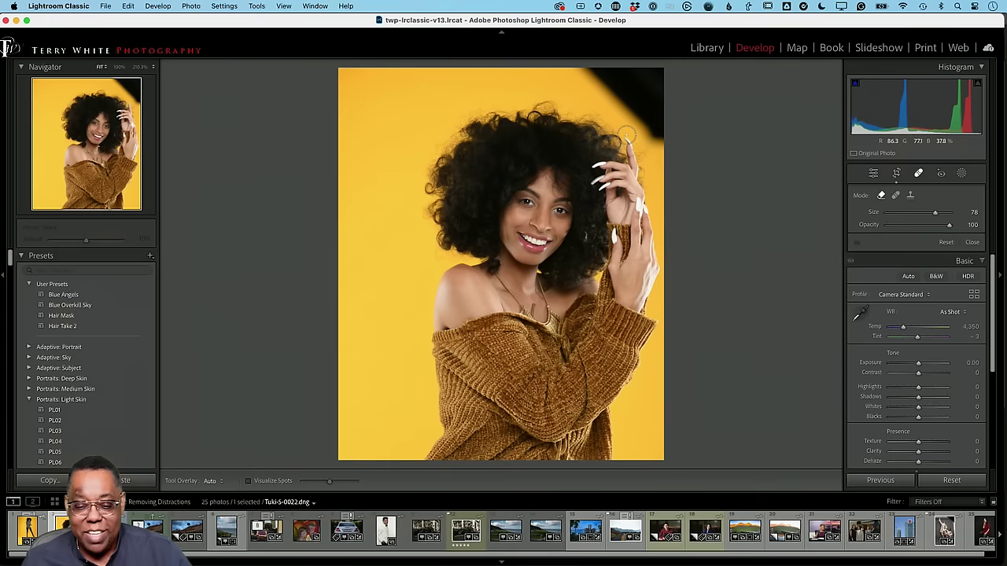
mouse_move(662, 138)
mouse_down()
mouse_move(582, 70)
mouse_move(661, 74)
mouse_move(658, 131)
mouse_move(616, 79)
mouse_move(656, 94)
mouse_move(643, 102)
mouse_move(632, 90)
mouse_move(665, 147)
mouse_move(575, 63)
mouse_up()
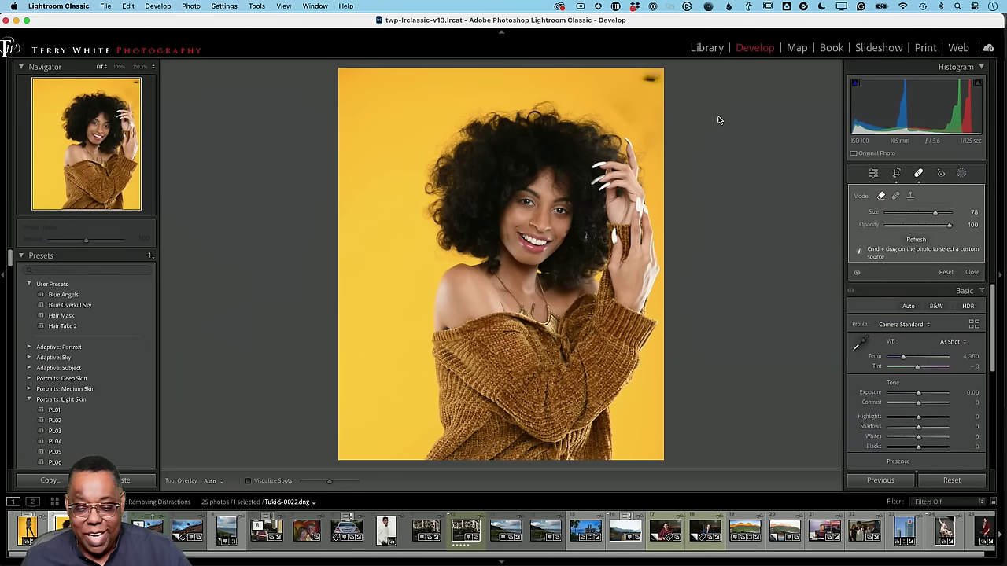
click(649, 80)
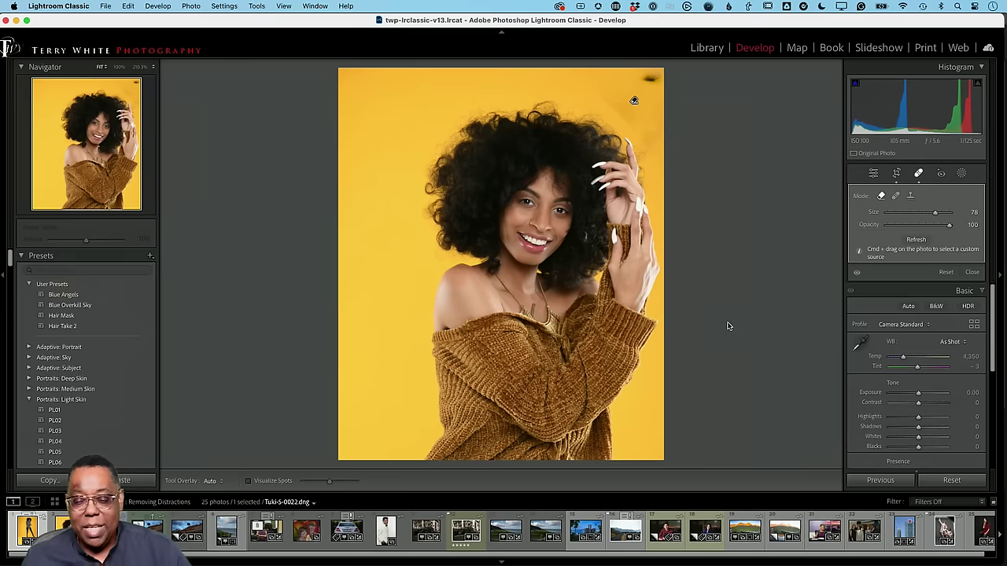
key(Right)
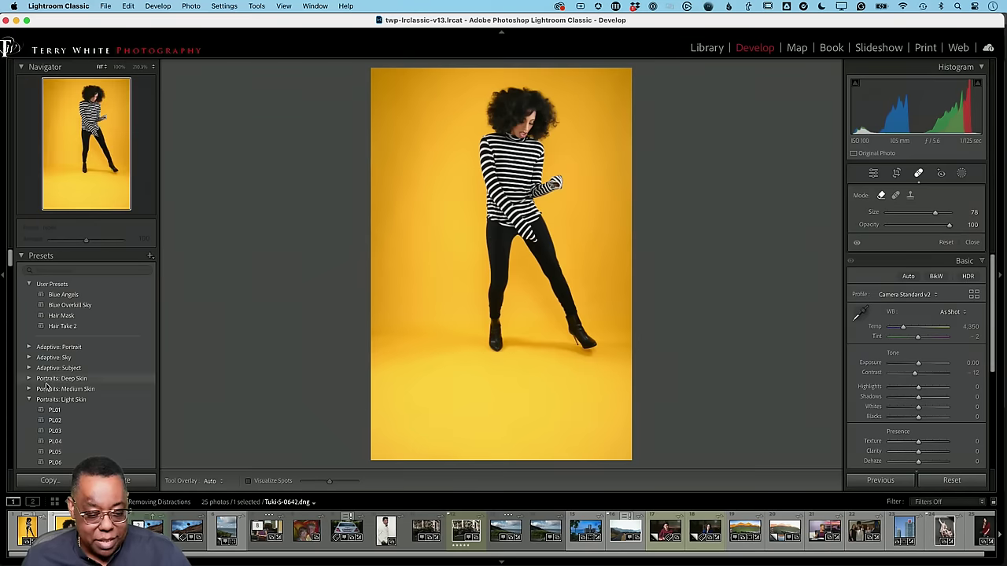
Step the sweater portrait back through its From Lr mobile history states, then return to Grid.
scroll(47, 385, down, 2)
scroll(47, 385, up, 2)
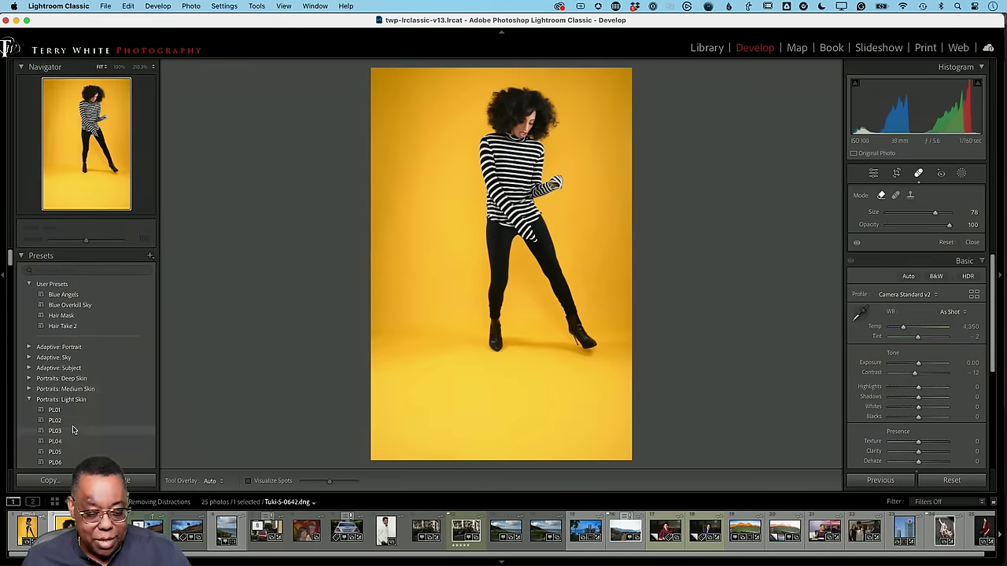
key(Left)
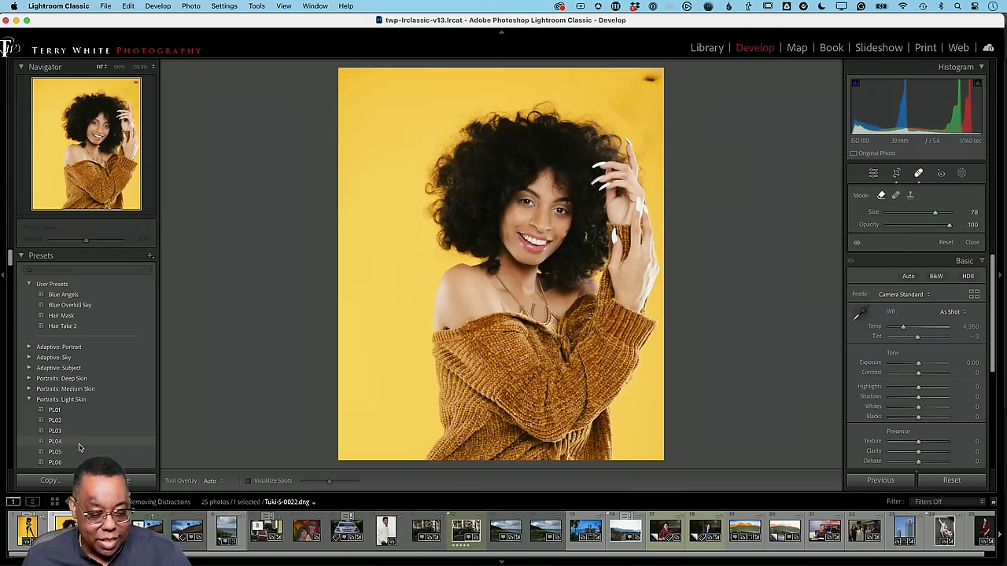
scroll(69, 389, down, 3)
scroll(67, 382, down, 15)
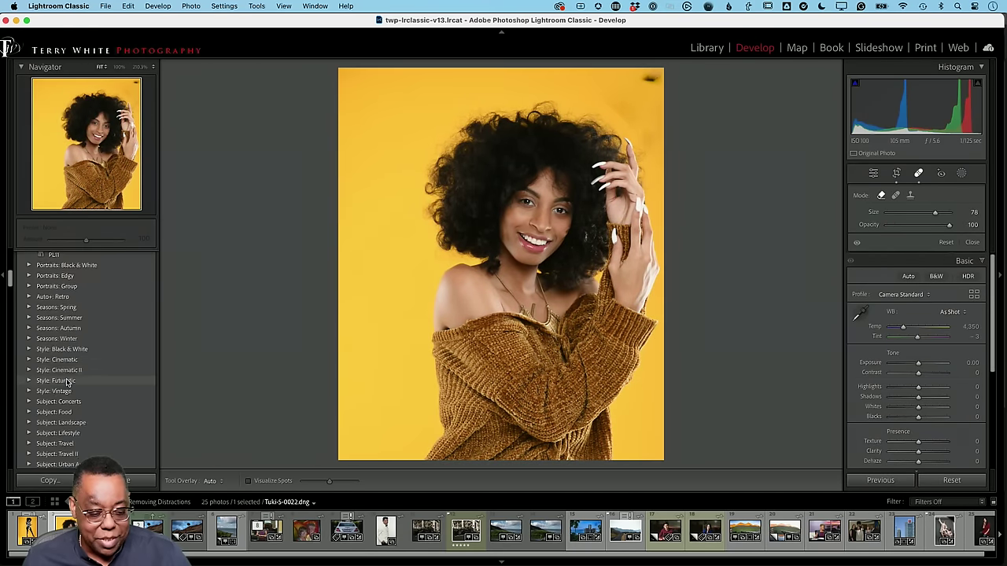
scroll(67, 382, down, 2)
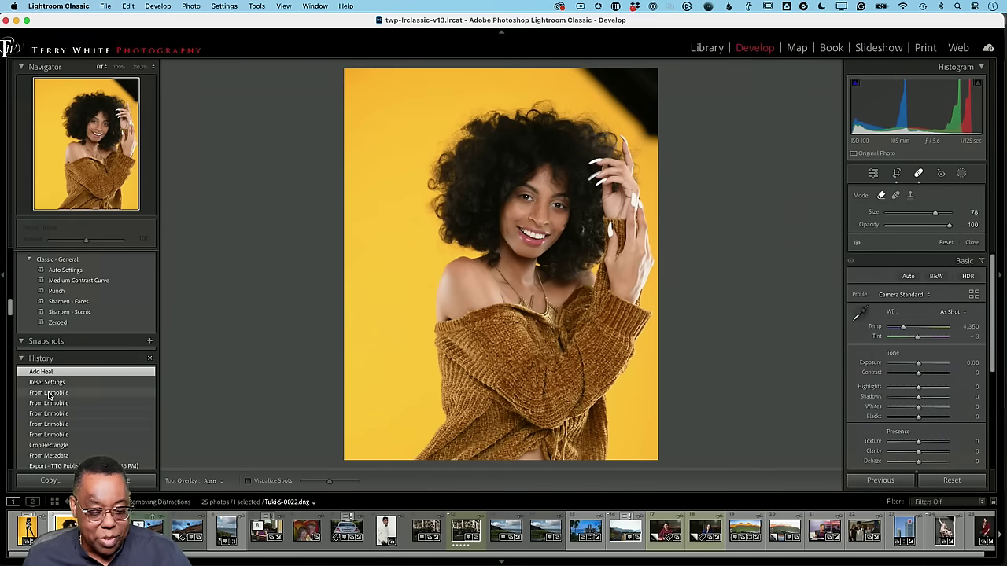
click(49, 393)
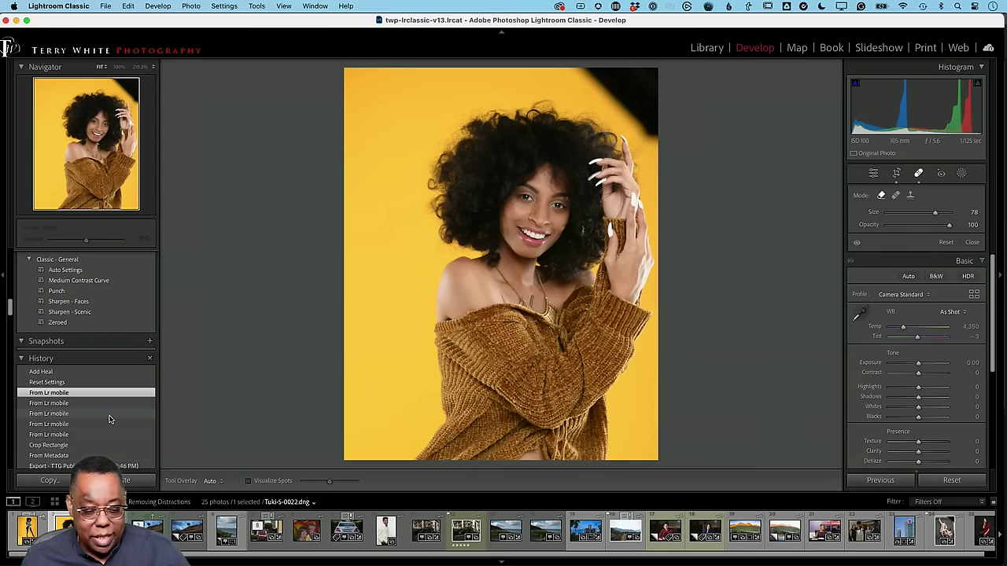
click(77, 416)
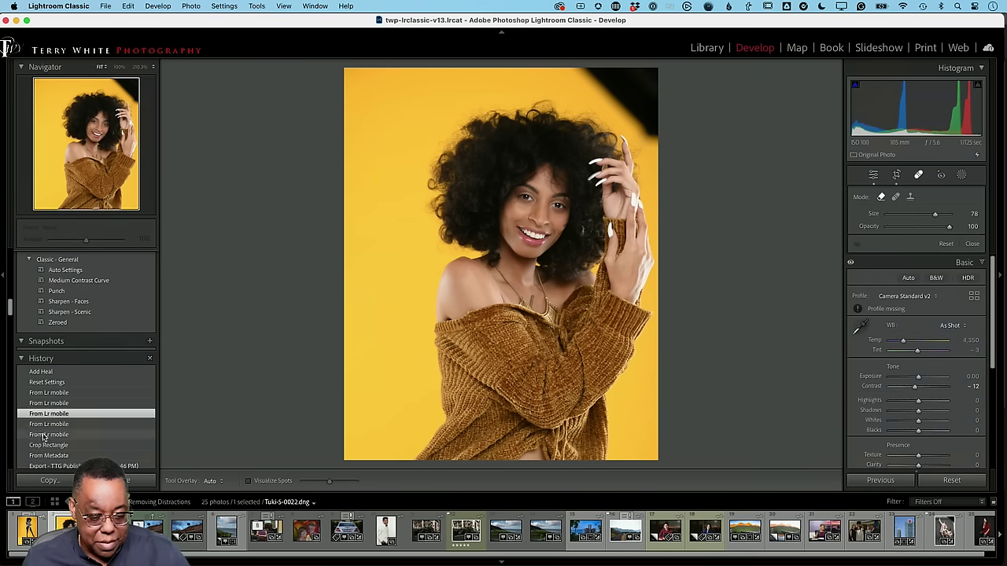
click(44, 434)
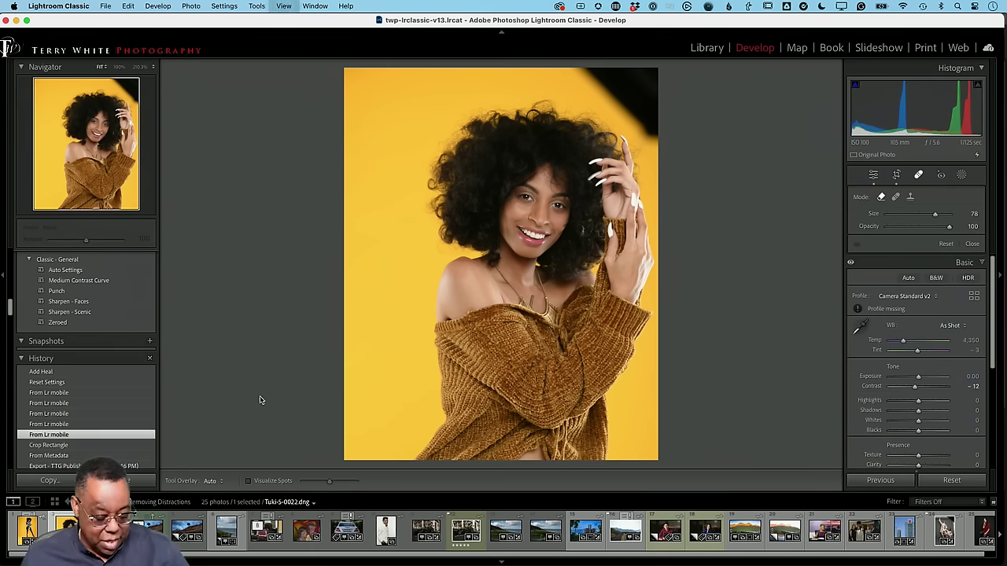
key(g)
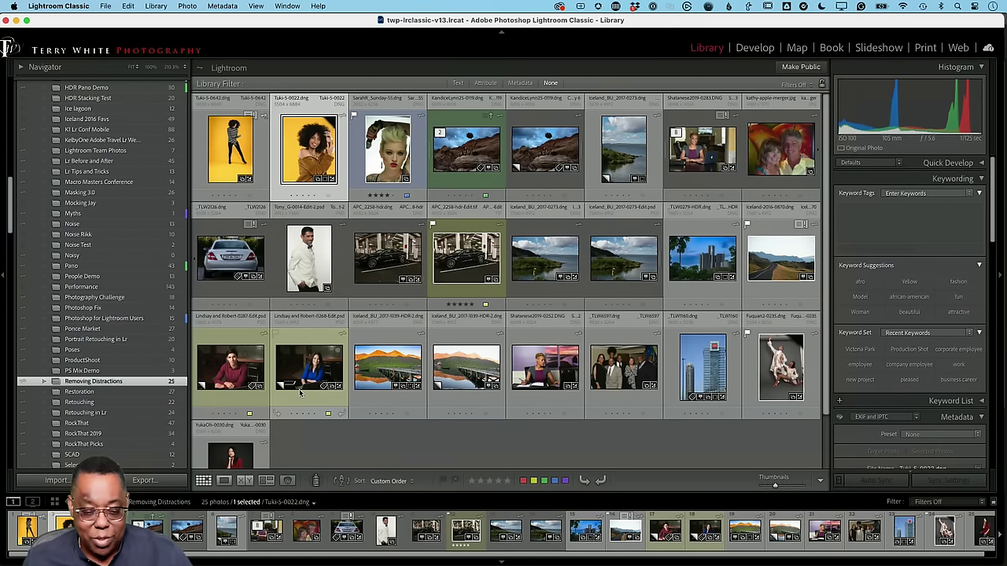
Send Tuki-S-0022 to Photoshop 2024 via Edit In and switch to the new copy.
key(super+Tab)
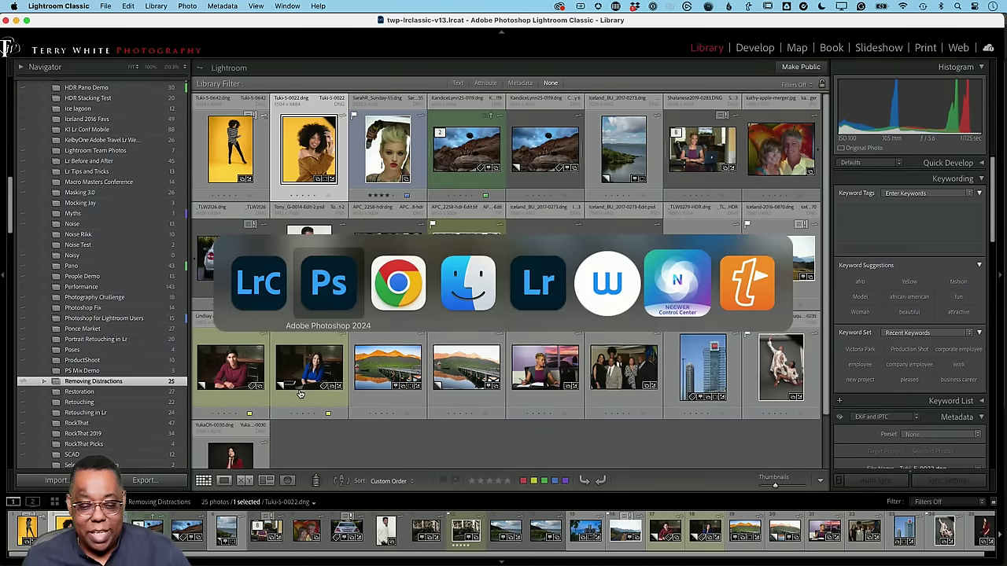
key(super+Tab)
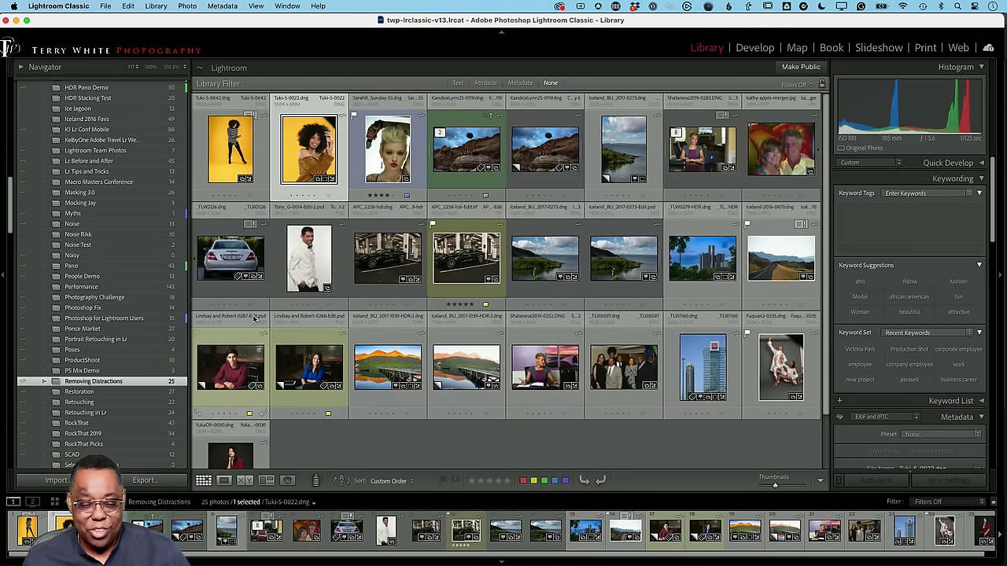
click(297, 112)
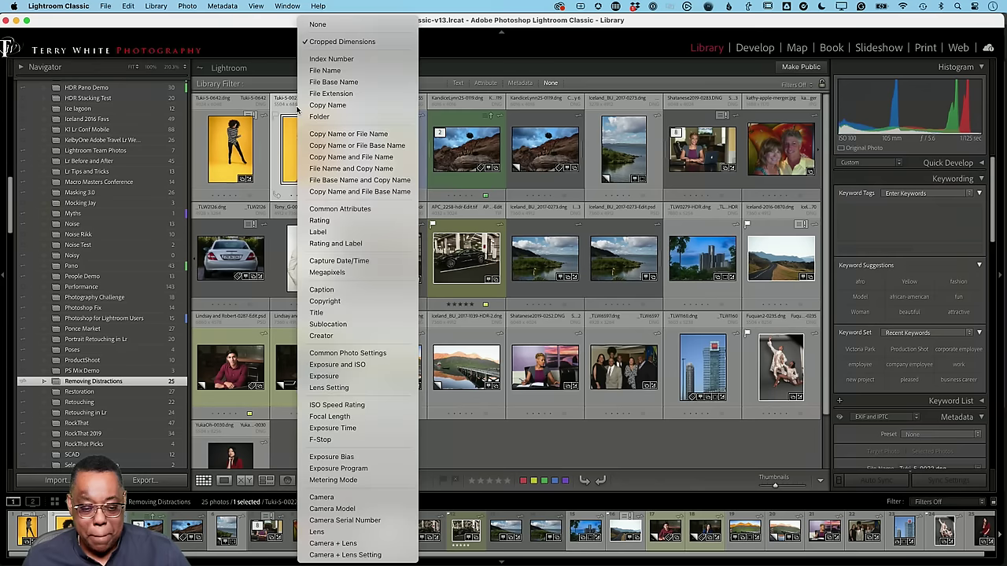
click(280, 150)
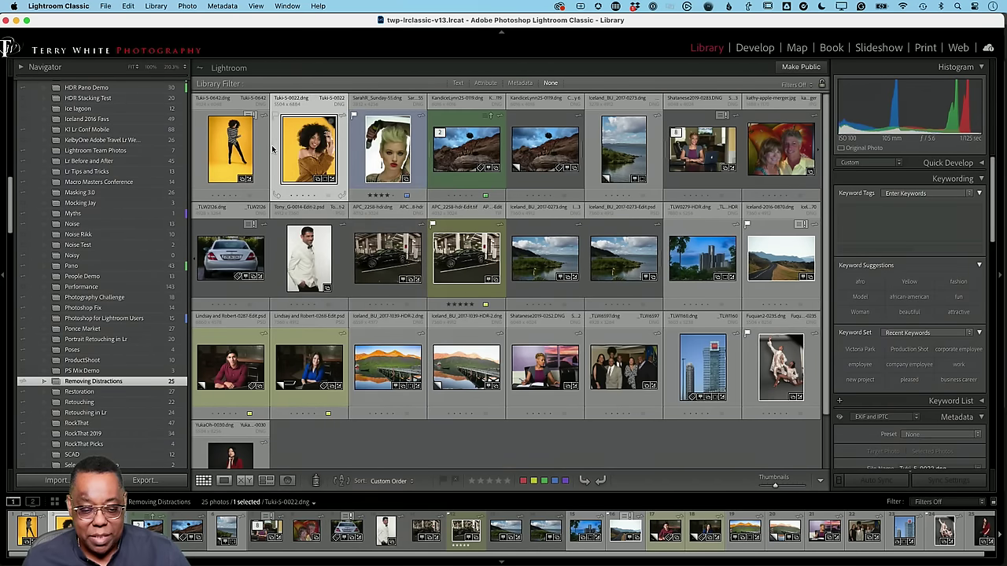
right_click(273, 149)
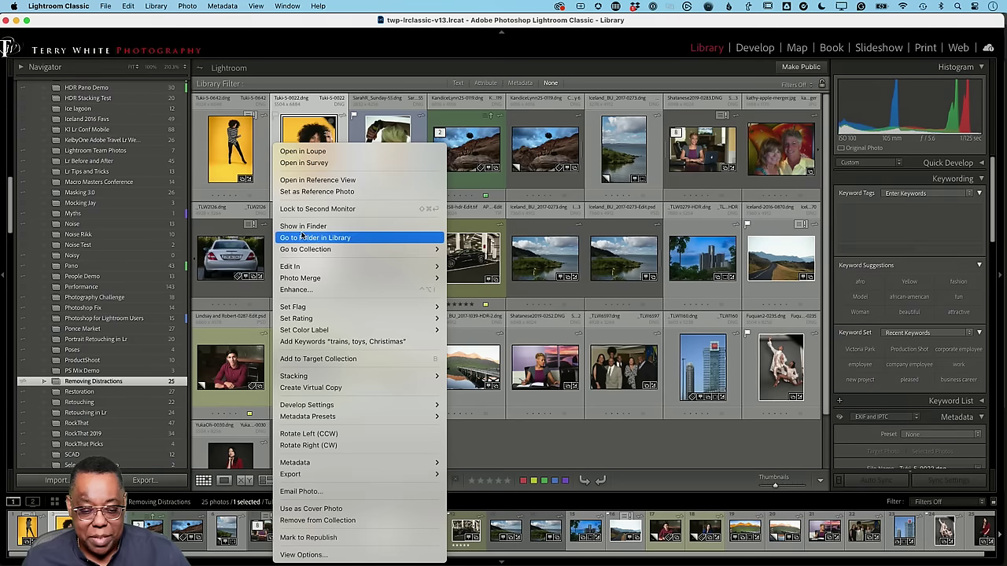
mouse_move(301, 266)
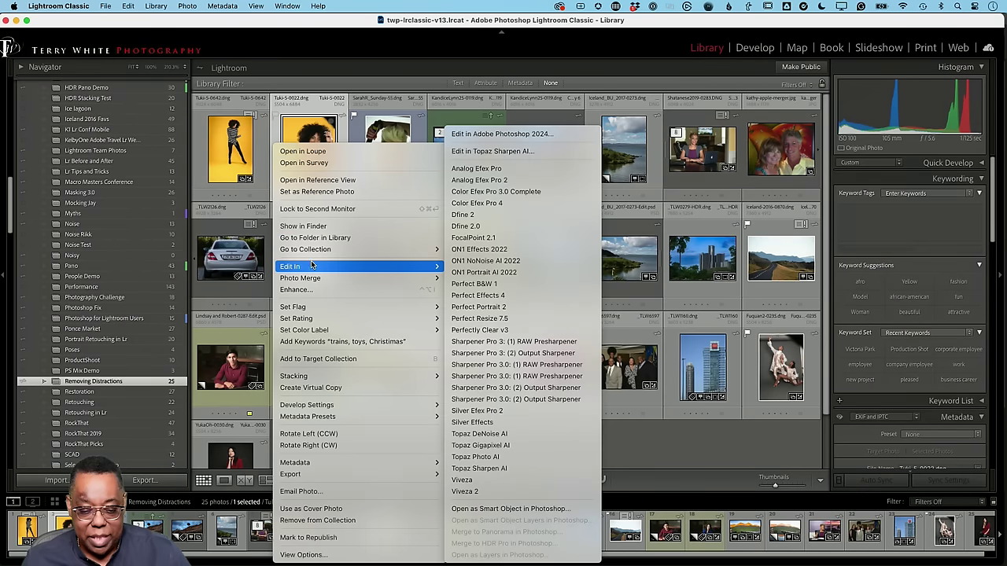
click(472, 135)
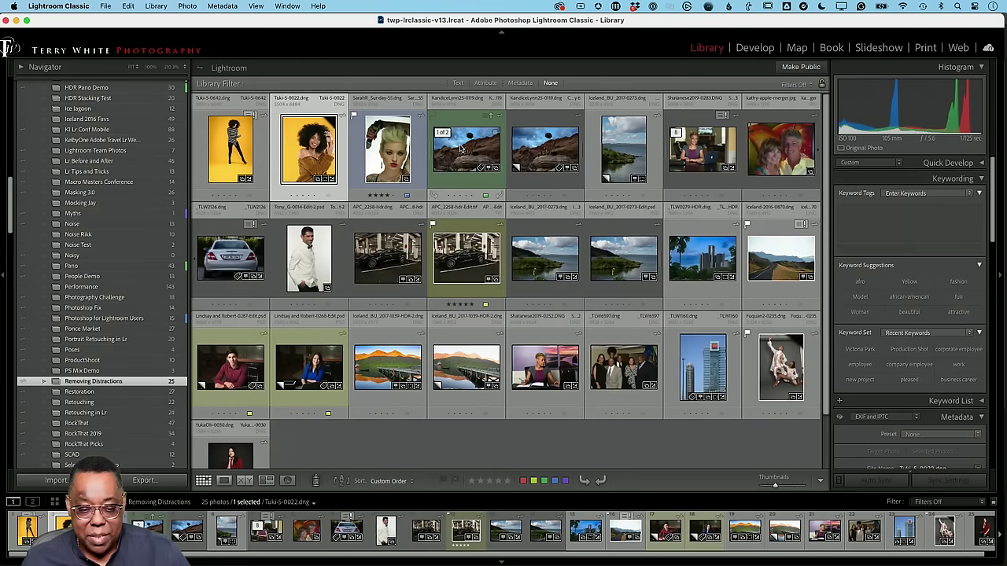
key(super+Tab)
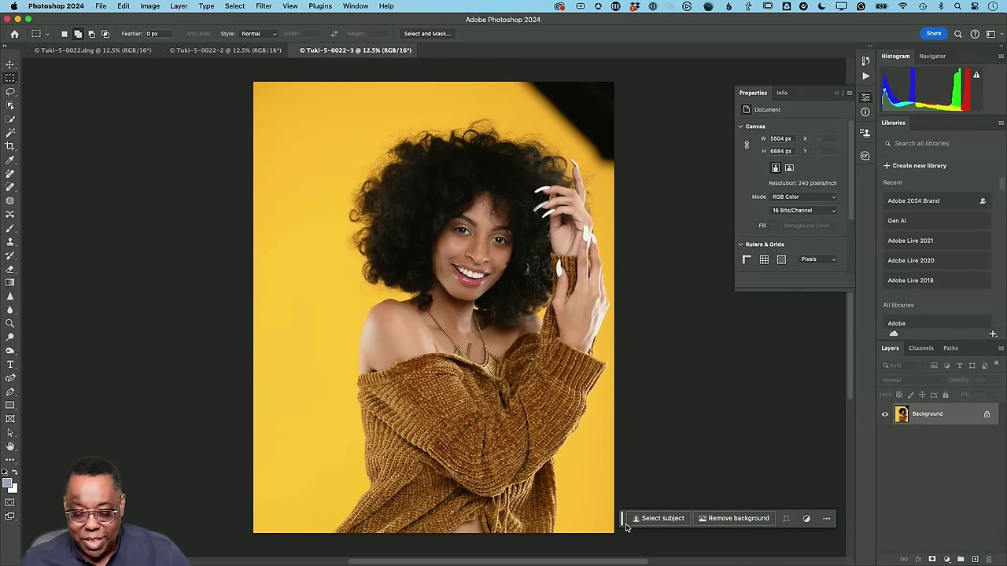
Move the contextual task bar up beside the portrait and select the Remove Tool.
drag(626, 525, 625, 338)
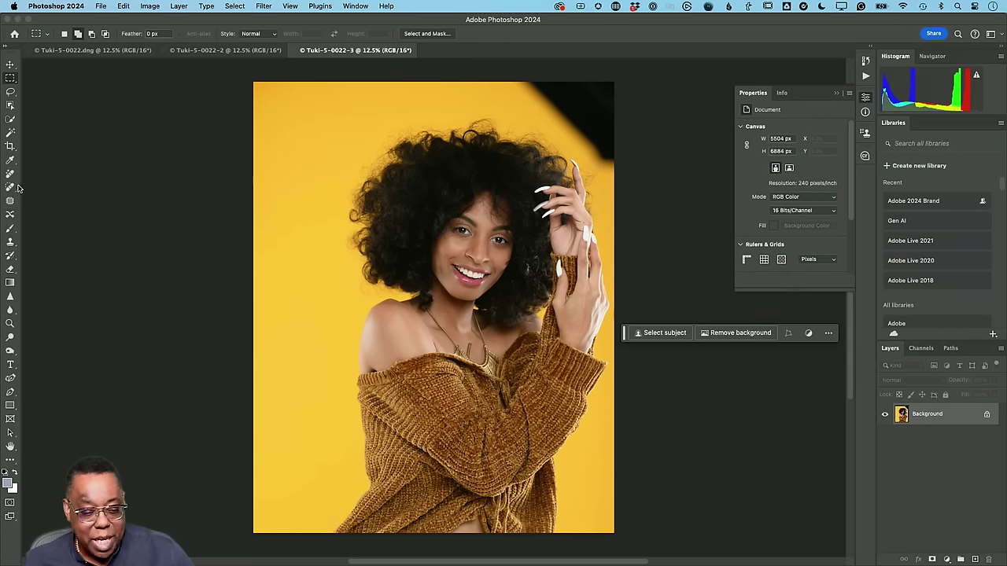
click(11, 176)
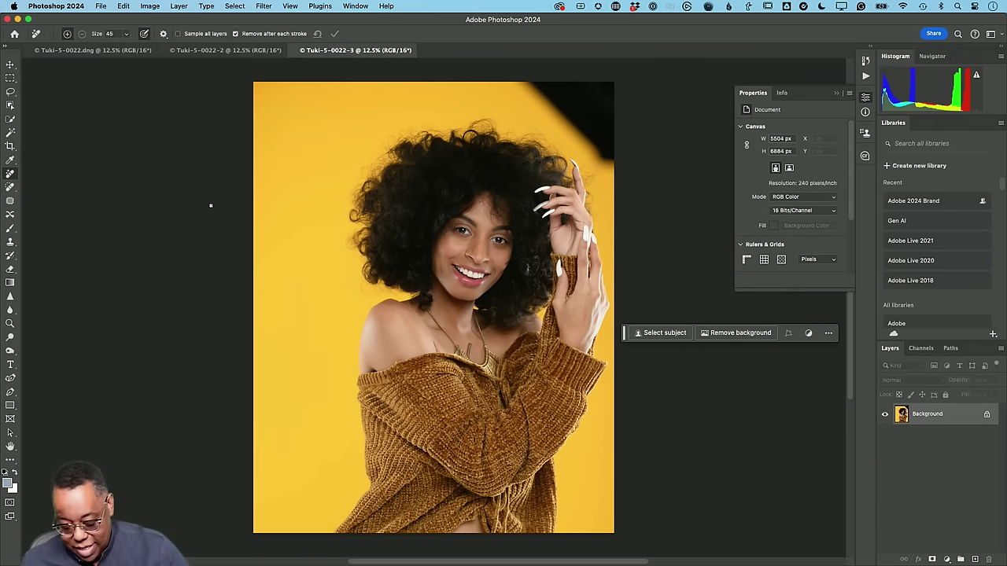
Enlarge the Remove brush and paint away the dark top-right corner, edge shadow and leftover spot.
key(bracketright)
key(bracketright)
key(bracketright)
key(bracketright)
key(bracketright)
key(bracketright)
key(bracketright)
key(bracketright)
key(bracketright)
key(bracketright)
key(bracketright)
key(bracketright)
key(bracketright)
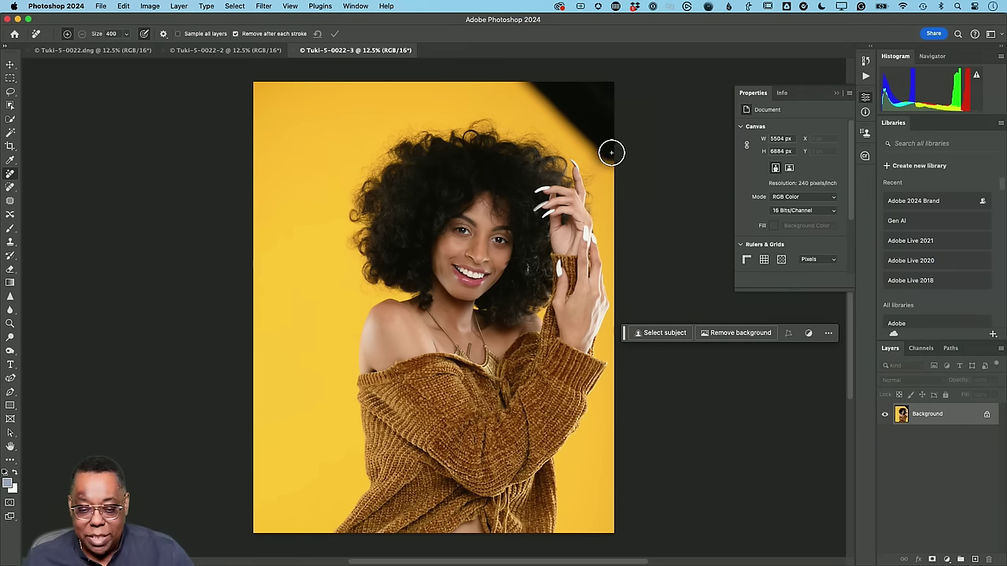
mouse_move(609, 151)
mouse_down()
mouse_move(529, 85)
mouse_move(611, 93)
mouse_move(612, 138)
mouse_move(554, 95)
mouse_move(603, 102)
mouse_move(609, 152)
mouse_move(525, 83)
mouse_up()
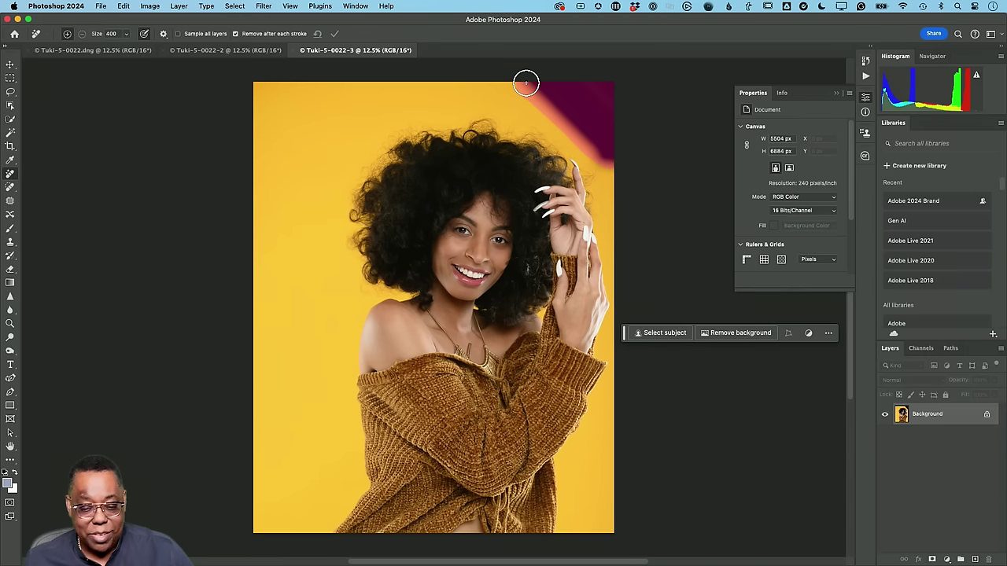
drag(525, 82, 524, 82)
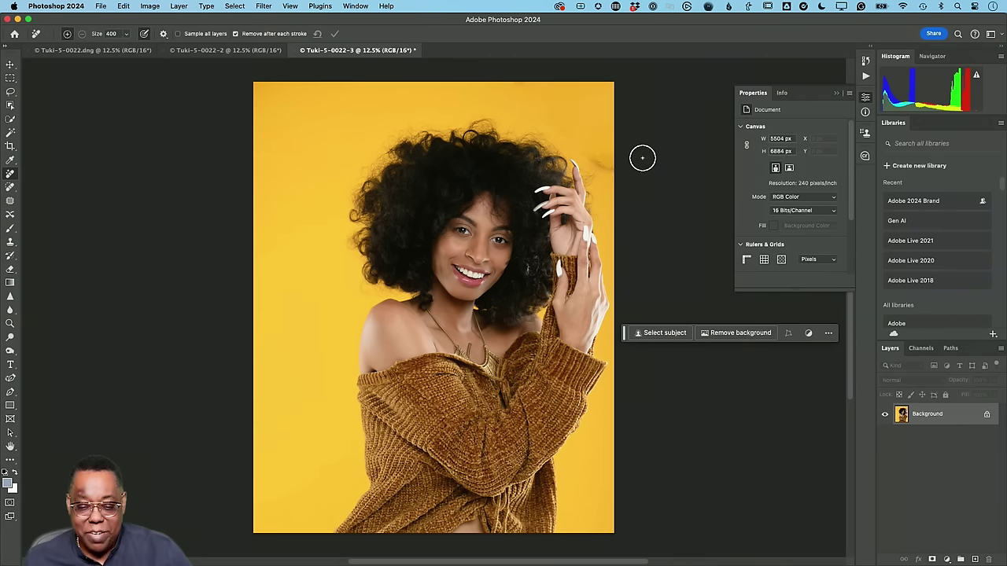
drag(618, 169, 587, 149)
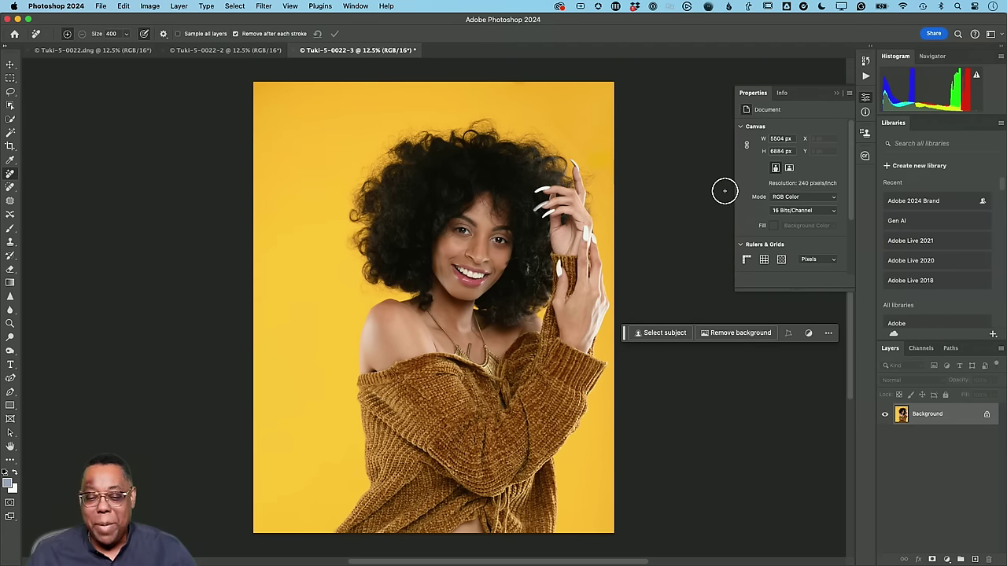
drag(529, 95, 512, 85)
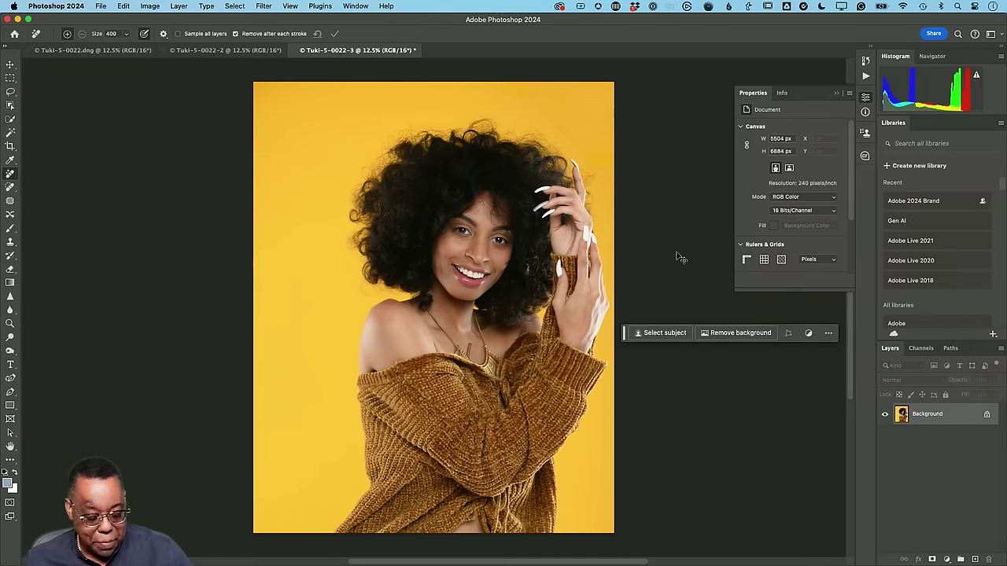
key(super+Tab)
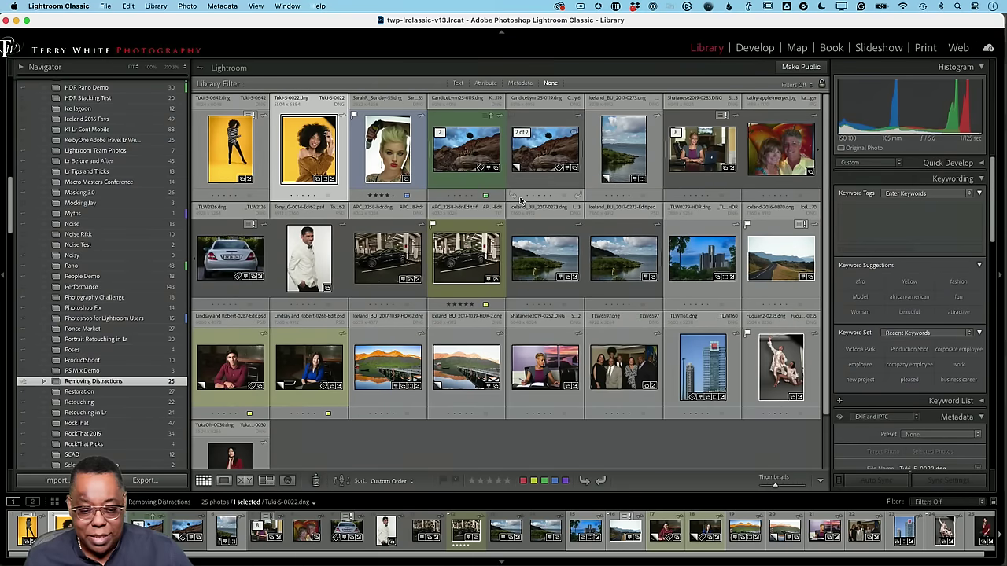
Select the silver car photo and preview it enlarged in Loupe view.
click(238, 262)
key(e)
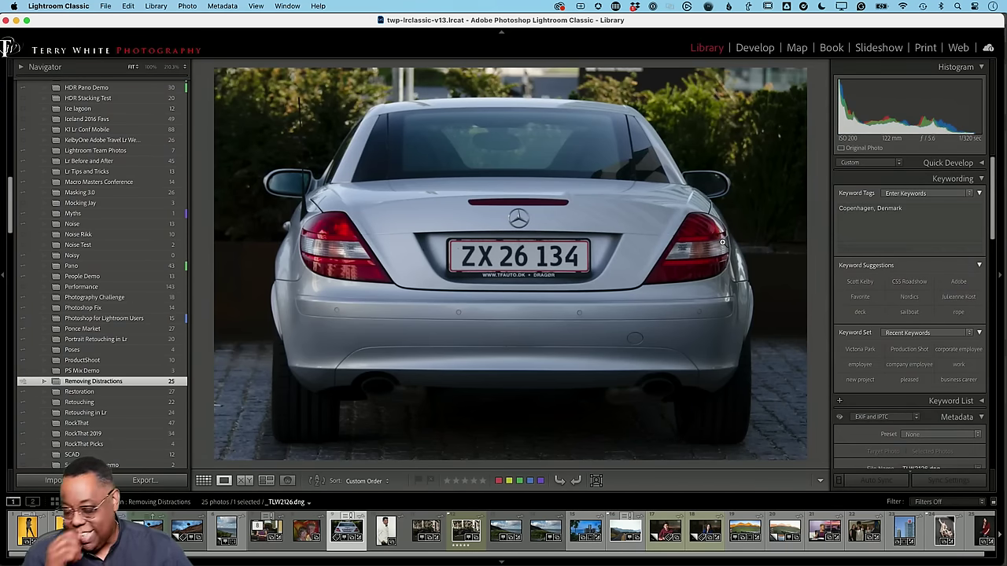
key(Left)
key(Left)
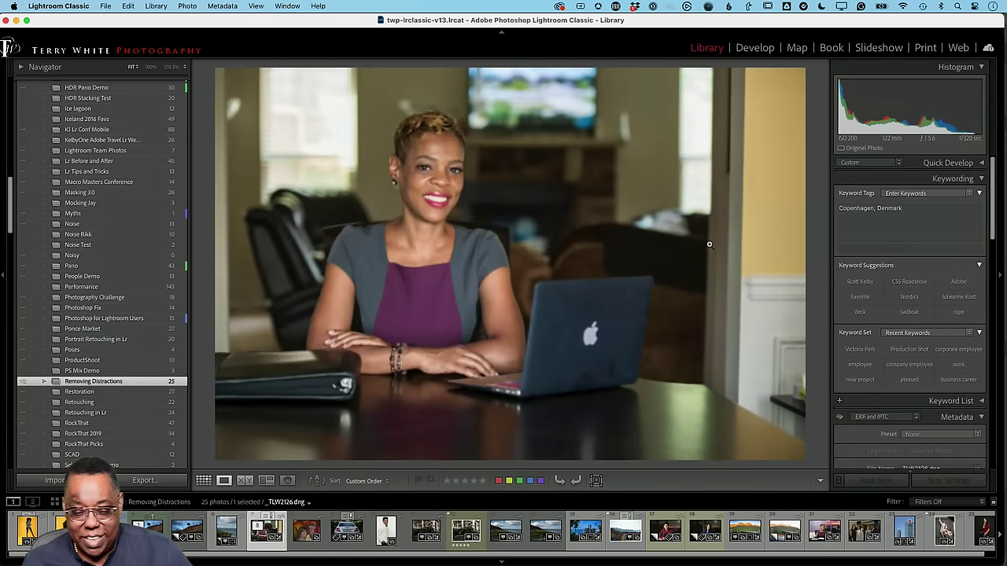
key(g)
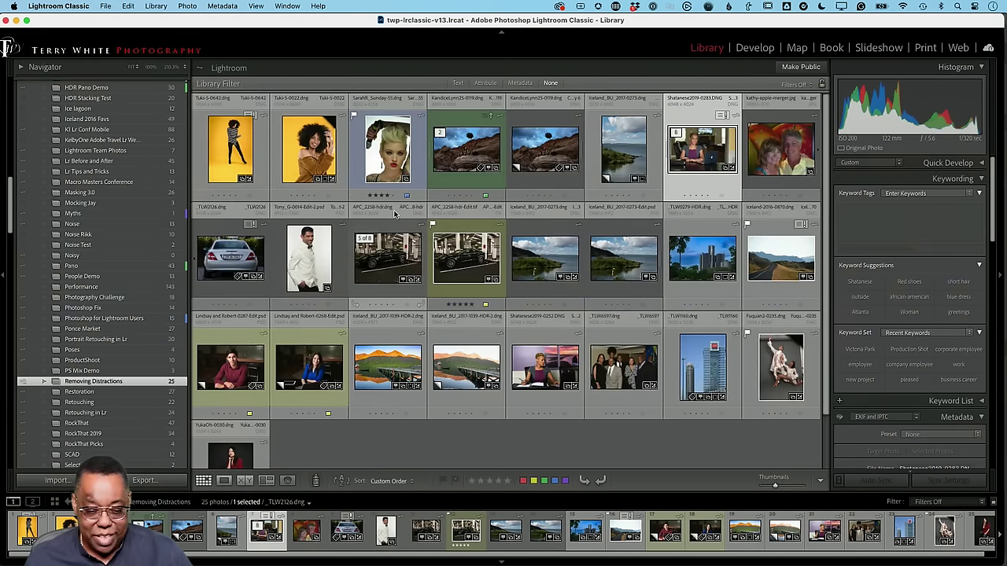
click(234, 262)
key(e)
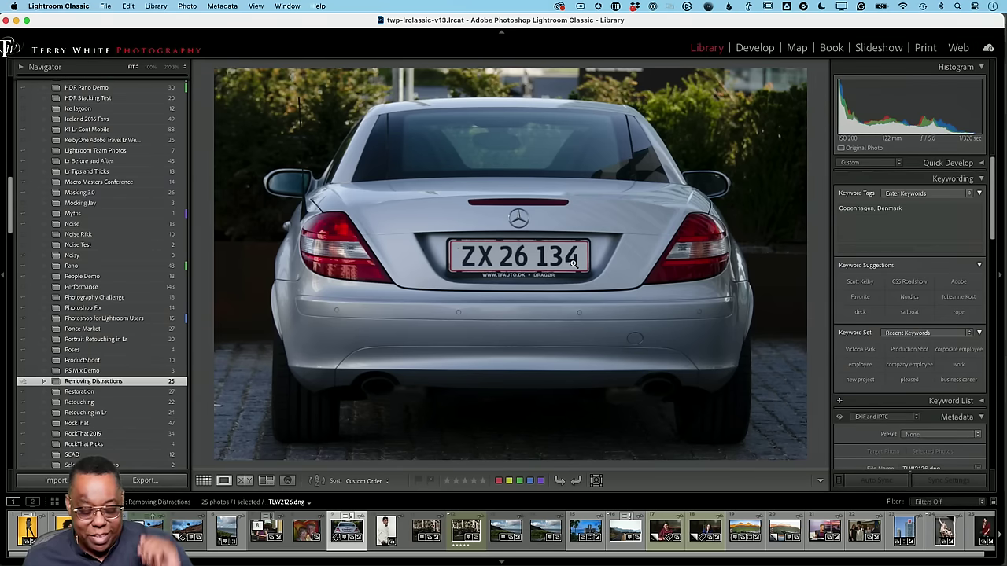
key(g)
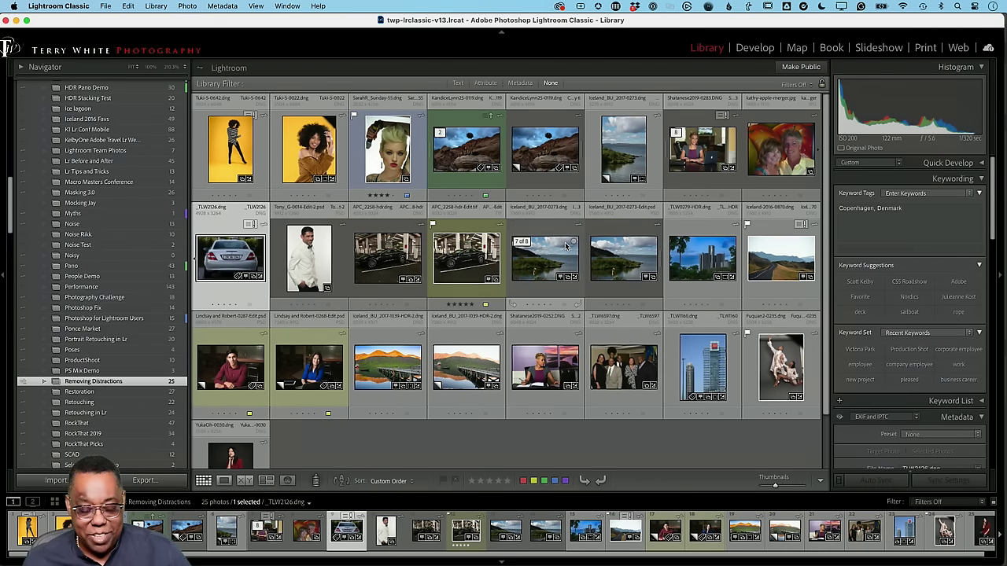
Send the car photo _TLW2126.dng to Photoshop 2024 via Edit In.
key(super+Tab)
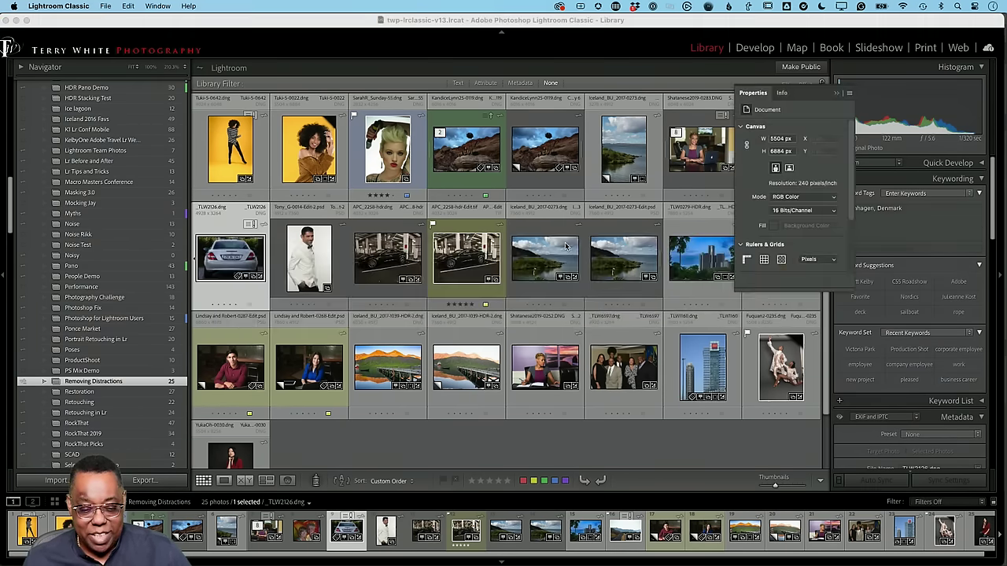
key(super+Tab)
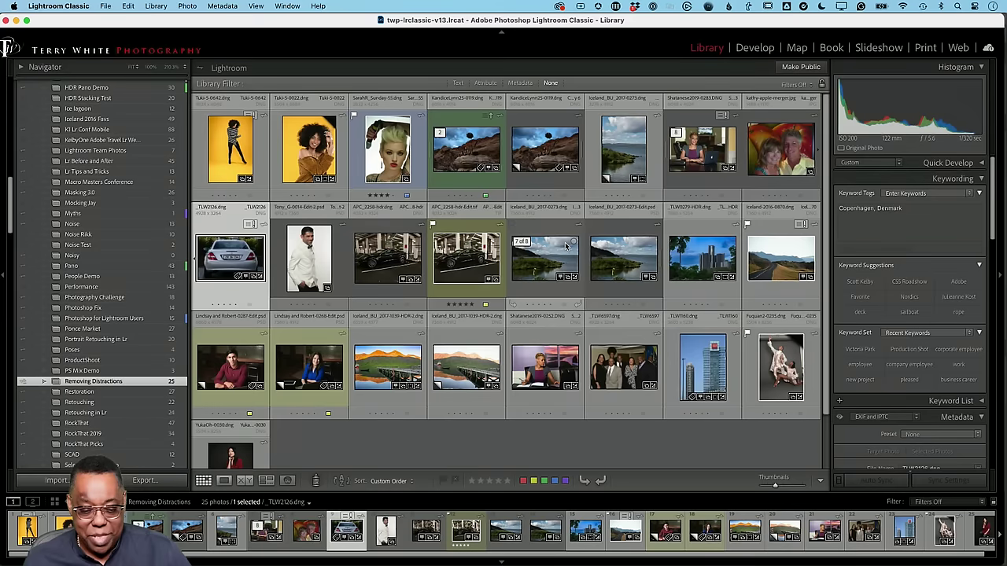
right_click(226, 260)
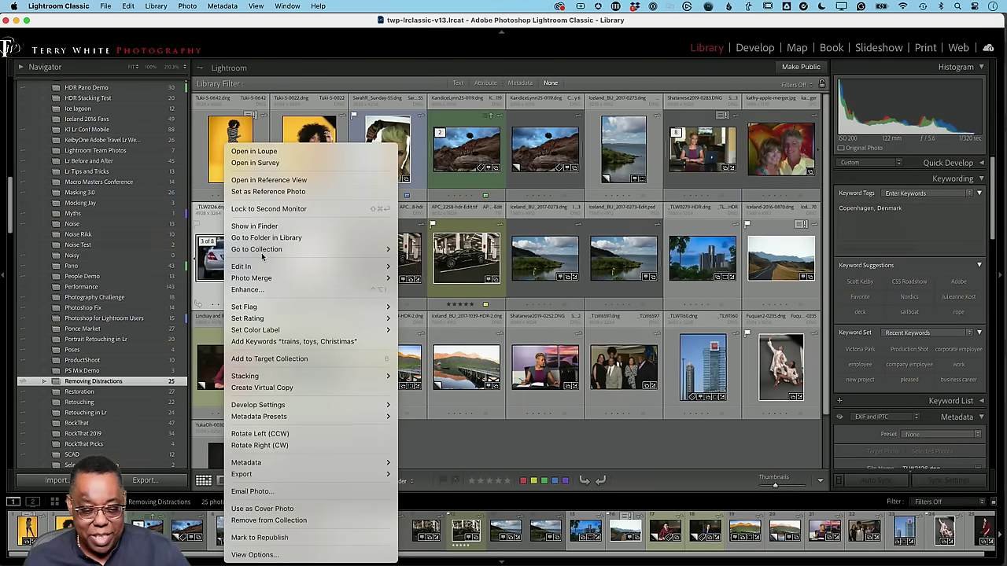
mouse_move(265, 269)
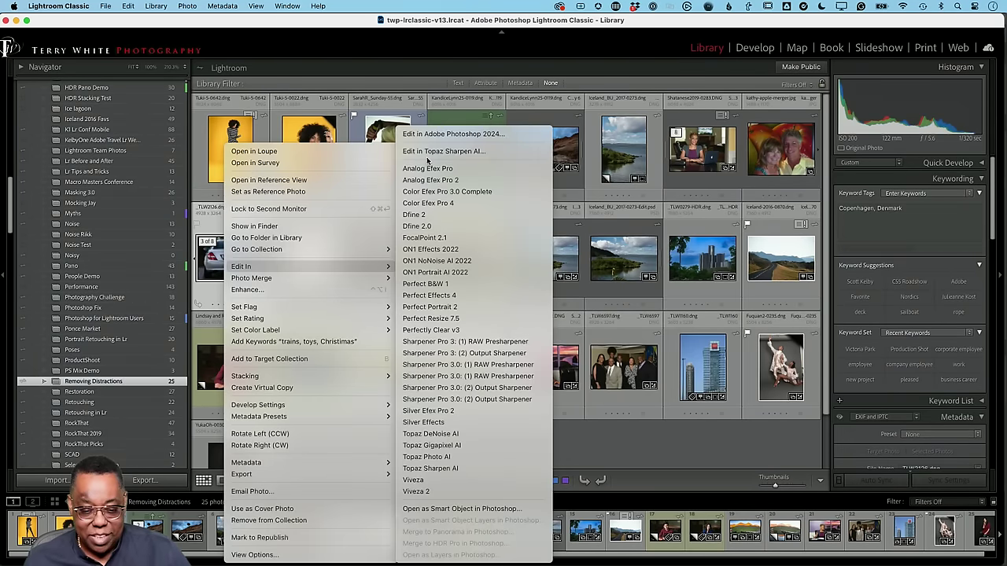
click(437, 133)
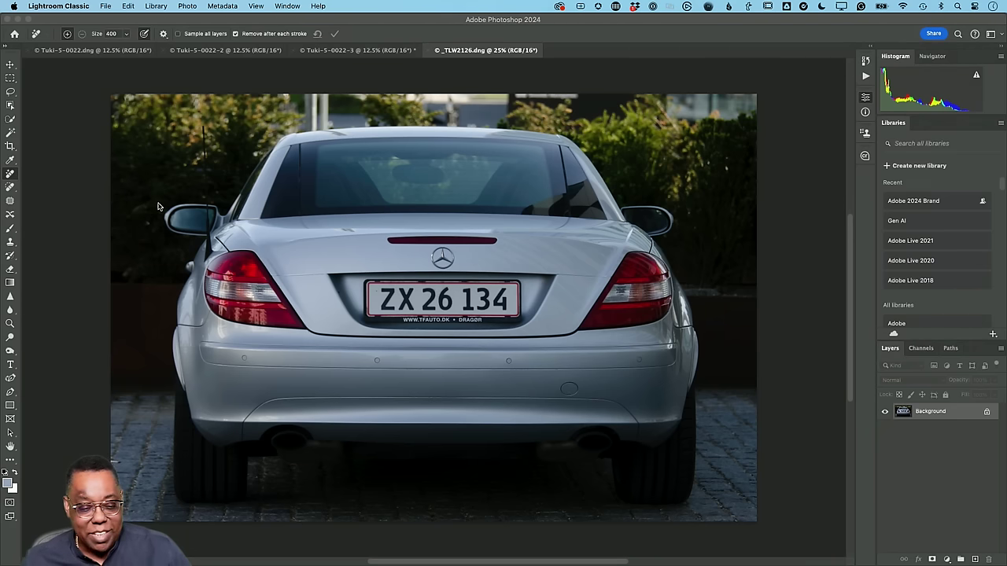
Quick-select the licence plate area on the trunk and add an empty Layer 1 above Background.
click(11, 120)
click(11, 120)
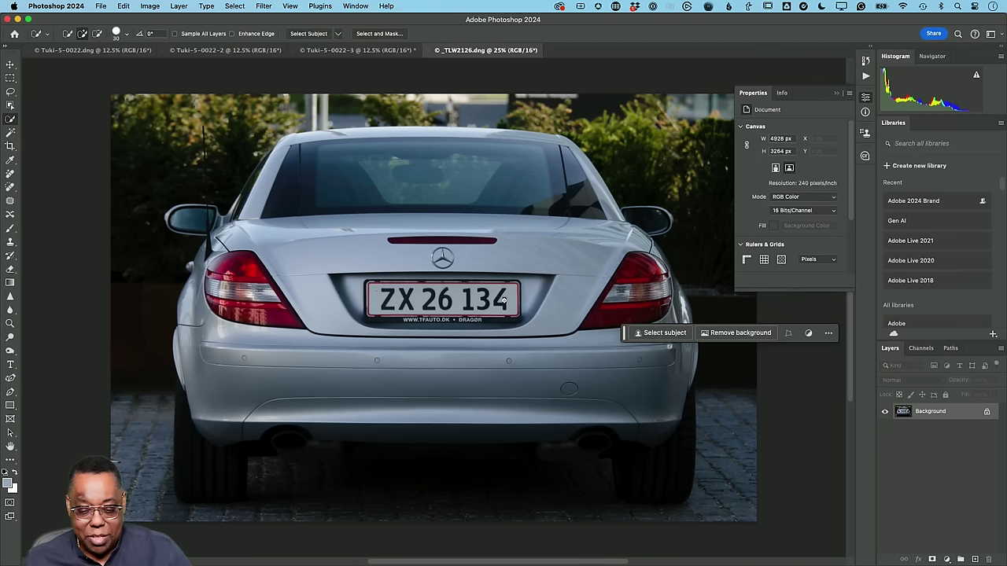
mouse_move(506, 300)
mouse_down()
mouse_move(397, 300)
mouse_move(346, 315)
mouse_move(353, 291)
mouse_move(401, 280)
mouse_move(529, 281)
mouse_move(510, 322)
mouse_up()
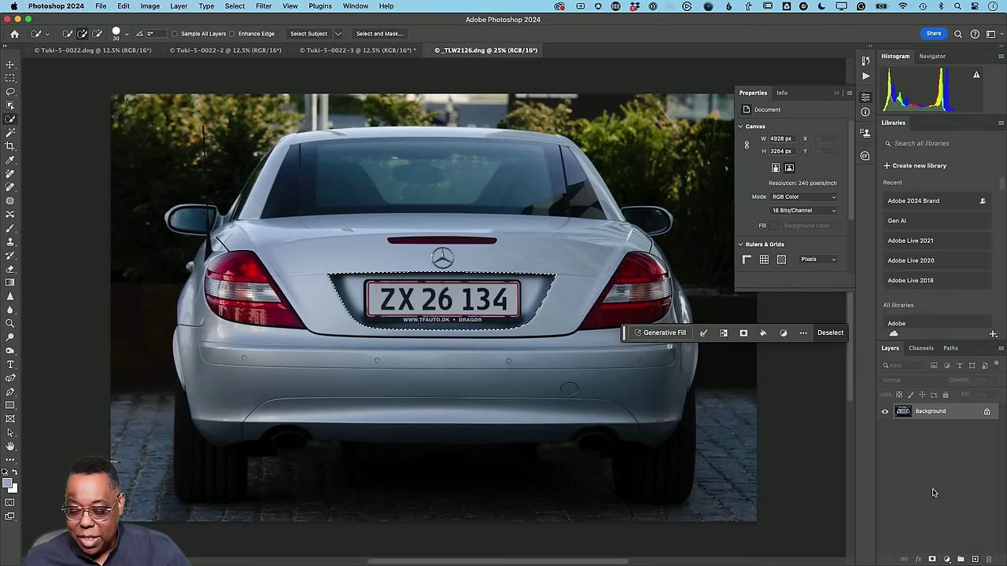
click(975, 560)
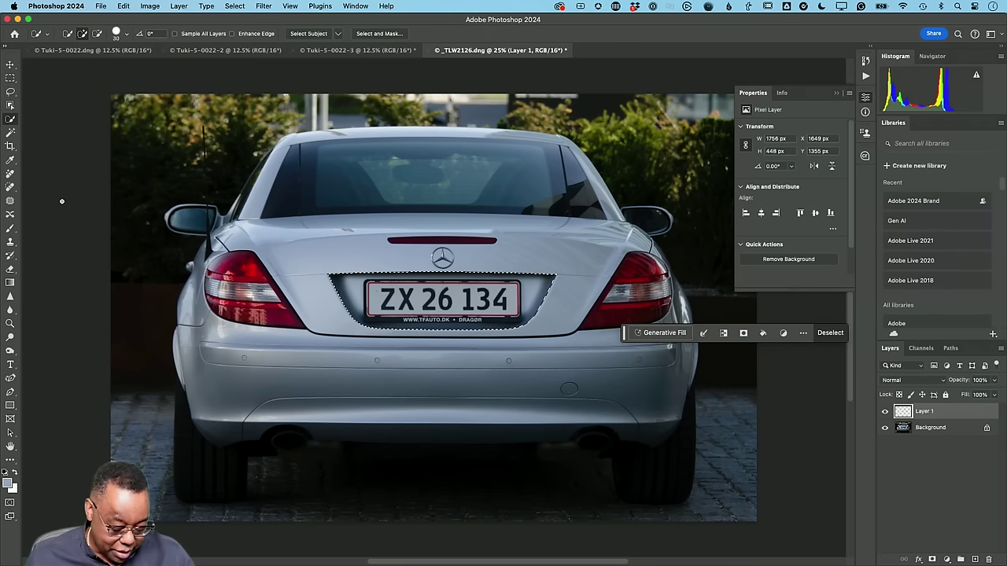
Fill the plate selection on Layer 1 with the sampled trunk colour, deselect, and check the patch.
key(i)
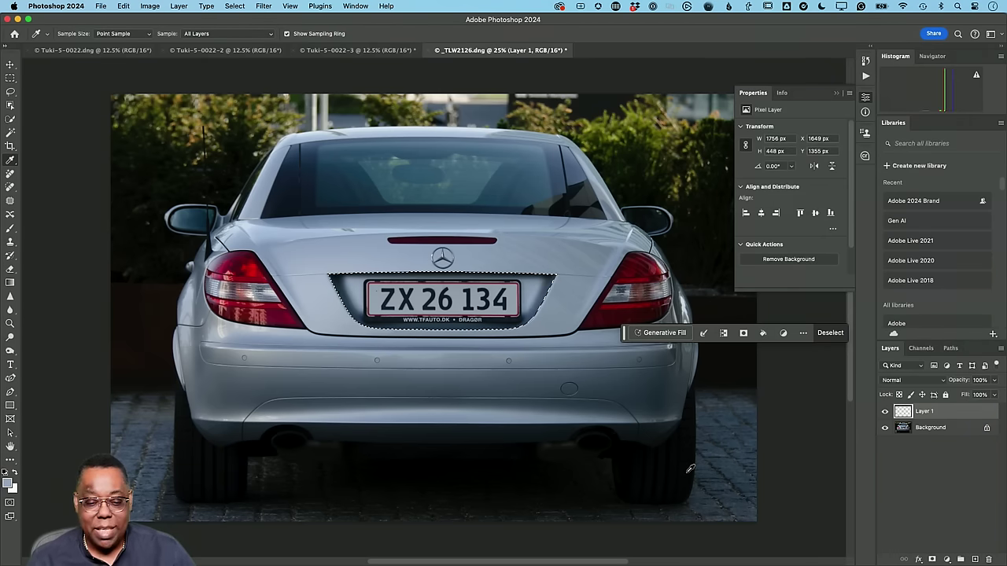
key(super+d)
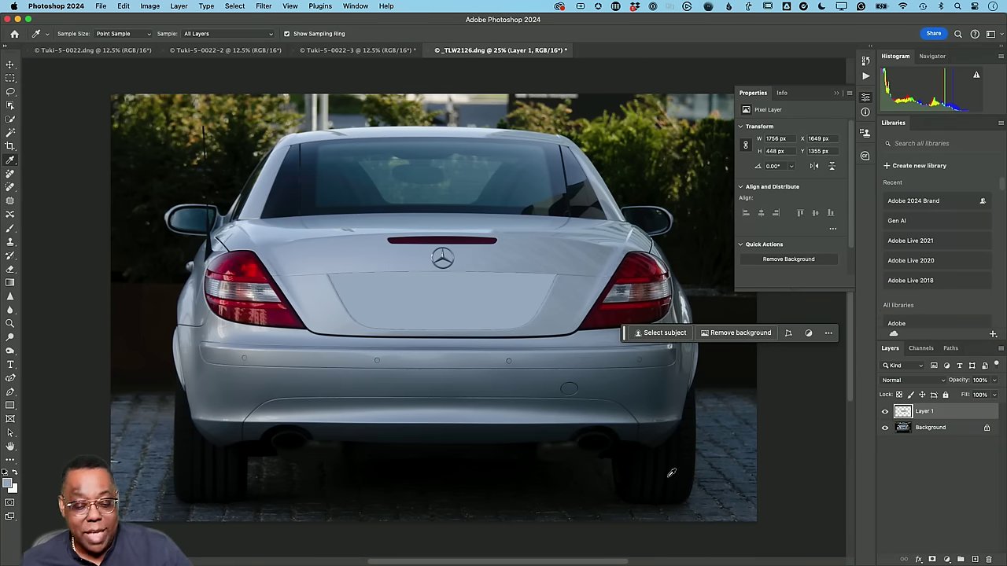
click(885, 428)
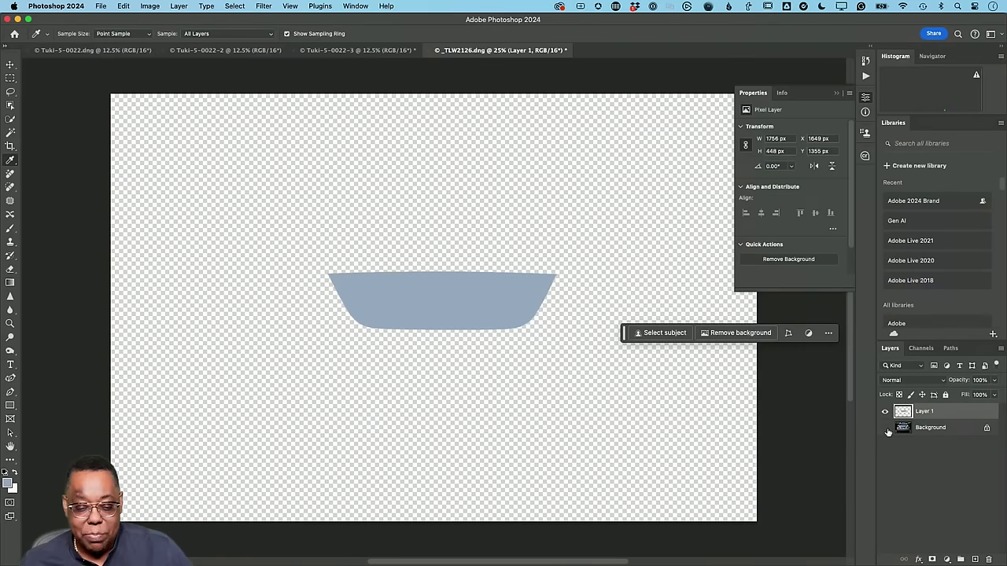
click(887, 429)
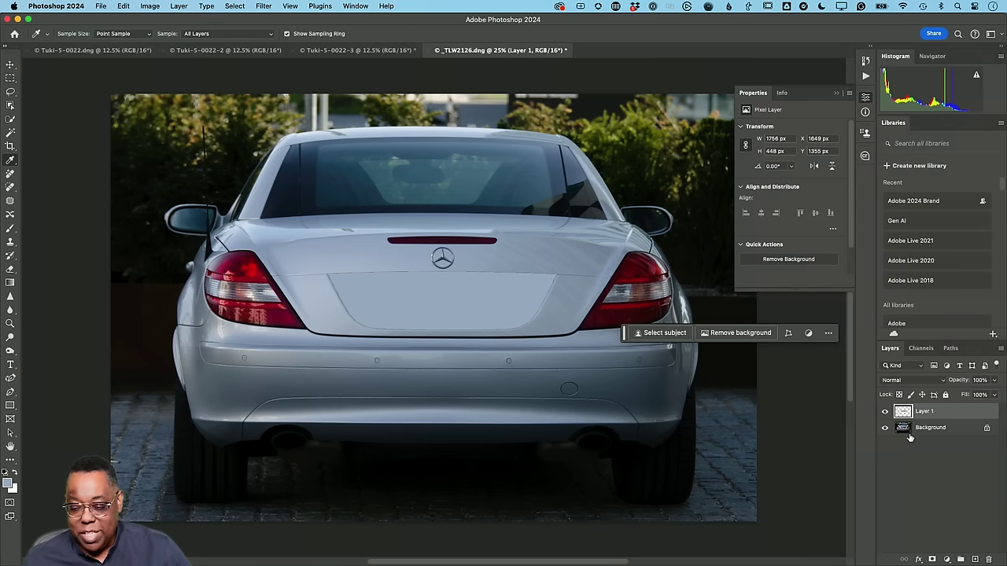
Add an Inner Shadow layer effect to the patch on Layer 1.
click(918, 559)
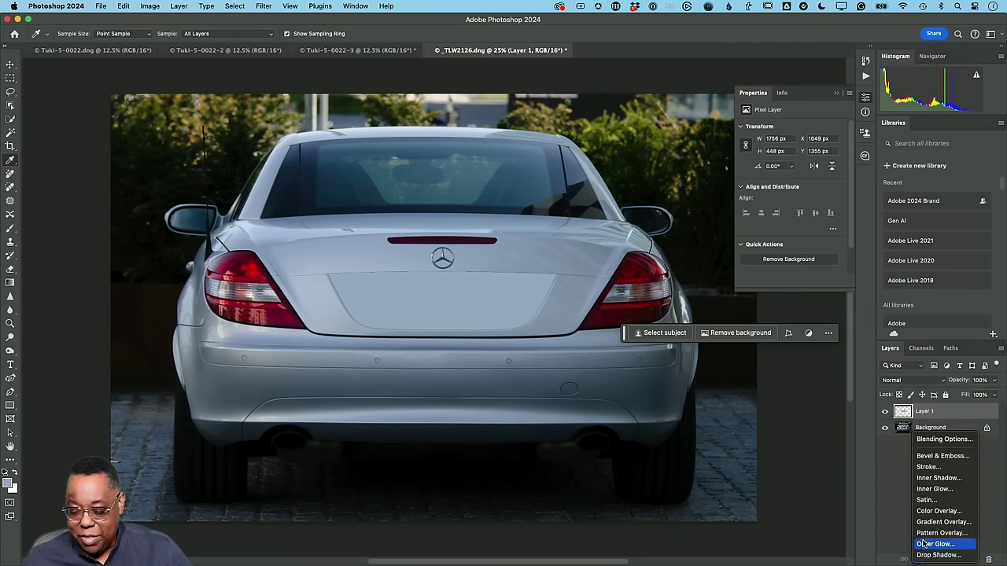
click(937, 478)
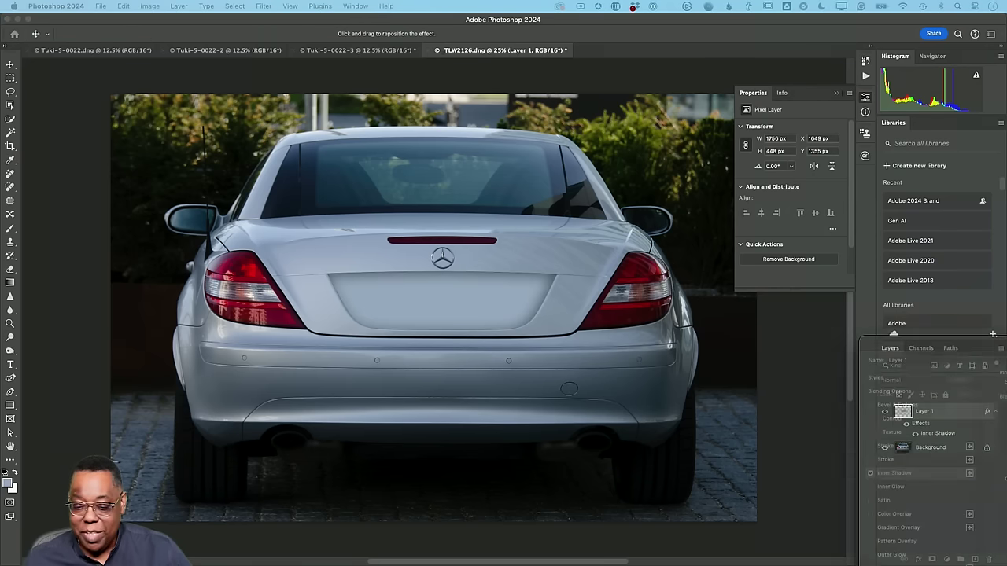
double_click(936, 433)
drag(823, 360, 740, 182)
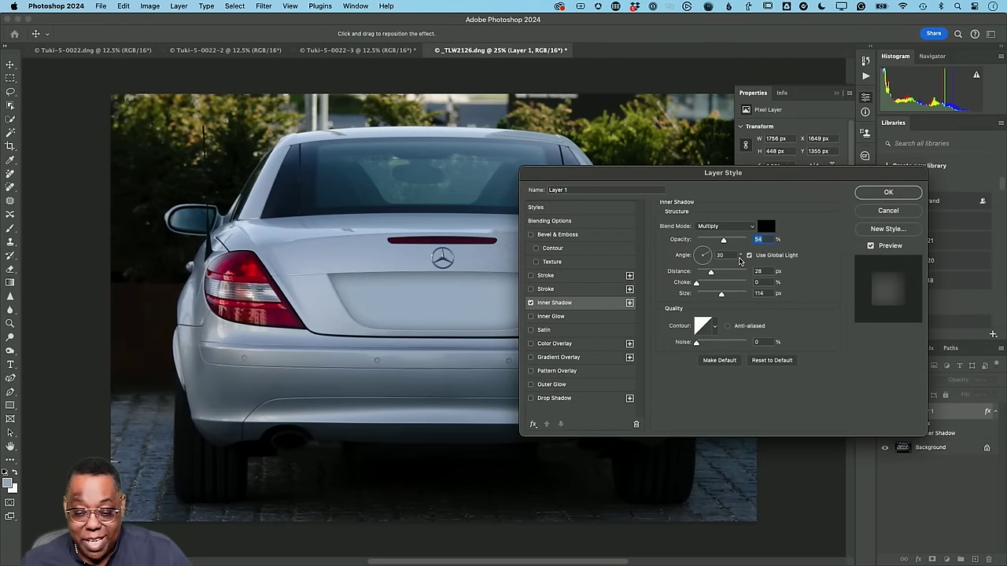
Adjust the inner shadow to about 90% opacity, 89 px distance and 139 px size.
drag(722, 295, 739, 276)
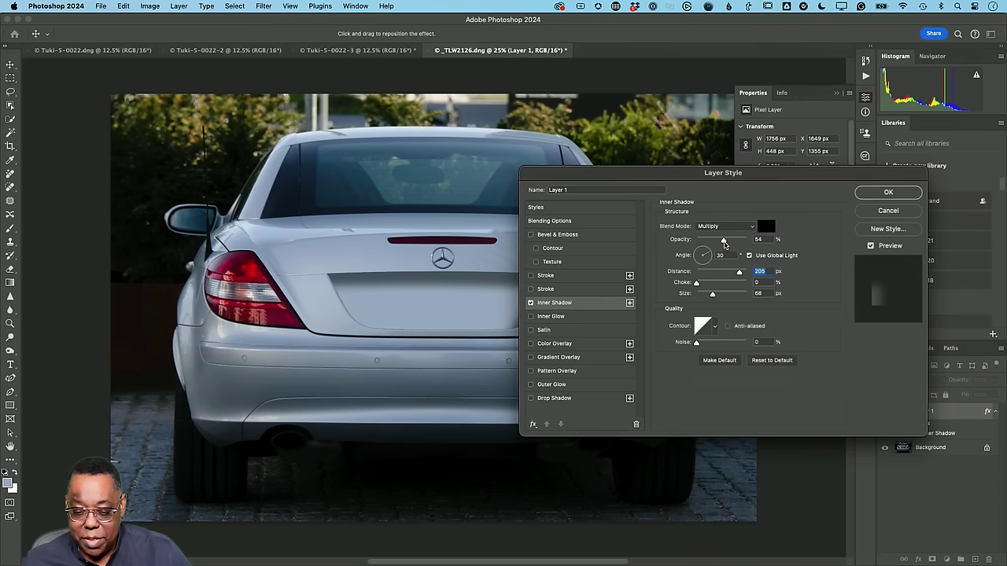
drag(724, 245, 735, 243)
drag(733, 242, 727, 297)
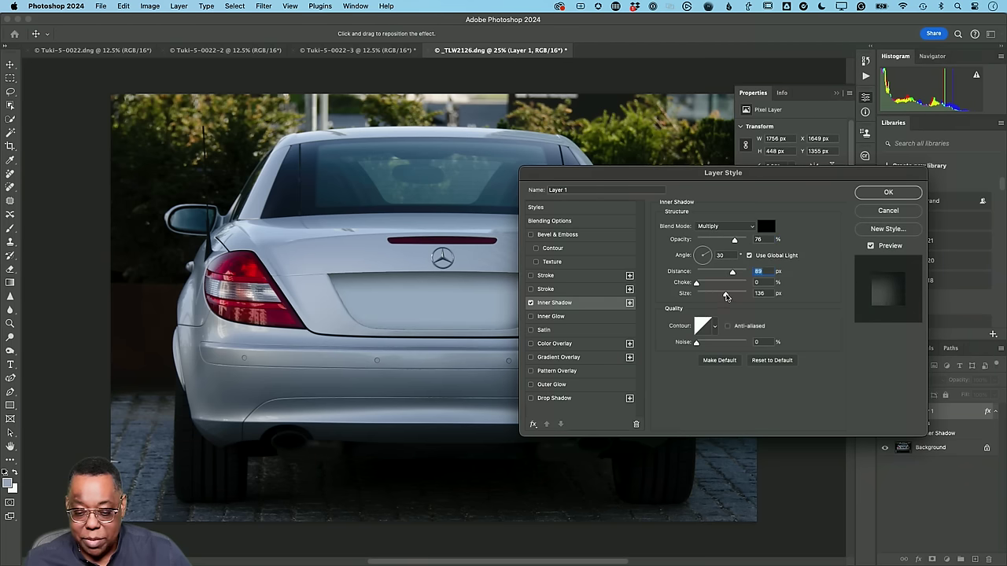
drag(734, 241, 750, 243)
drag(755, 181, 865, 179)
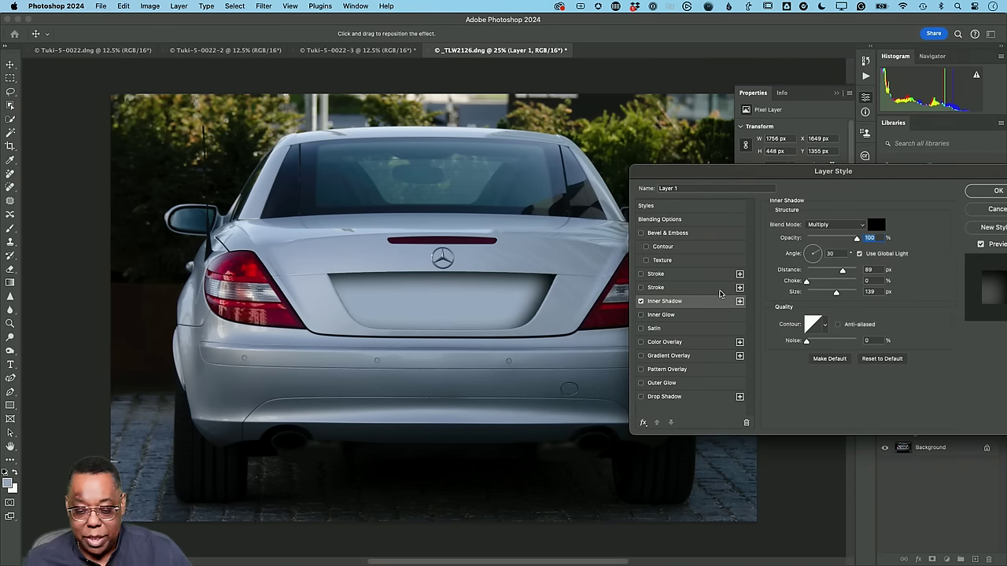
Apply the inner shadow at 117° angle, 39 px distance and 100% opacity.
mouse_move(819, 254)
mouse_down()
mouse_move(805, 253)
mouse_move(804, 264)
mouse_move(825, 274)
mouse_move(816, 247)
mouse_move(805, 267)
mouse_move(802, 250)
mouse_up()
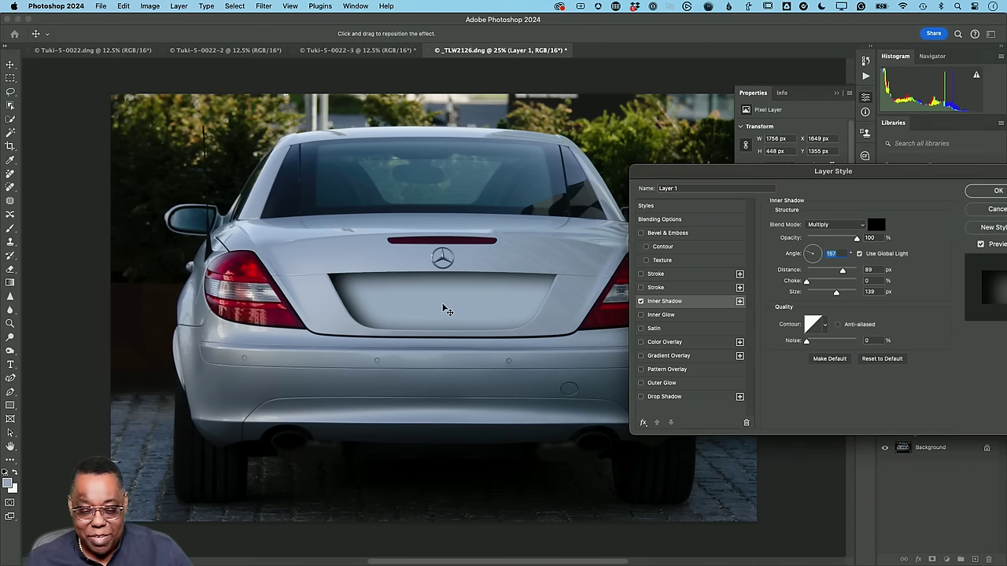
mouse_move(446, 310)
mouse_down()
mouse_move(456, 299)
mouse_move(456, 310)
mouse_move(438, 311)
mouse_up()
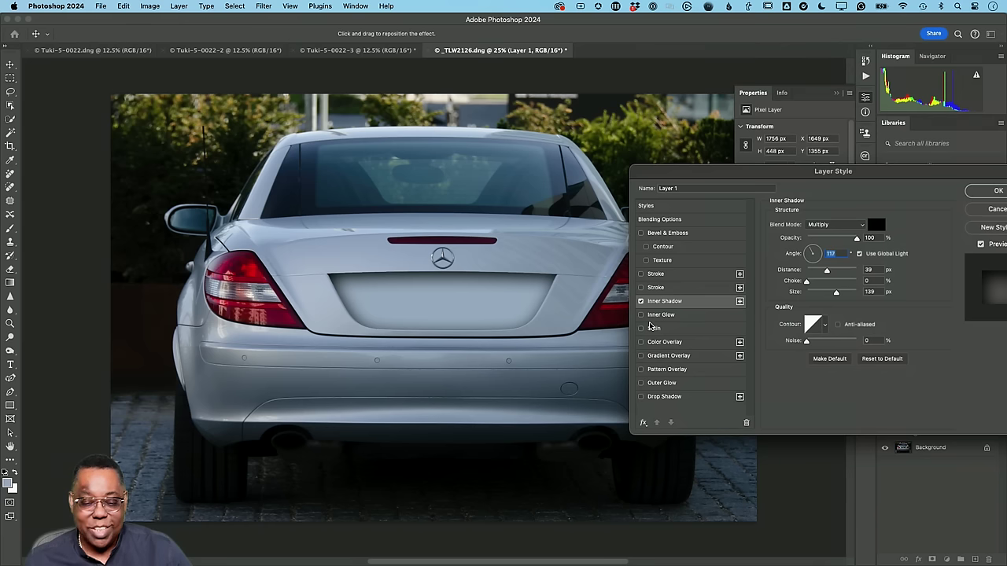
drag(855, 190, 665, 356)
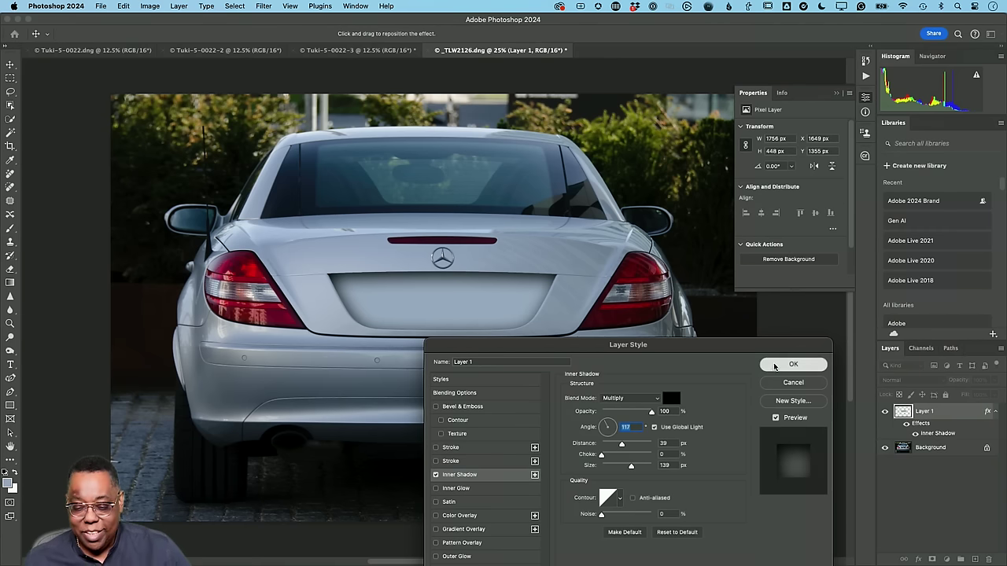
click(780, 365)
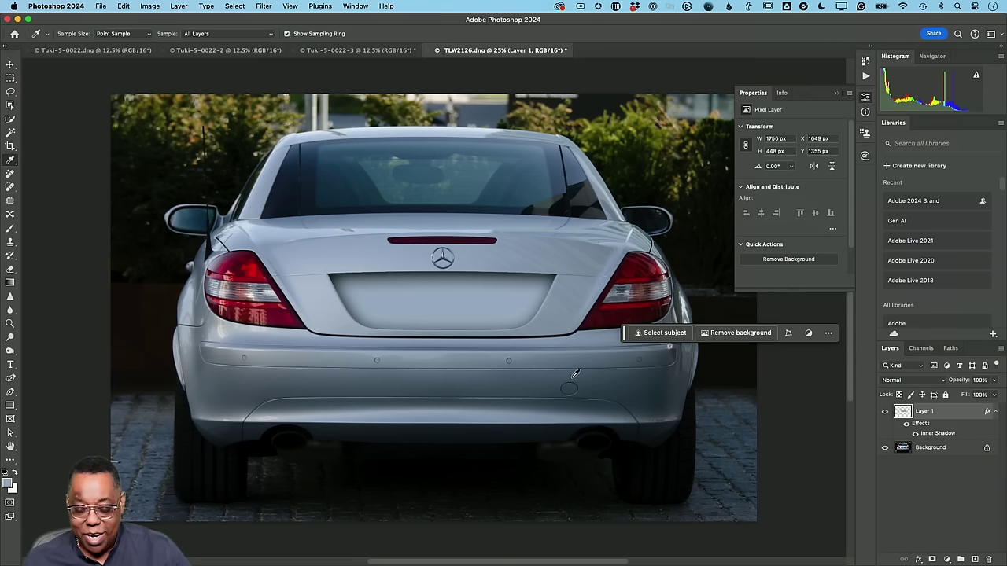
click(946, 559)
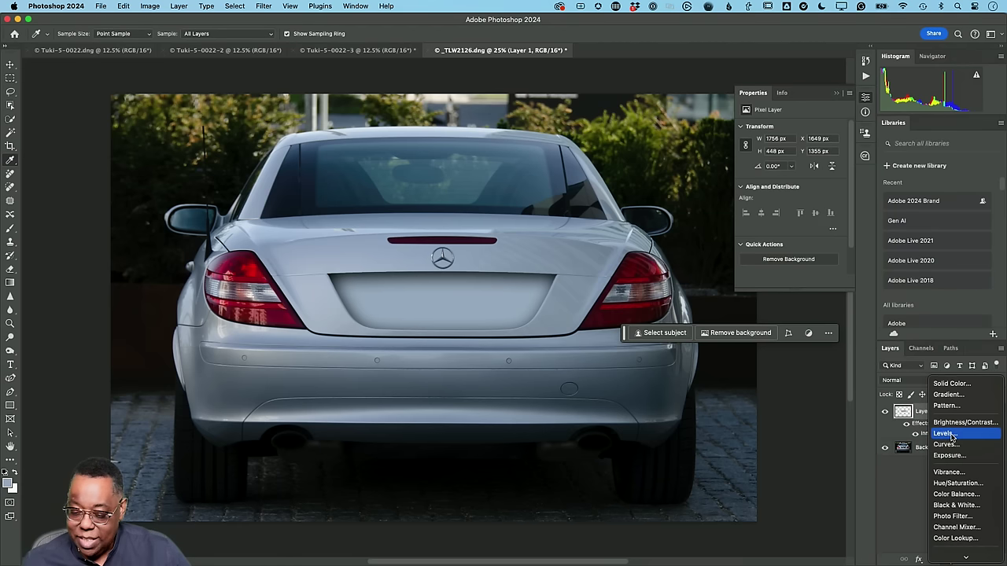
click(948, 456)
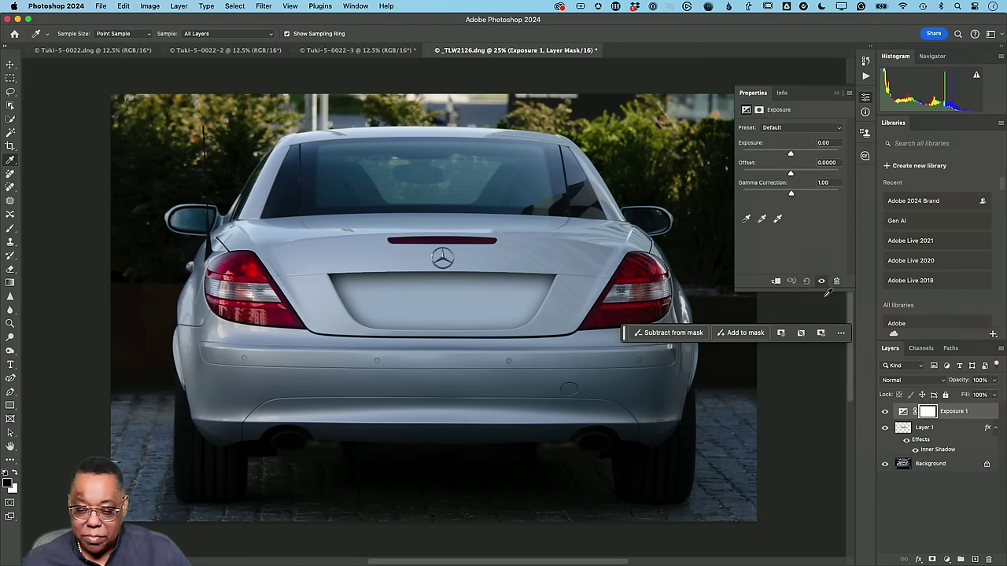
drag(790, 156, 787, 158)
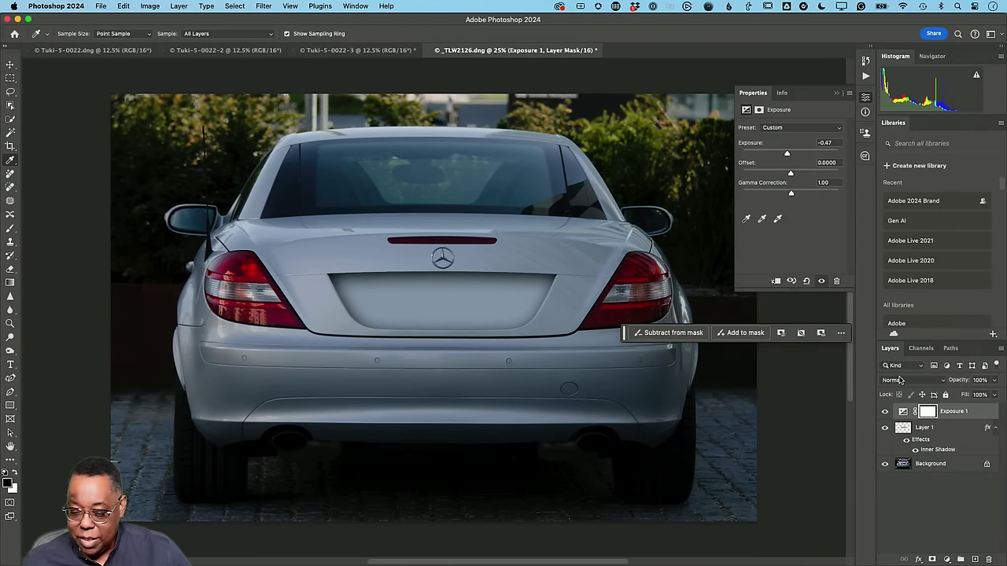
alt+click(950, 417)
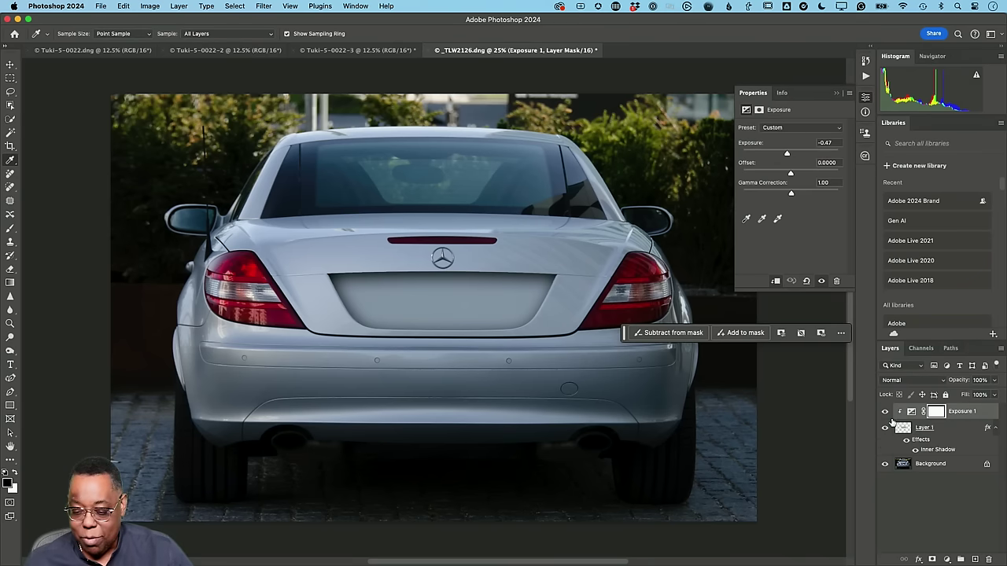
mouse_move(786, 155)
mouse_down()
mouse_move(804, 155)
mouse_move(788, 156)
mouse_up()
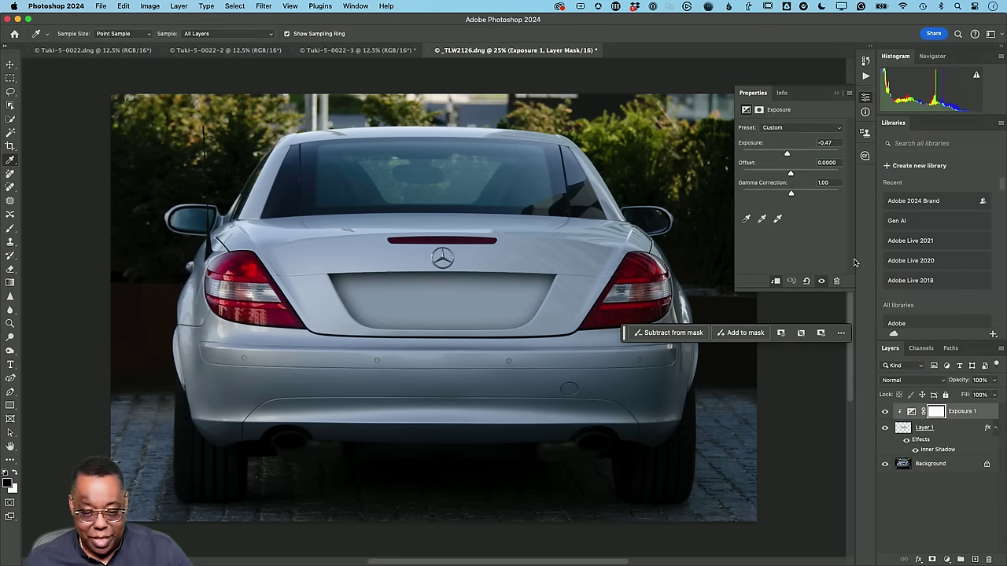
key(super+z)
key(super+z)
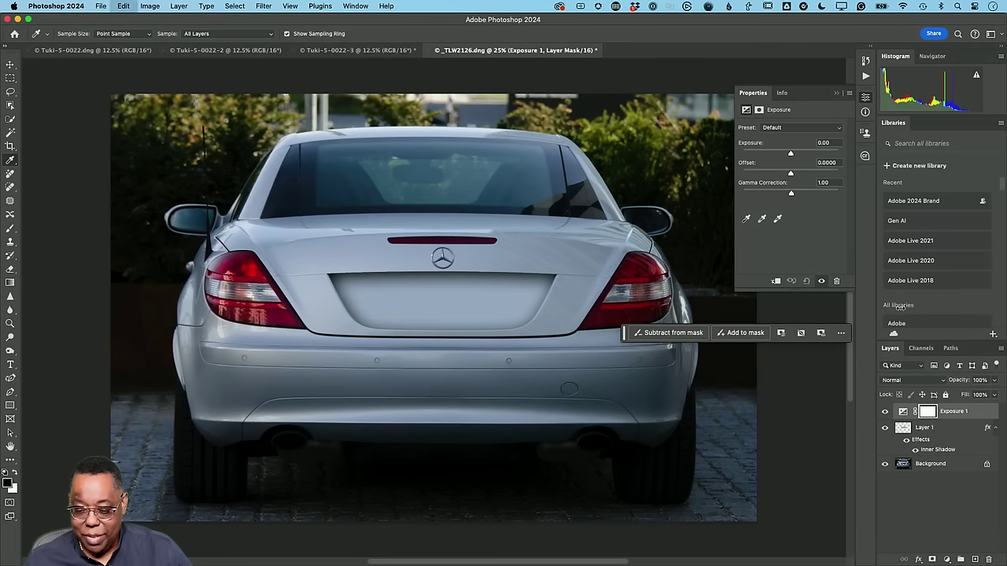
key(super+z)
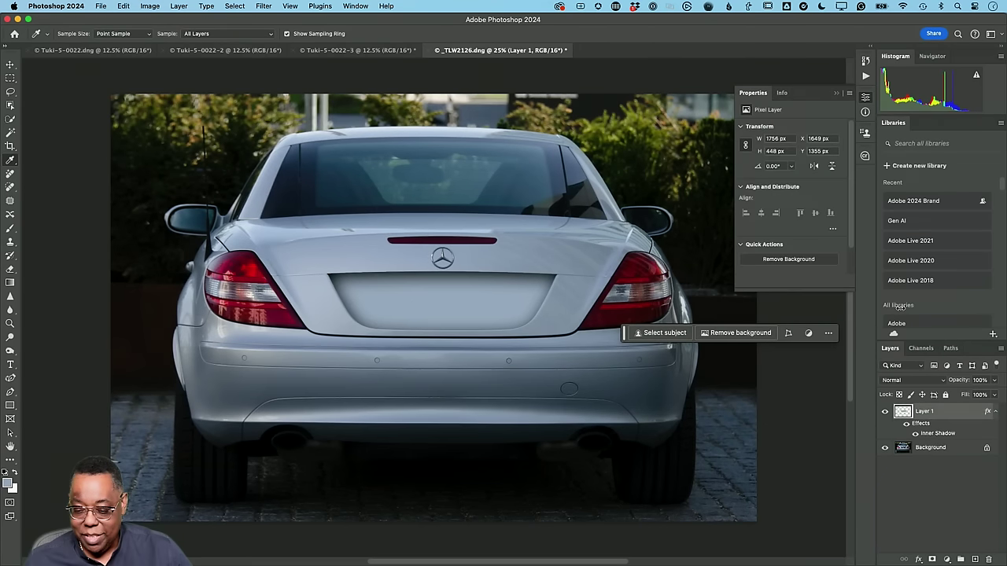
Add an Exposure layer clipped to Layer 1 at -0.33, then switch to Lightroom Classic.
click(947, 559)
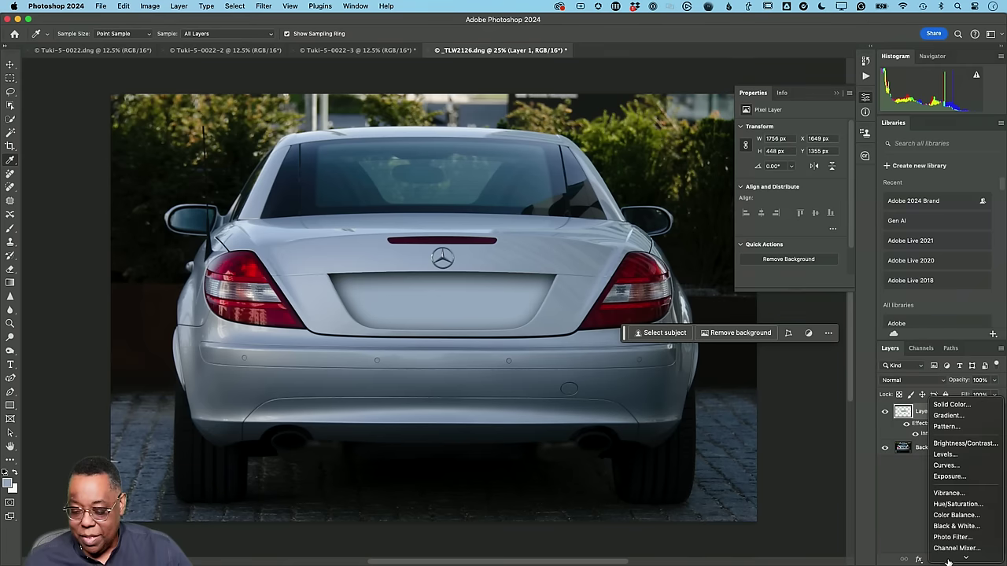
mouse_move(948, 561)
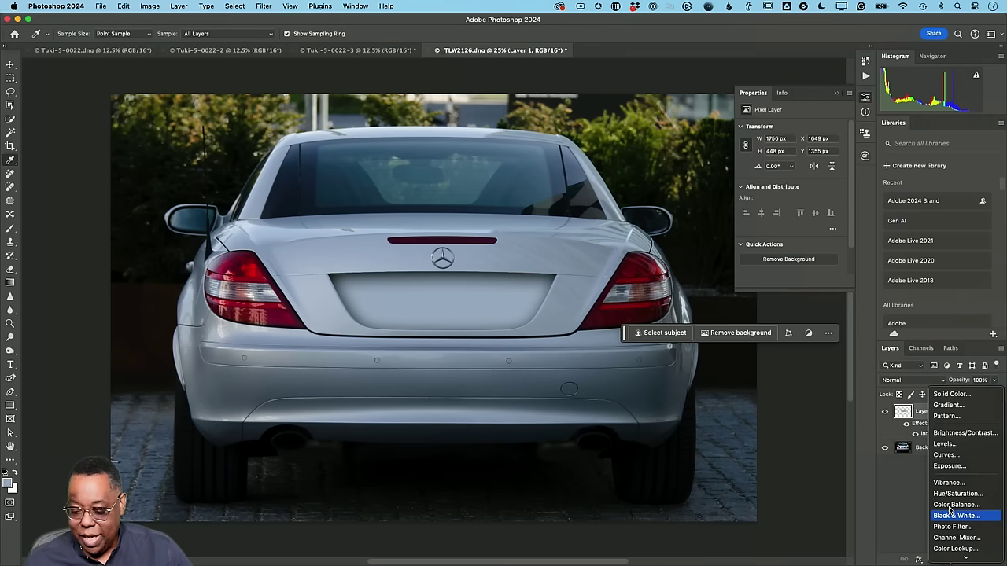
click(949, 466)
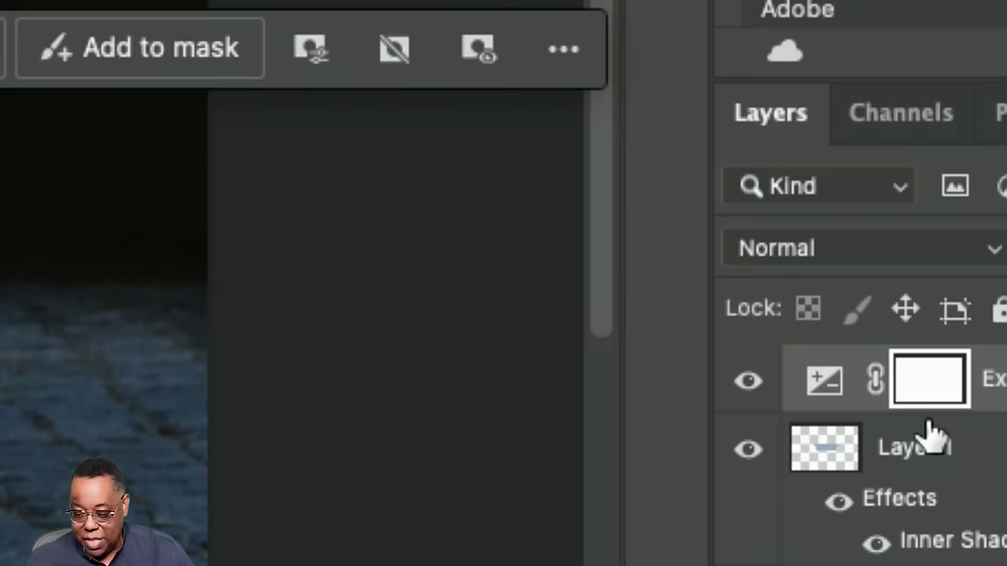
alt+click(844, 397)
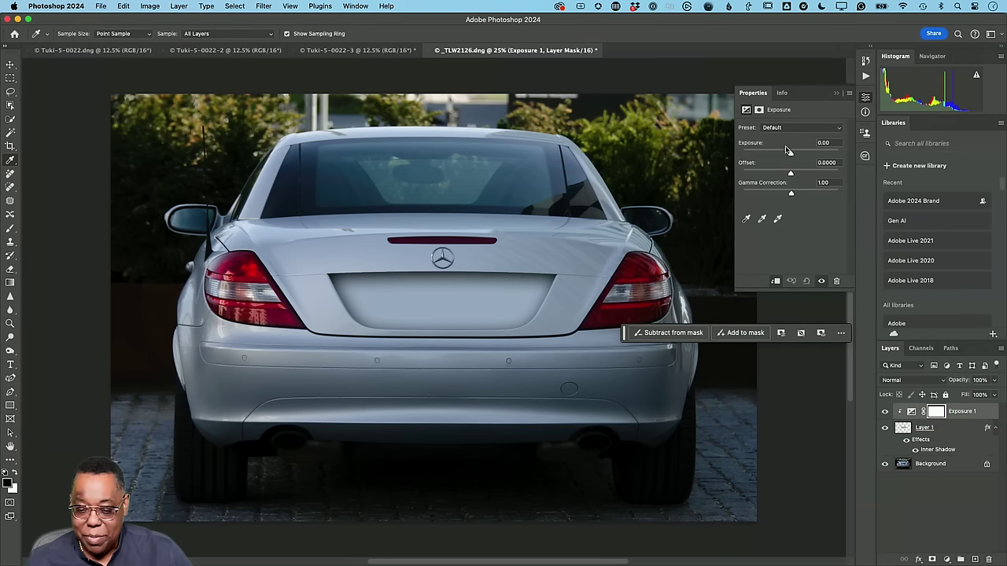
drag(791, 154, 789, 156)
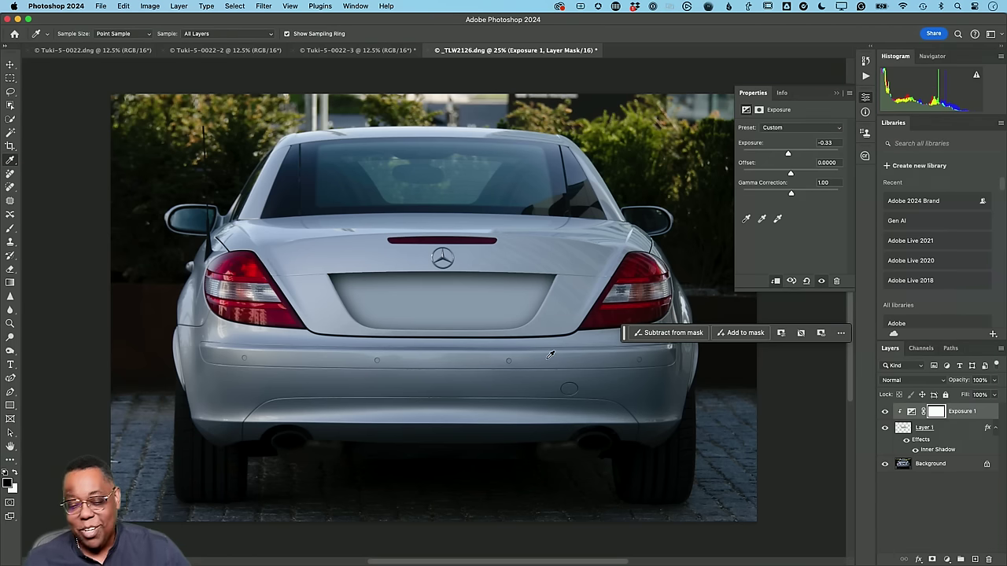
key(super+Tab)
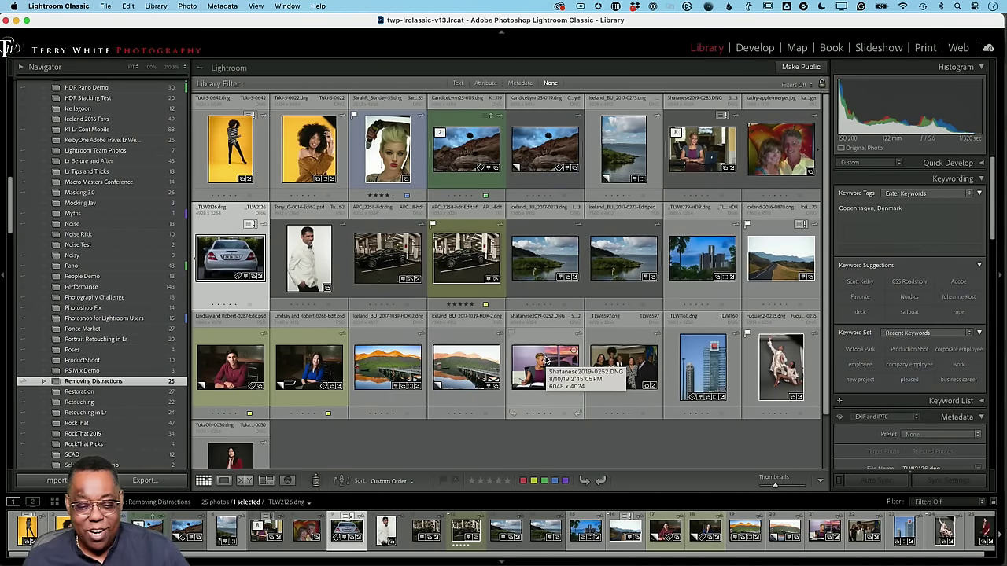
double_click(383, 266)
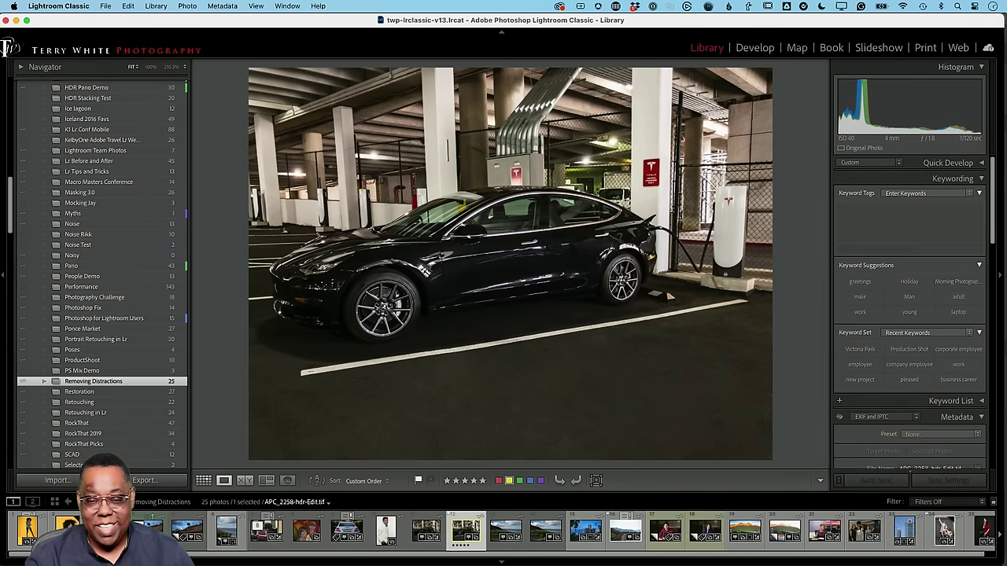
key(Left)
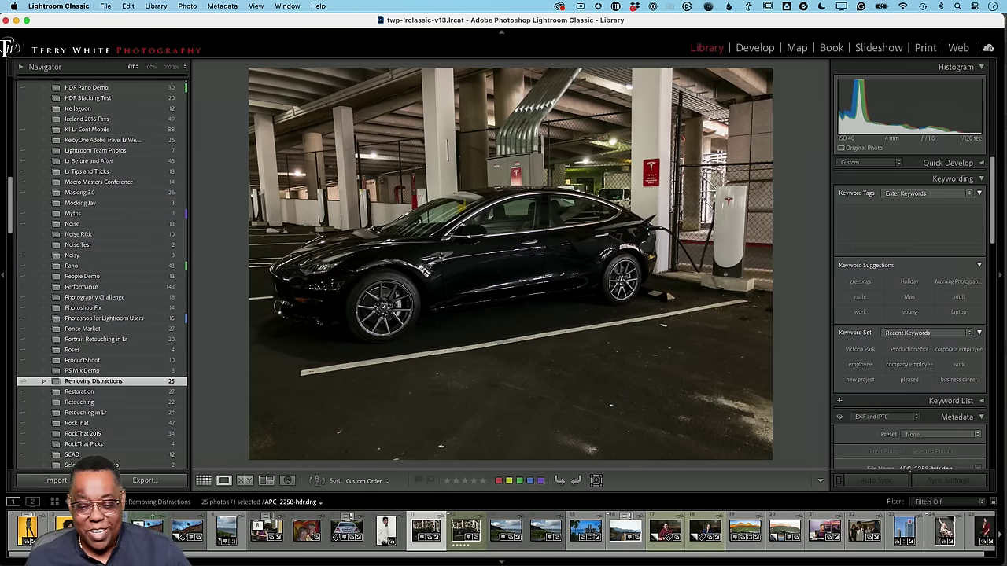
key(Right)
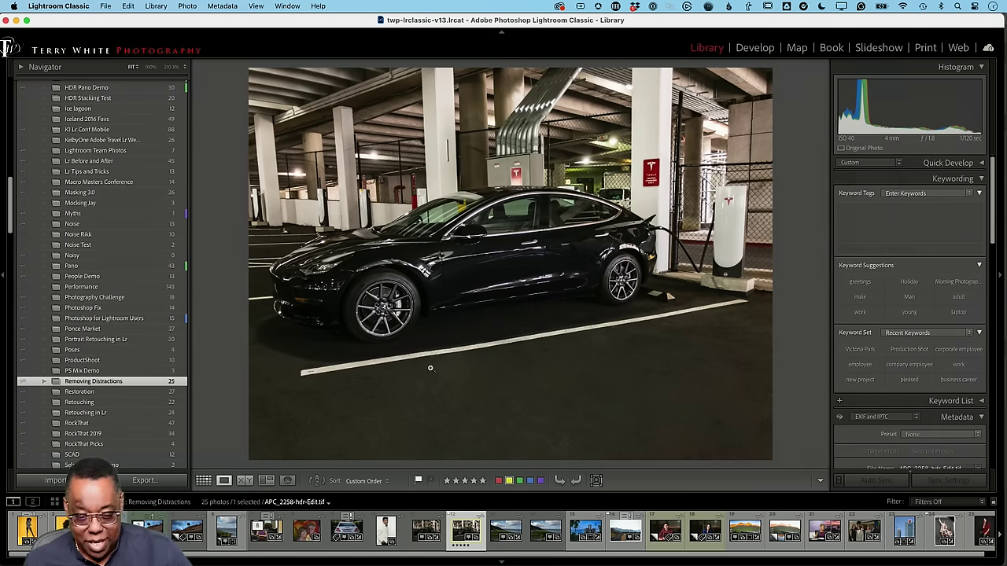
key(g)
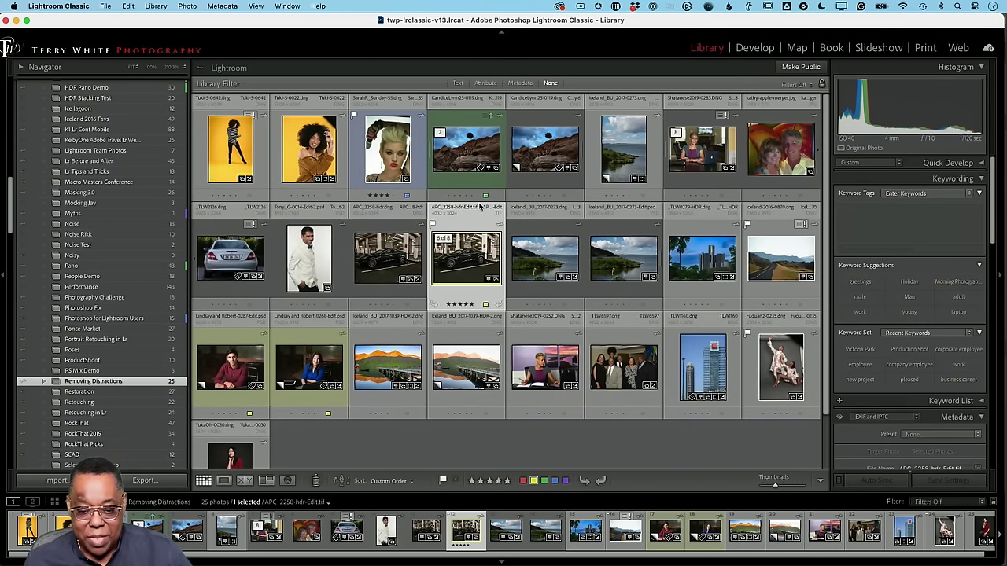
Open the red-rock softbox portrait from Lightroom Classic in Photoshop 2024.
double_click(458, 165)
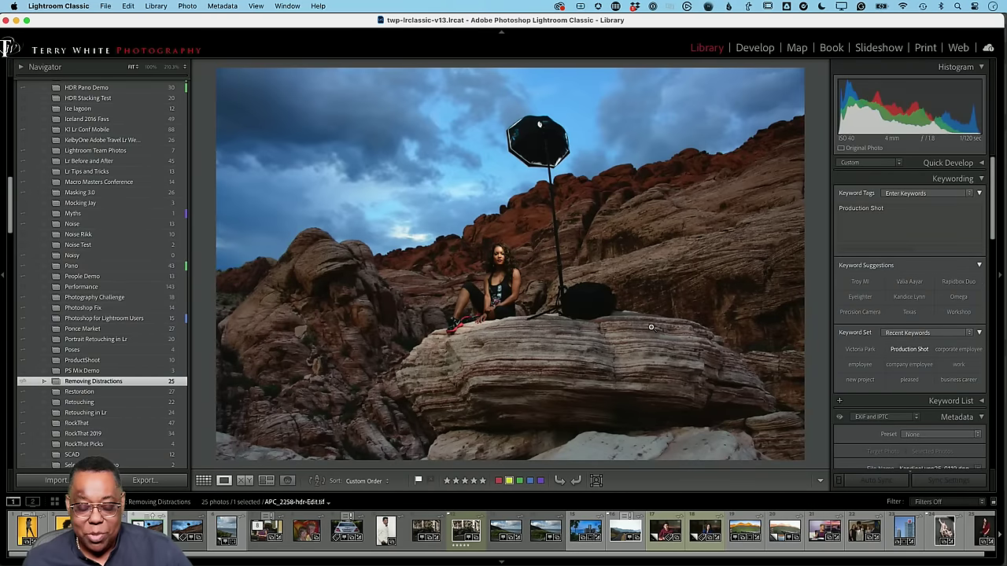
key(Right)
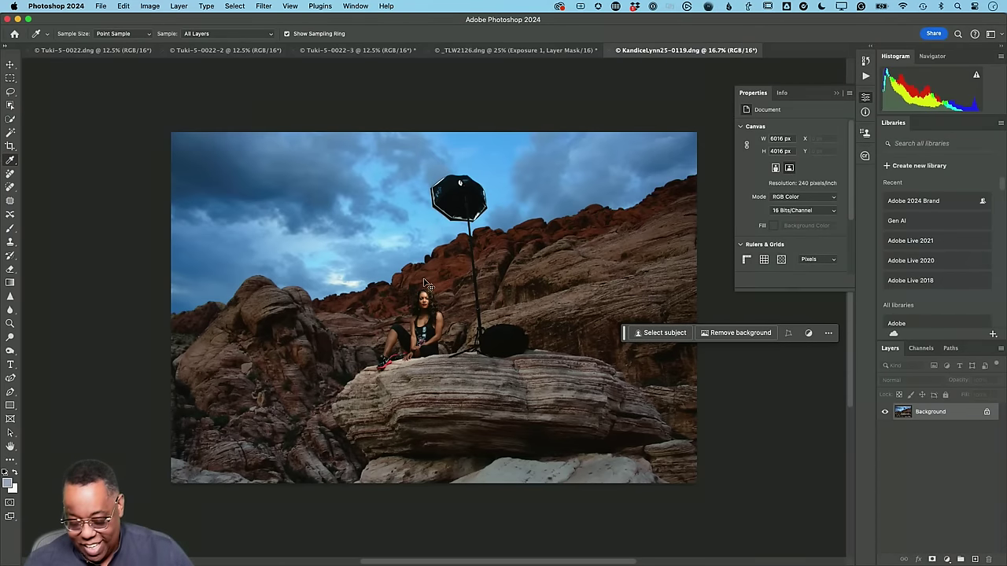
Zoom the rock portrait to 25% and select the Remove tool.
key(super+equal)
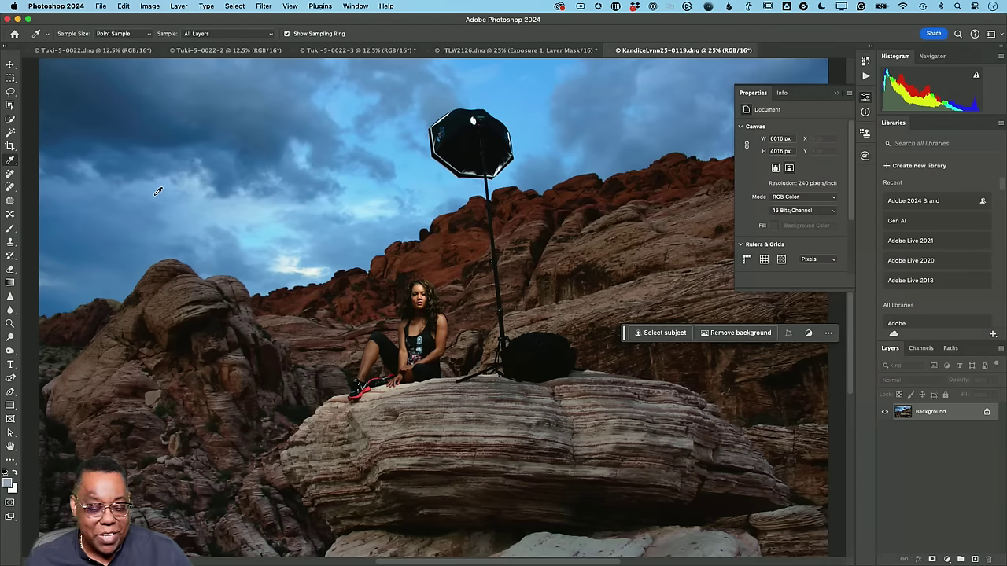
click(9, 176)
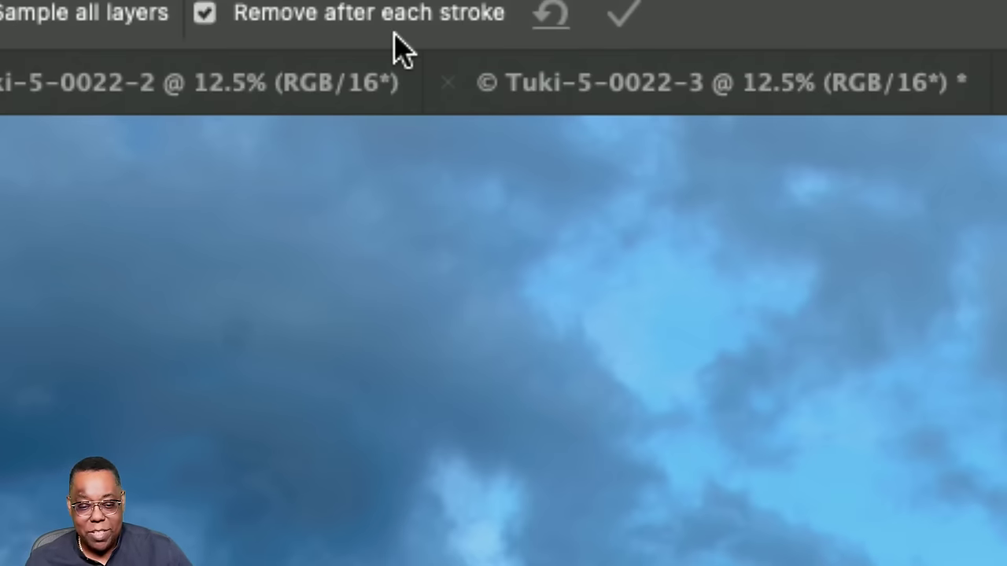
Turn off Remove after each stroke and paint over the softbox, light-stand pole and base.
click(206, 14)
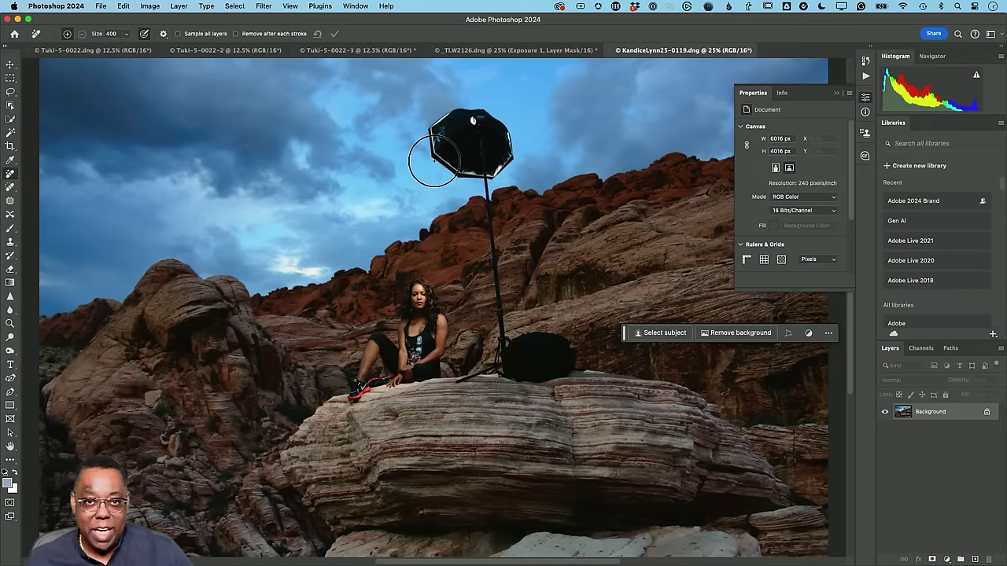
mouse_move(456, 158)
mouse_down()
mouse_move(446, 143)
mouse_move(477, 131)
mouse_move(481, 156)
mouse_move(494, 149)
mouse_move(456, 128)
mouse_move(472, 150)
mouse_up()
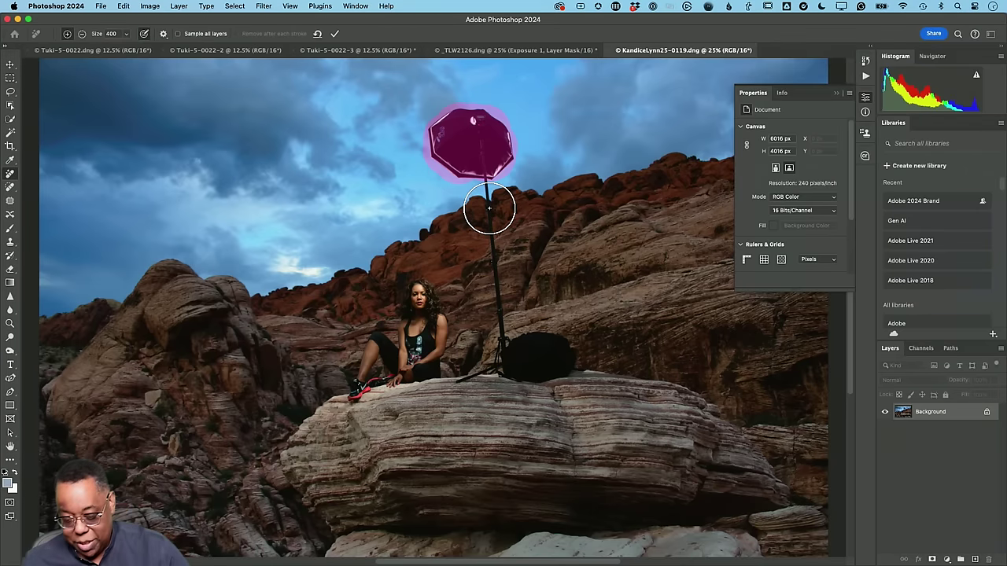
key(bracketleft)
key(bracketleft)
key(bracketleft)
key(bracketleft)
key(bracketleft)
key(bracketleft)
key(bracketleft)
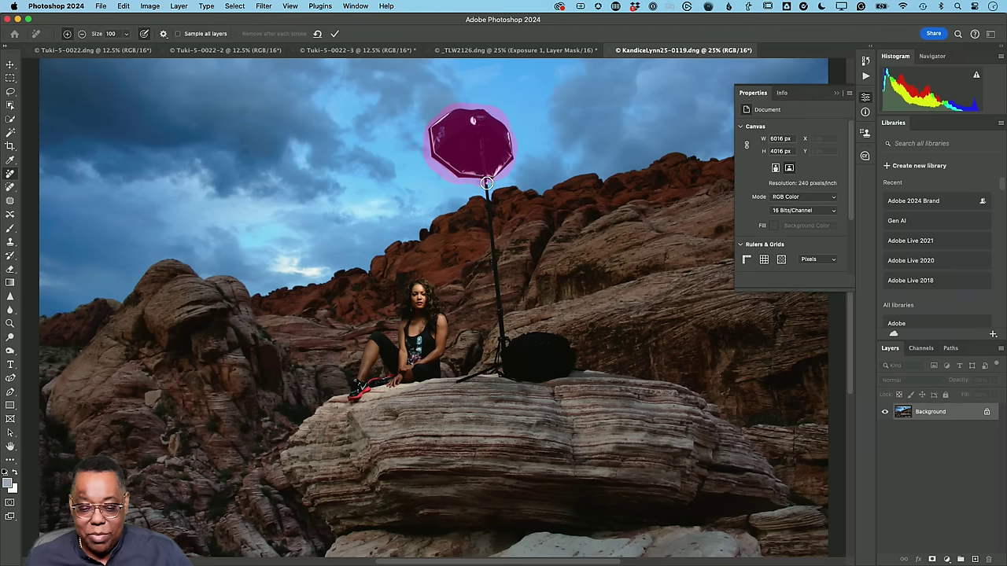
mouse_move(486, 192)
mouse_down()
mouse_move(500, 360)
mouse_move(459, 379)
mouse_move(495, 361)
mouse_move(514, 369)
mouse_move(499, 373)
mouse_move(528, 375)
mouse_move(537, 351)
mouse_move(511, 357)
mouse_move(523, 344)
mouse_move(563, 349)
mouse_move(525, 373)
mouse_move(566, 357)
mouse_move(533, 338)
mouse_move(518, 343)
mouse_move(559, 364)
mouse_up()
key(bracketright)
key(bracketright)
key(bracketright)
key(bracketright)
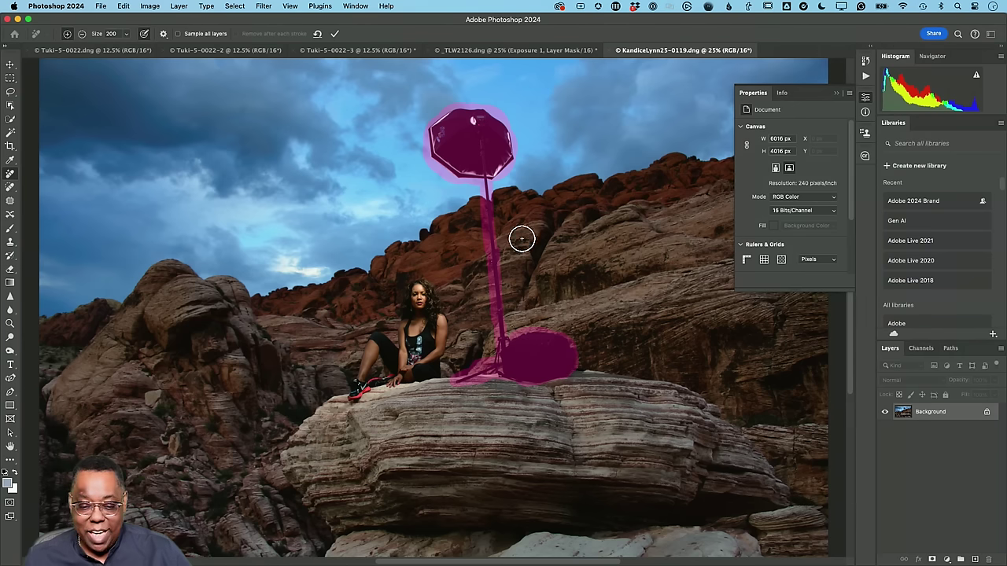
Apply the removal of the light stand and softbox, then return to Lightroom Classic.
click(334, 37)
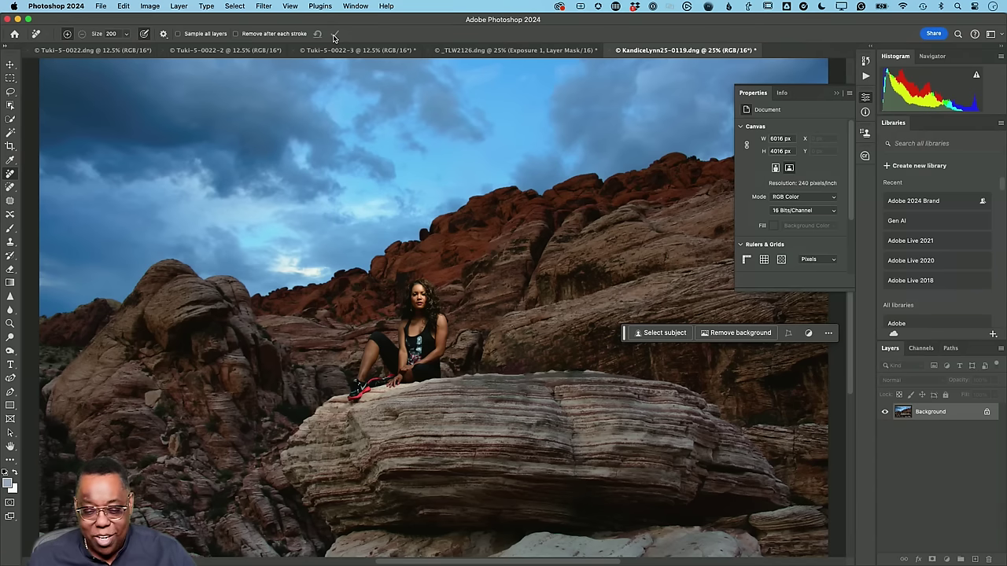
key(super+Tab)
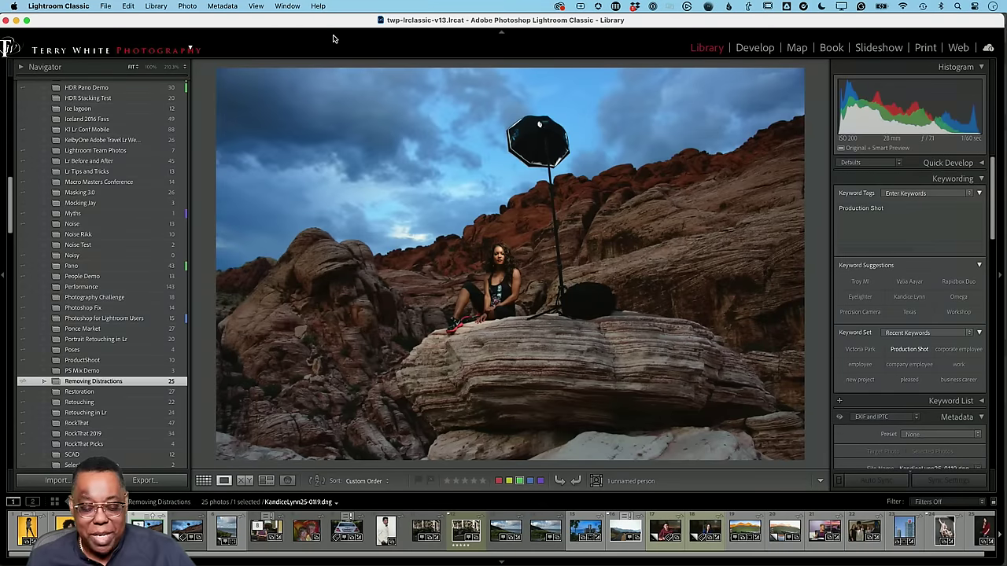
Show the Lightroom grid and open the laptop portrait Shatanese2019-0283.DNG for editing.
key(g)
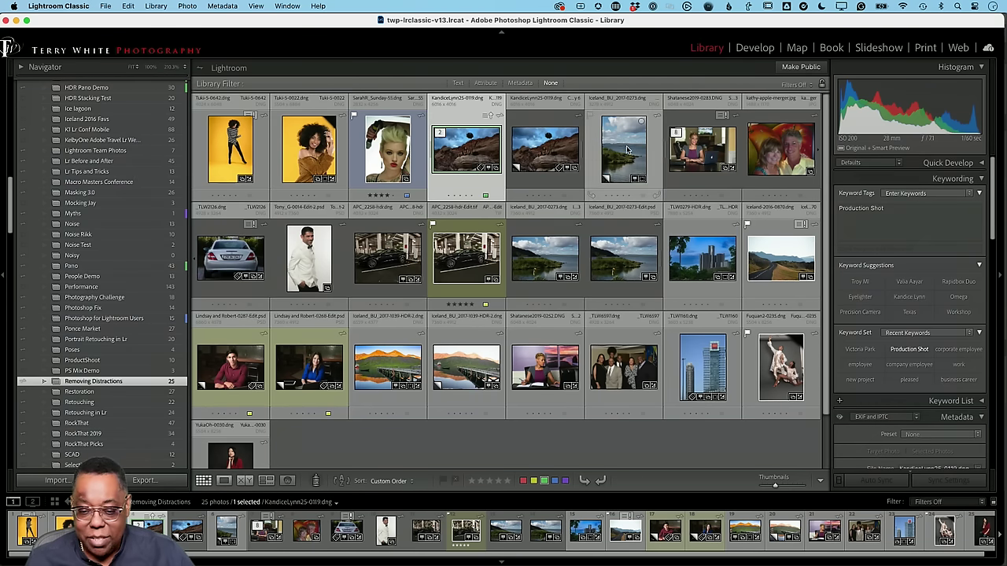
double_click(702, 149)
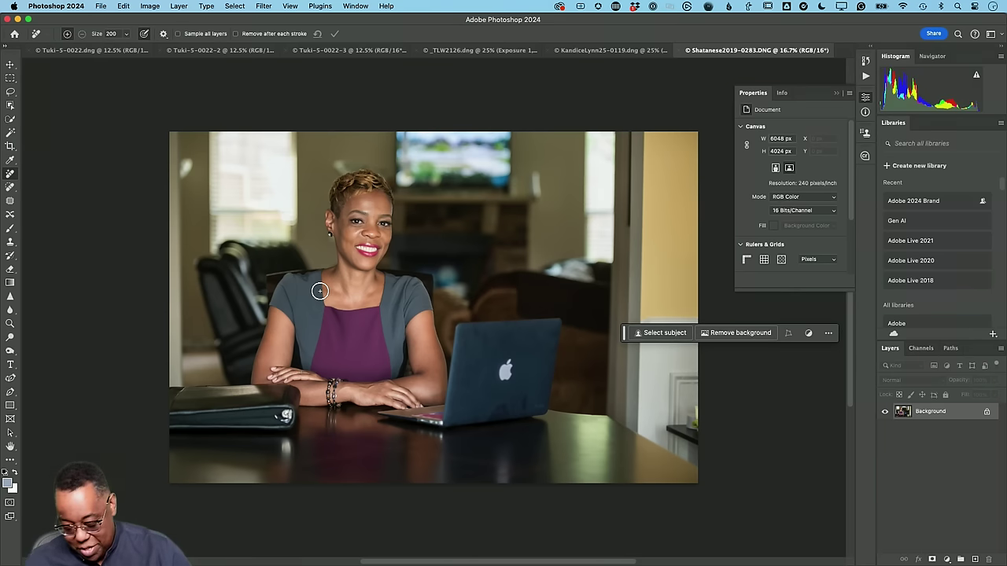
With a smaller brush and Remove after each stroke on, remove seven marks around the laptop.
key(bracketleft)
key(bracketleft)
key(bracketleft)
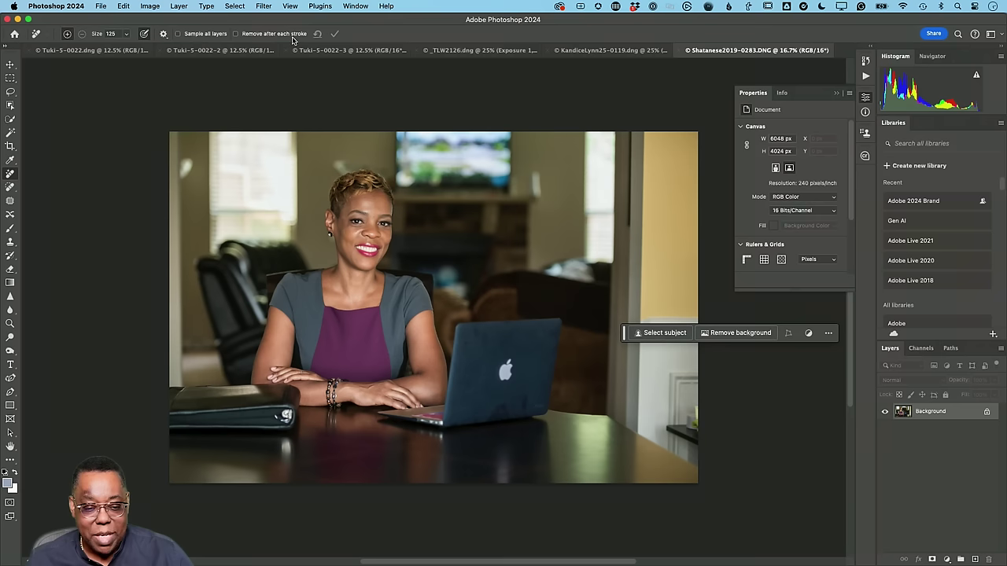
click(236, 34)
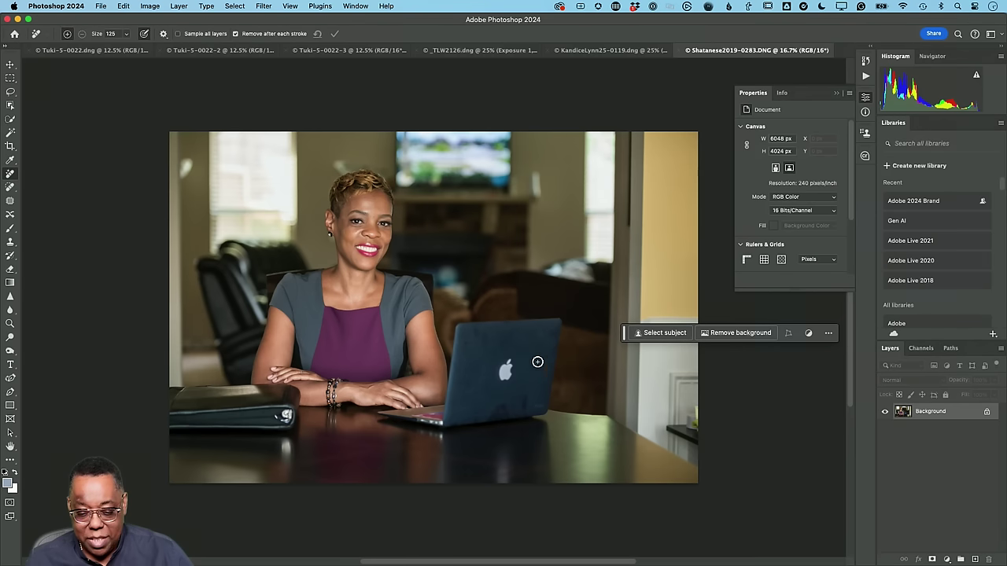
mouse_move(529, 400)
mouse_down()
mouse_move(480, 415)
mouse_move(509, 410)
mouse_move(470, 414)
mouse_up()
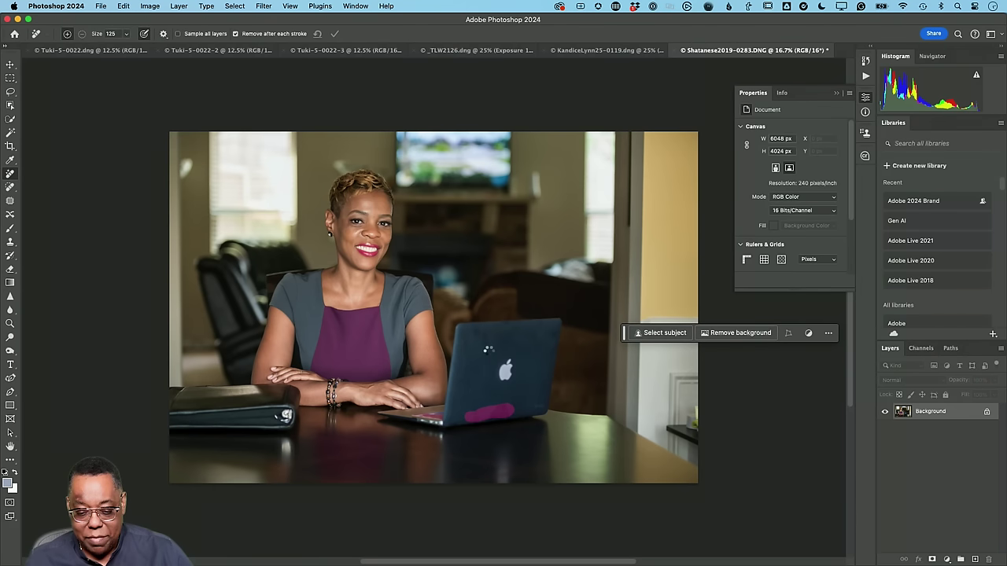
drag(491, 350, 471, 329)
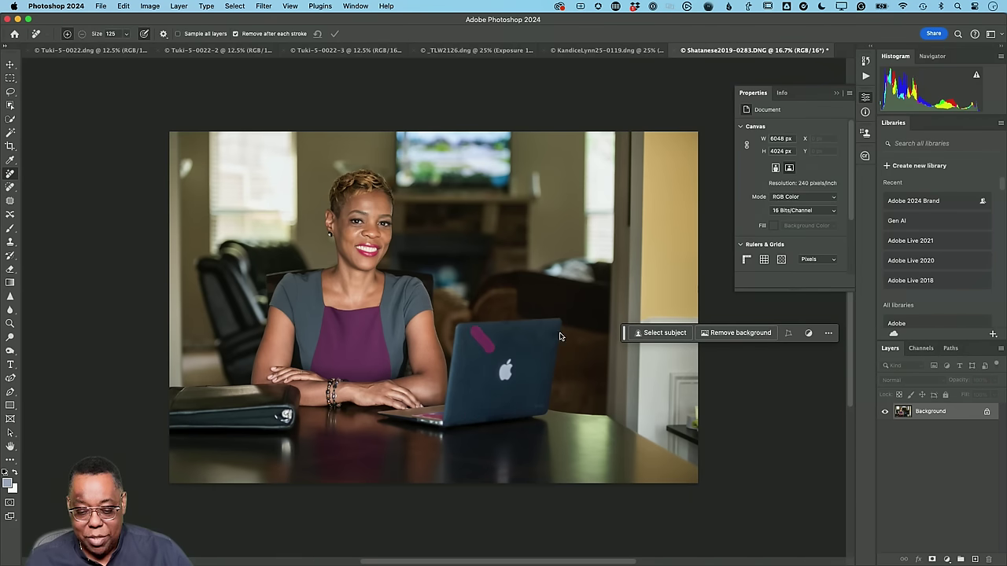
drag(552, 334, 530, 333)
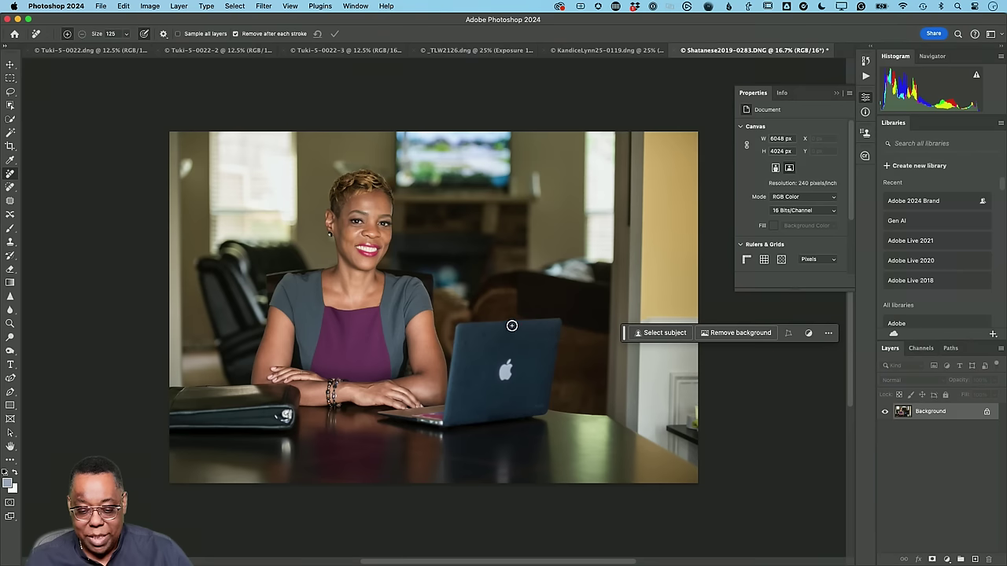
drag(553, 345, 552, 359)
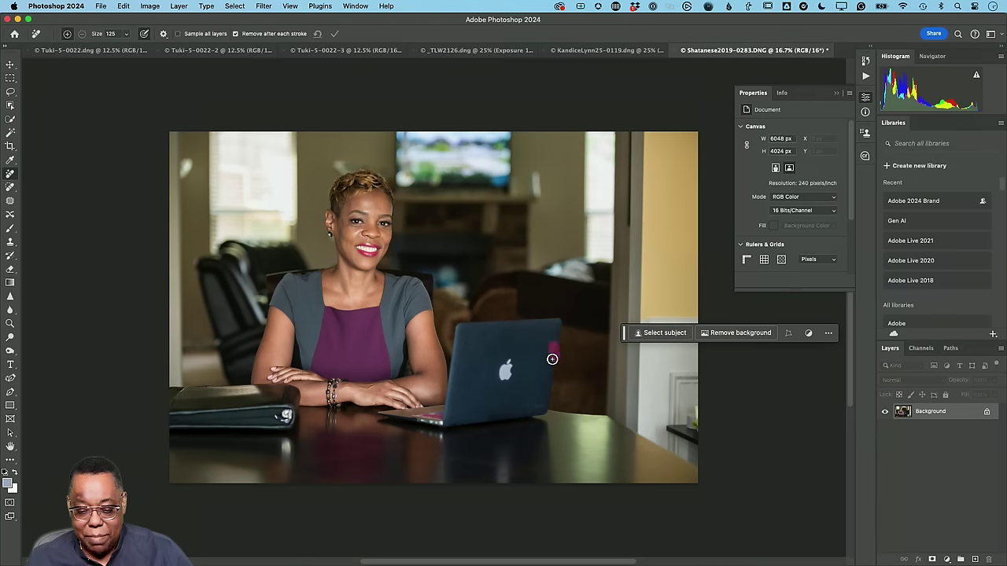
mouse_move(492, 417)
mouse_down()
mouse_move(507, 415)
mouse_move(495, 416)
mouse_move(530, 442)
mouse_move(534, 462)
mouse_up()
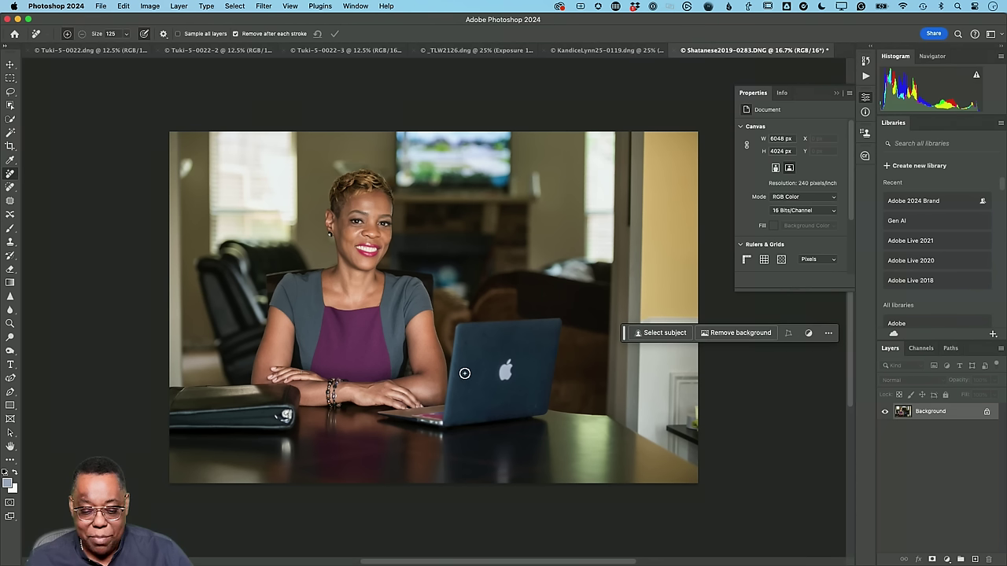
drag(462, 368, 462, 344)
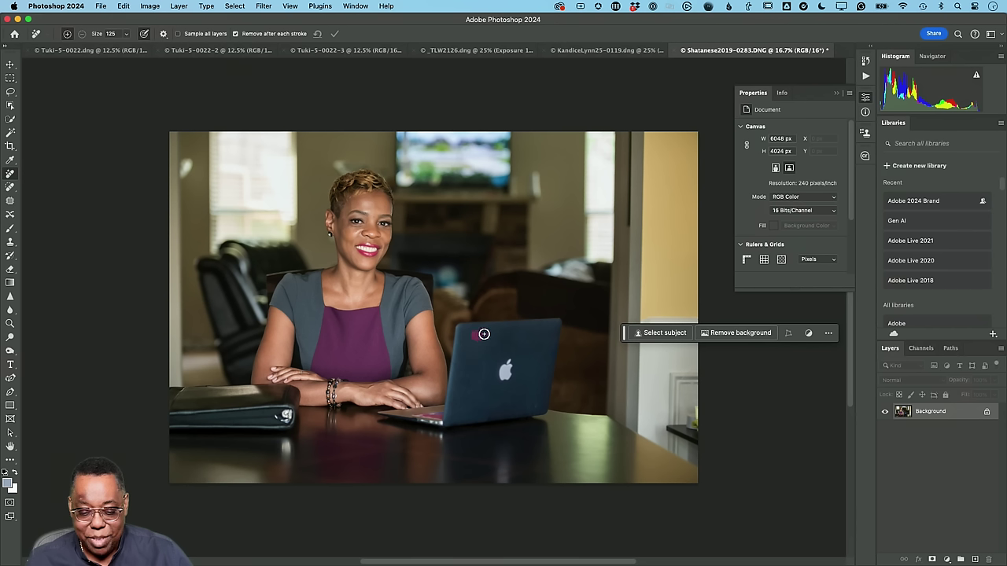
drag(477, 366, 469, 388)
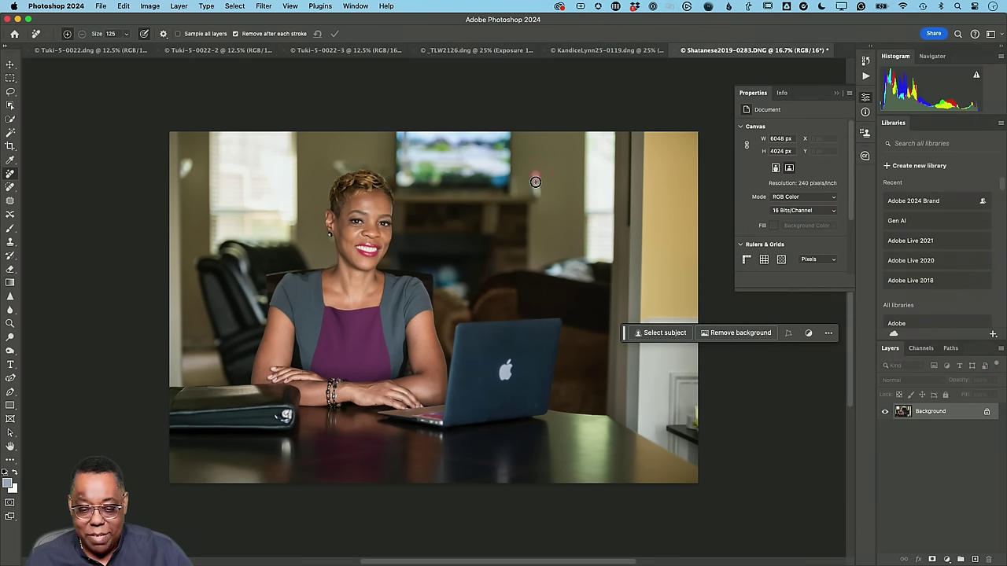
Remove the wall specks, a stray bit atop the hair, and clutter beside her shoulder.
mouse_move(535, 181)
mouse_down()
mouse_move(537, 197)
mouse_move(535, 172)
mouse_move(514, 185)
mouse_move(512, 202)
mouse_up()
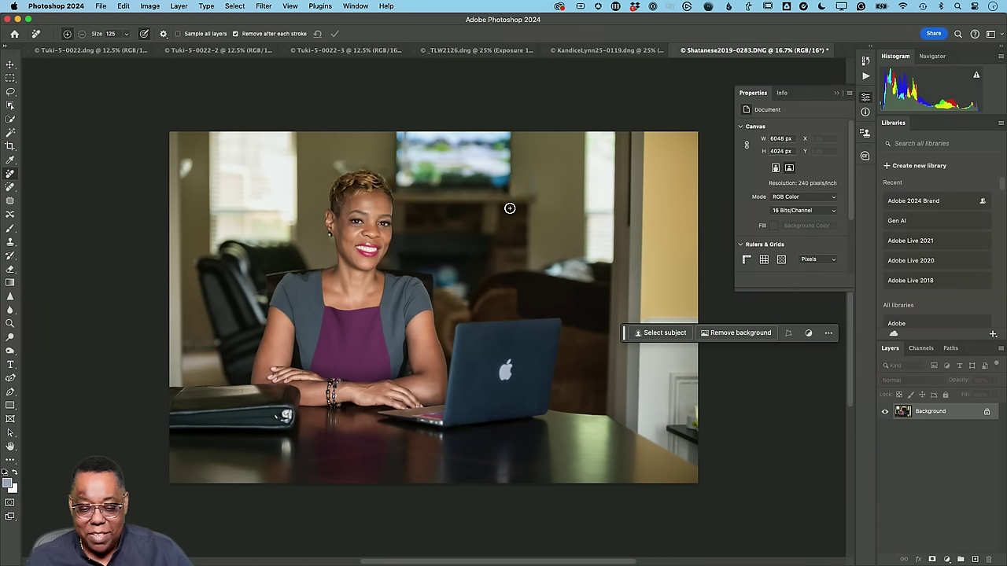
mouse_move(337, 161)
mouse_down()
mouse_move(346, 163)
mouse_move(337, 171)
mouse_move(353, 164)
mouse_move(342, 168)
mouse_move(342, 158)
mouse_up()
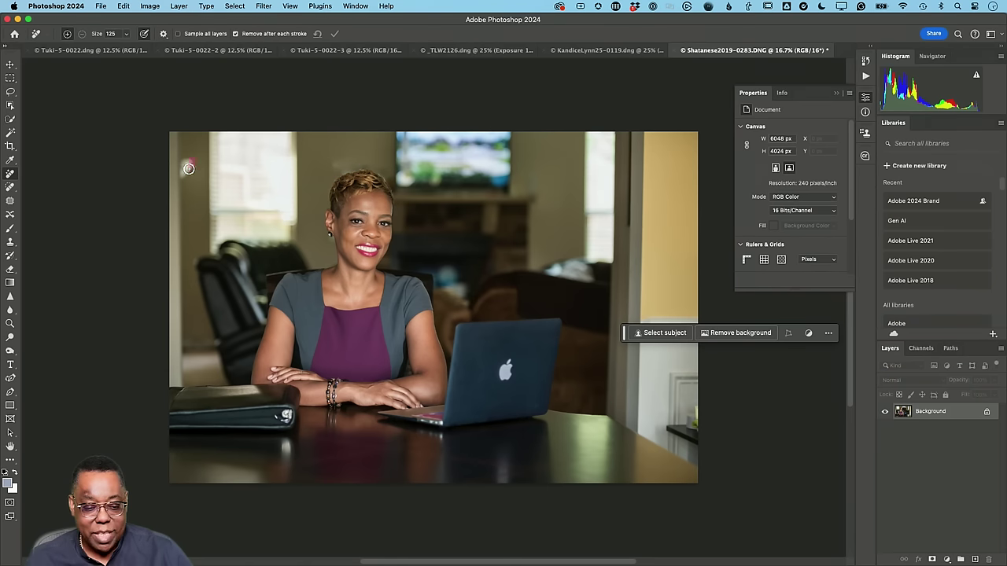
mouse_move(189, 168)
mouse_down()
mouse_move(184, 150)
mouse_move(183, 182)
mouse_move(189, 160)
mouse_up()
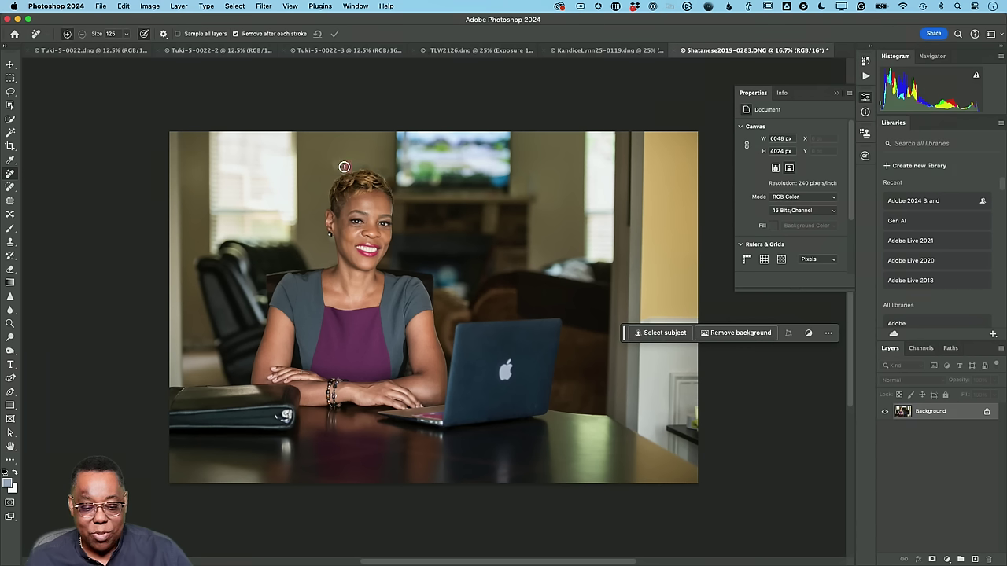
drag(341, 164, 337, 162)
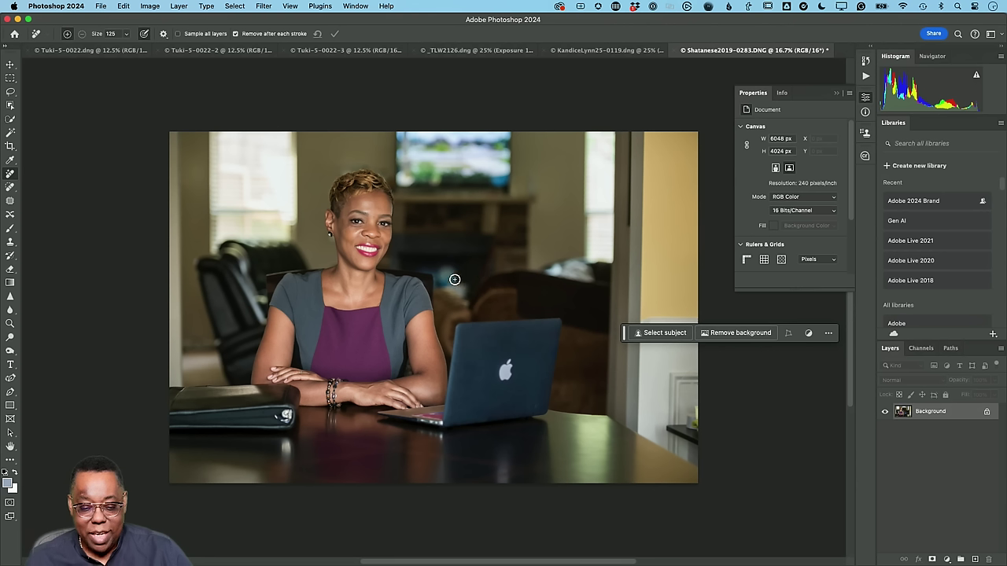
mouse_move(447, 271)
mouse_down()
mouse_move(436, 285)
mouse_move(453, 288)
mouse_up()
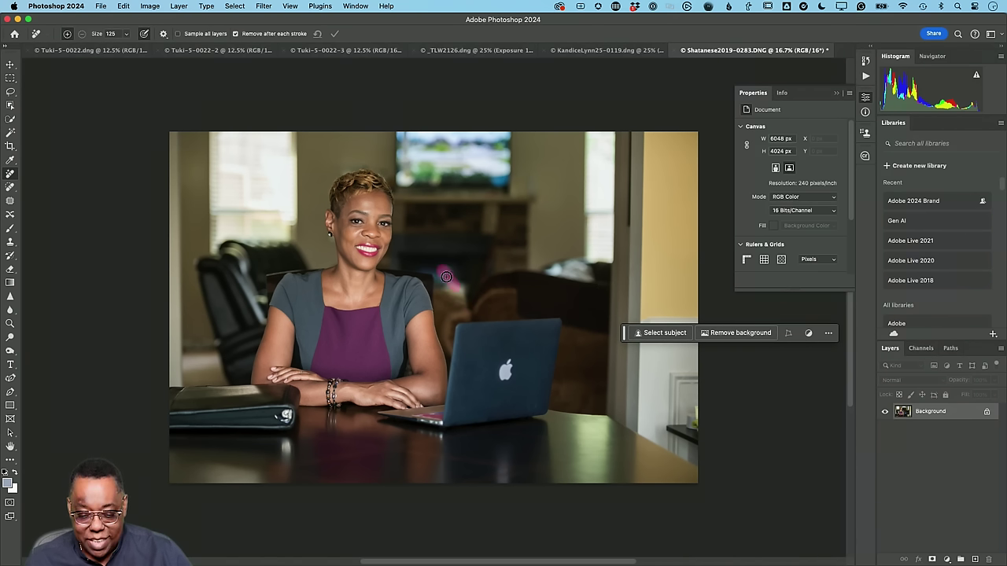
mouse_move(446, 276)
mouse_down()
mouse_move(458, 287)
mouse_move(437, 277)
mouse_move(457, 275)
mouse_up()
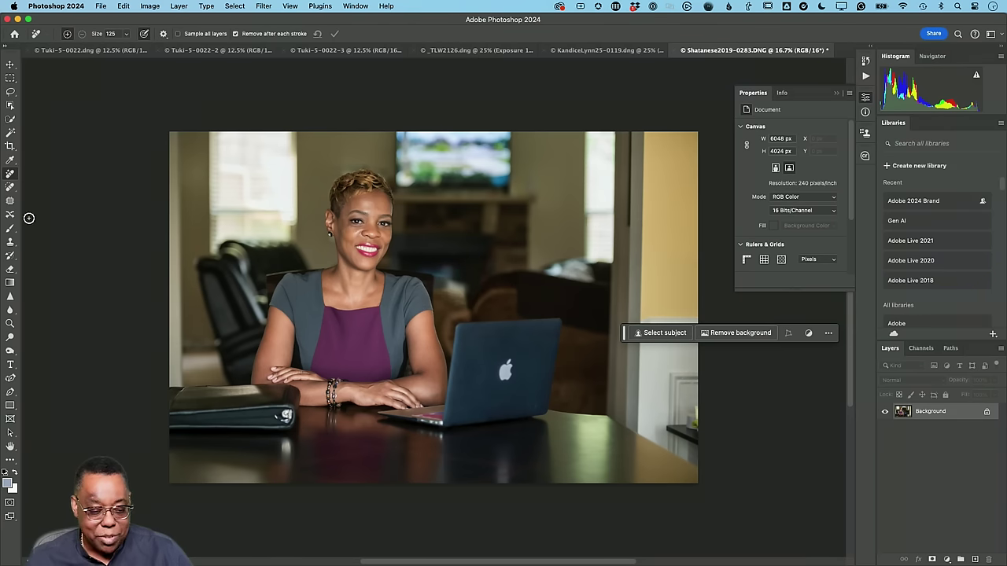
click(10, 201)
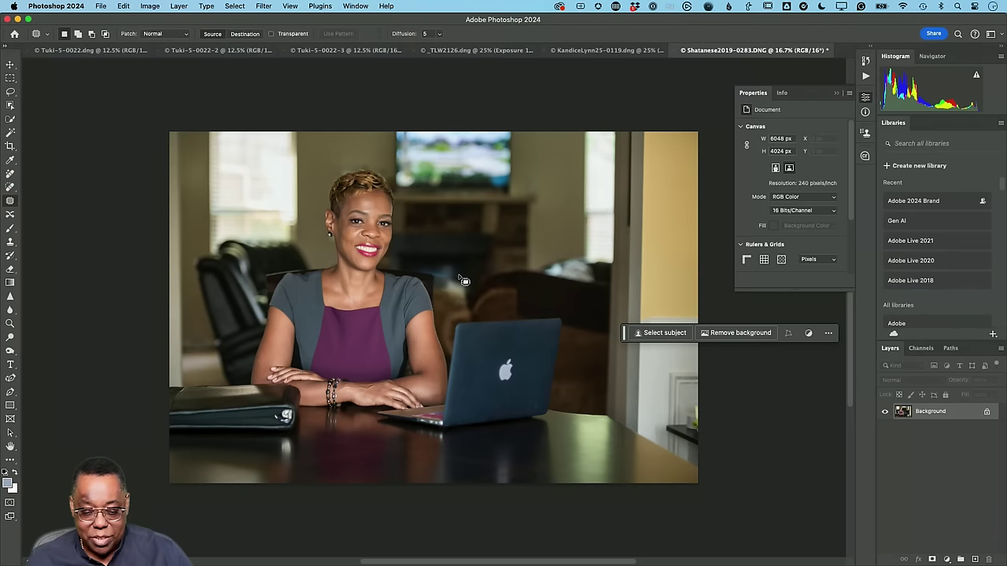
Outline the background beside her shoulder and generate a Generative Fill for it.
mouse_move(461, 277)
mouse_down()
mouse_move(422, 267)
mouse_move(438, 296)
mouse_move(458, 304)
mouse_move(472, 292)
mouse_move(457, 272)
mouse_move(471, 268)
mouse_up()
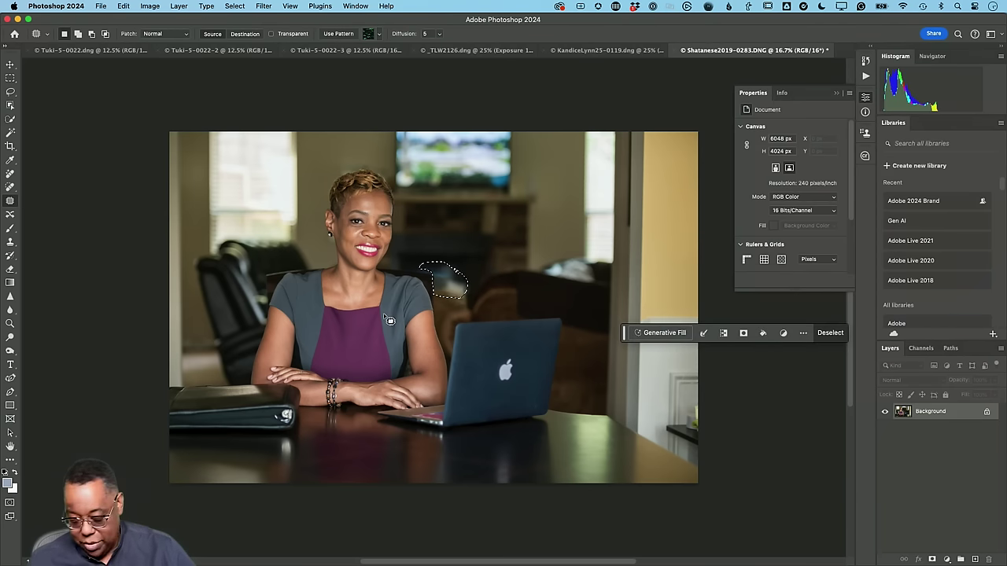
click(664, 333)
click(855, 333)
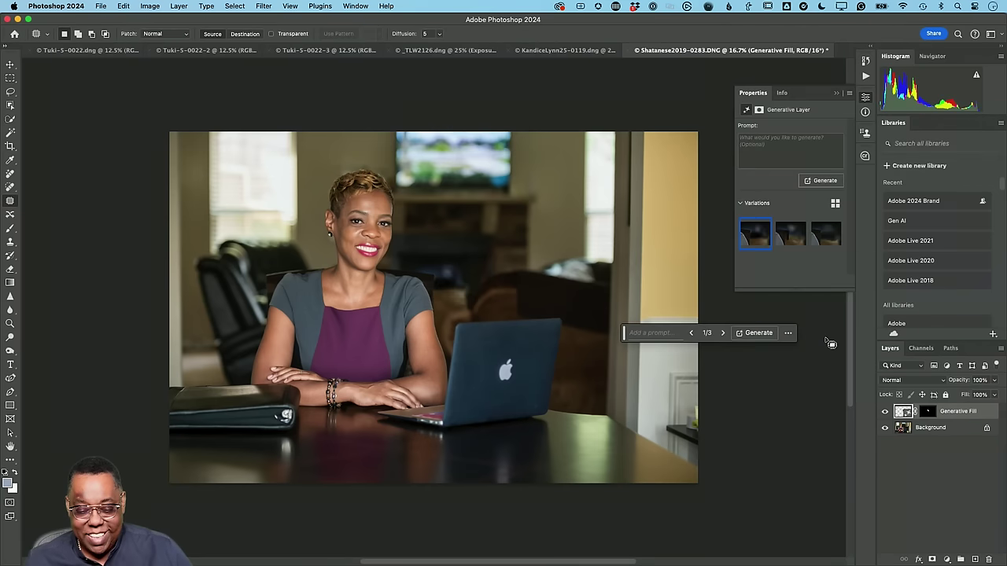
Compare the three fill variations, keep variation 1, and outline the lamp highlight on the couch.
click(791, 243)
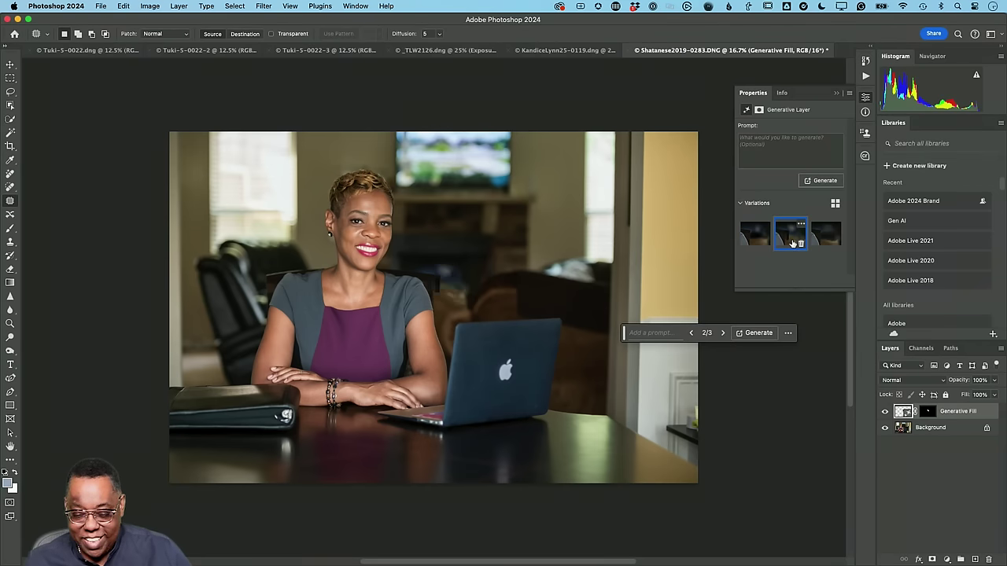
click(823, 241)
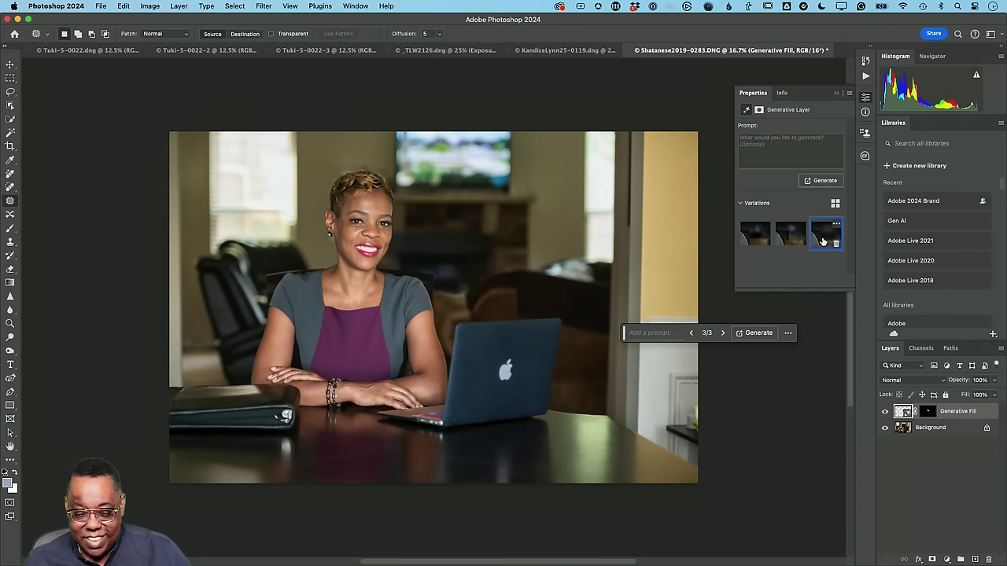
click(762, 243)
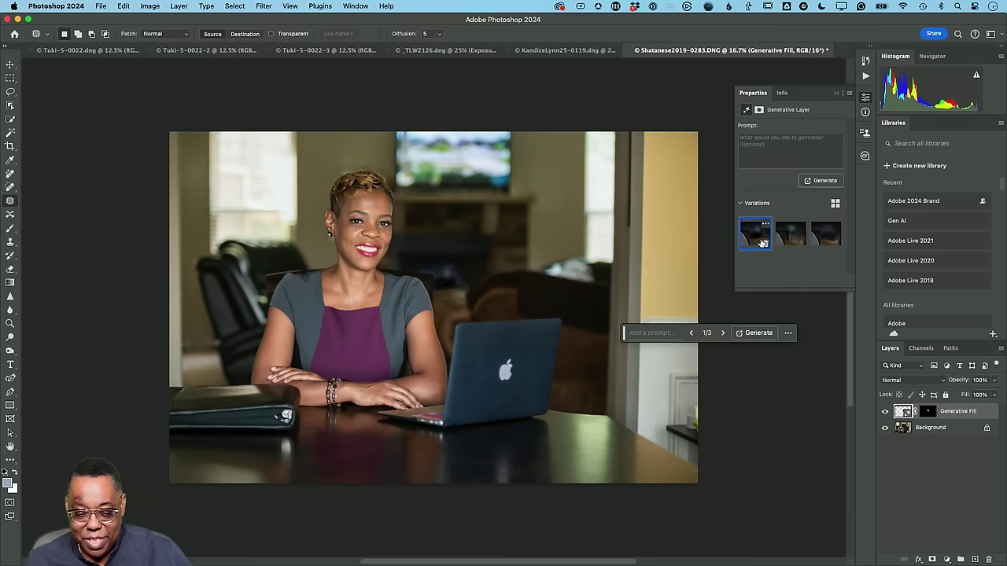
click(592, 264)
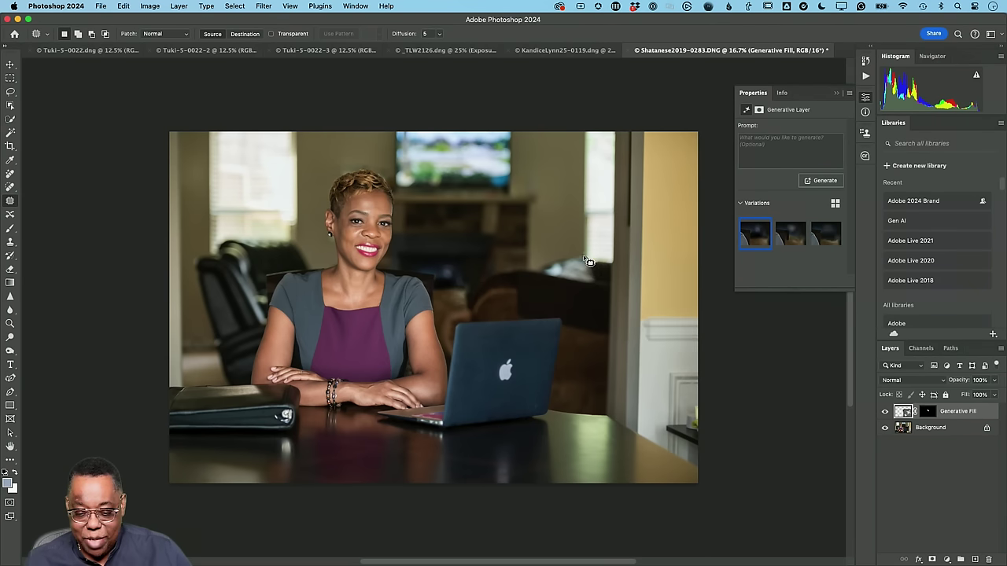
mouse_move(578, 258)
mouse_down()
mouse_move(548, 259)
mouse_move(537, 275)
mouse_move(599, 287)
mouse_up()
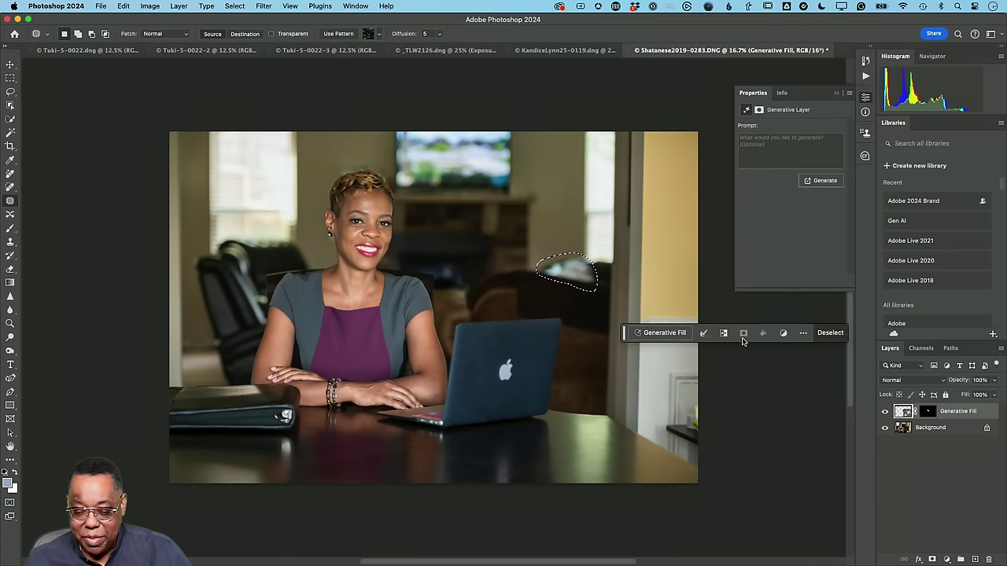
Generative-fill the lamp highlight on the couch and the spot on the wall right of the TV.
click(666, 333)
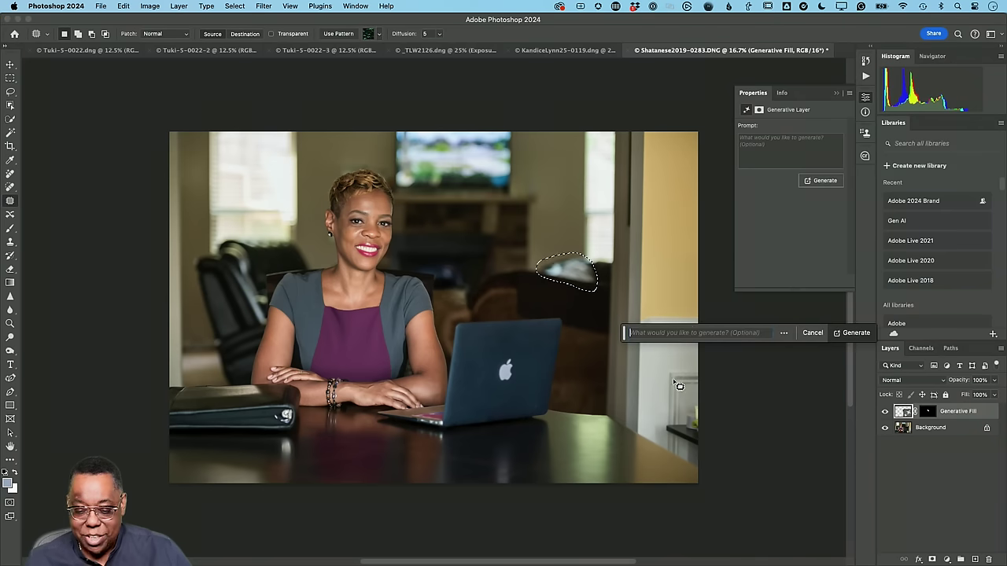
click(846, 333)
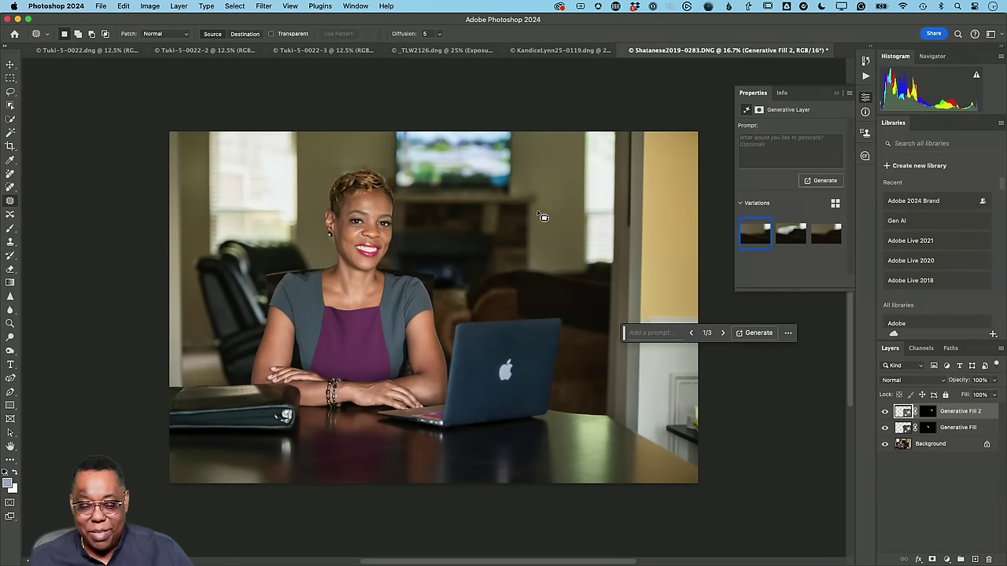
mouse_move(531, 170)
mouse_down()
mouse_move(527, 195)
mouse_move(541, 187)
mouse_move(535, 169)
mouse_up()
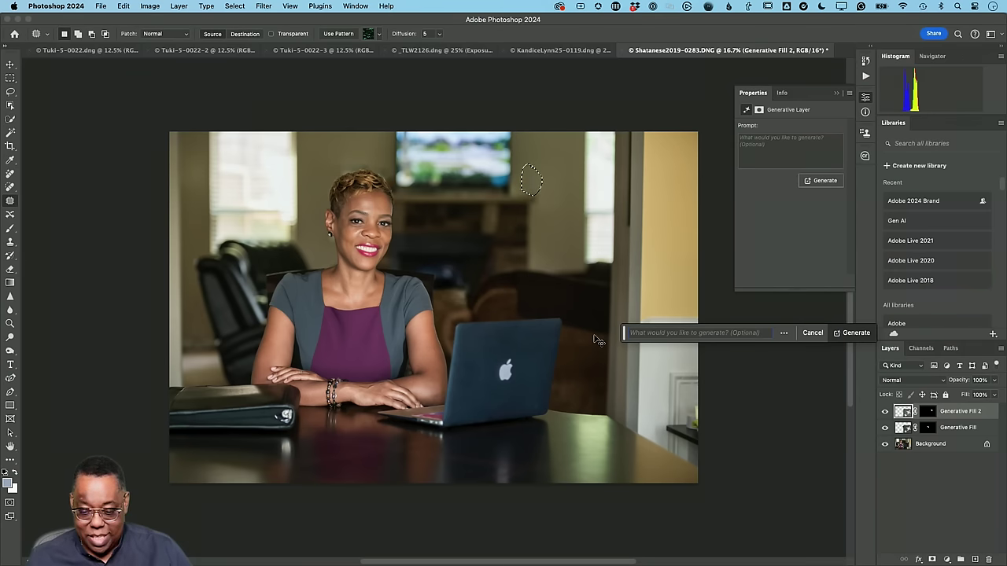
key(Return)
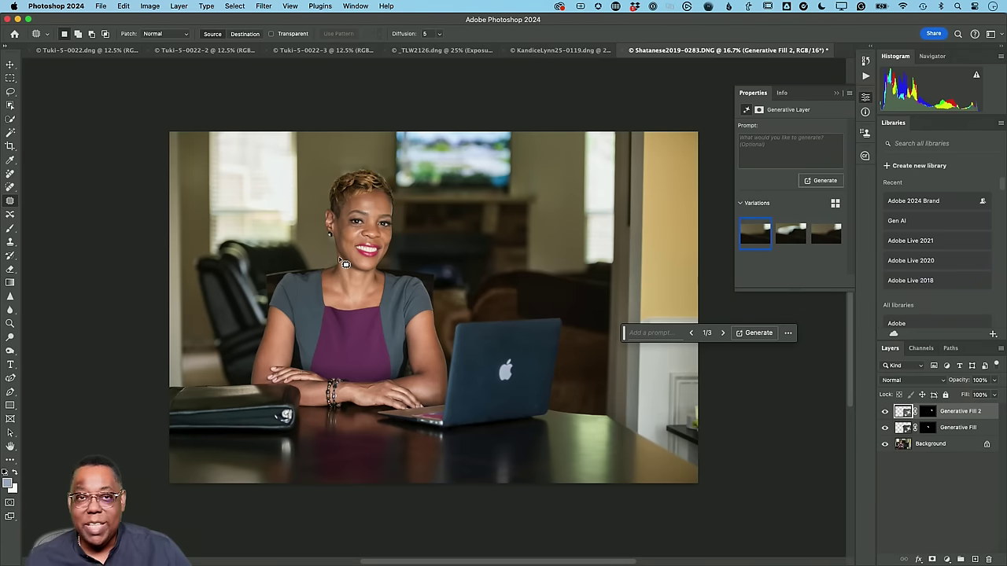
In Lightroom Classic, select the tuxedo portrait and inspect the bow tie label up close.
key(super+Tab)
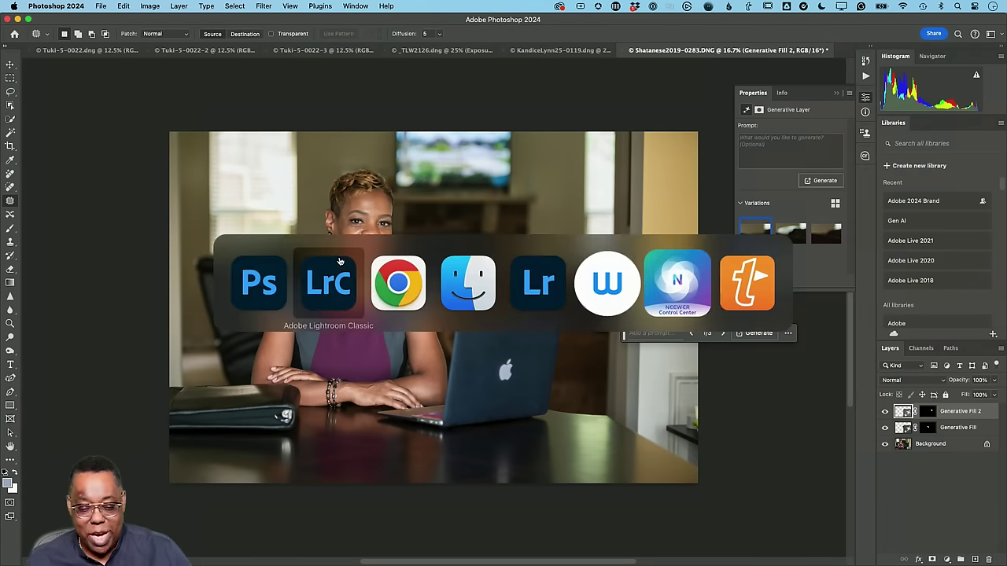
key(g)
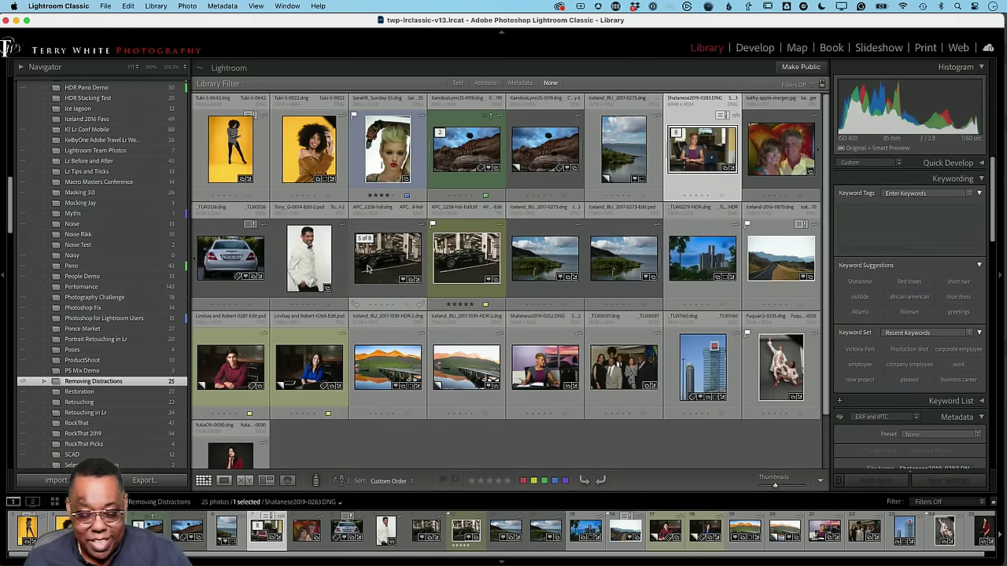
click(310, 270)
key(e)
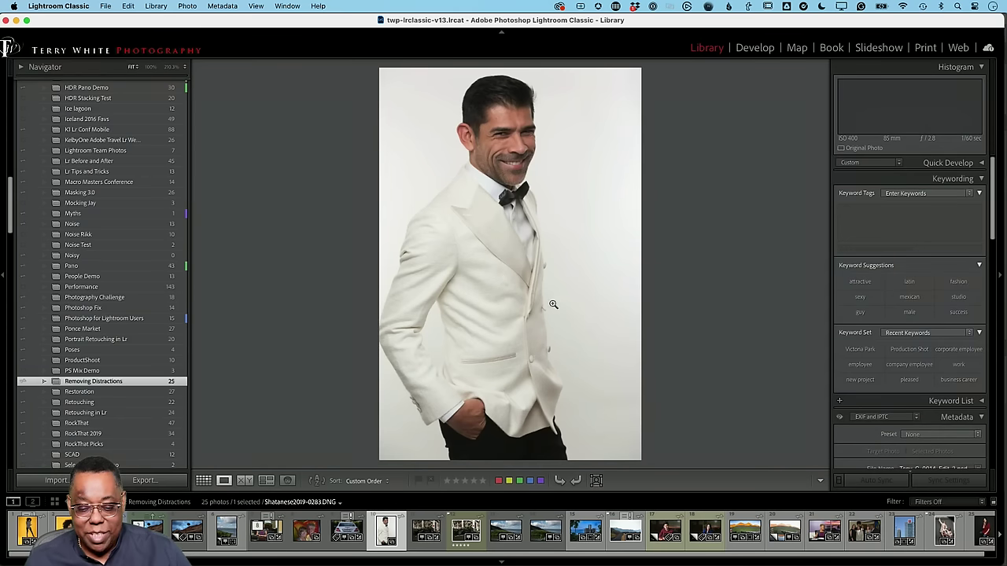
click(502, 193)
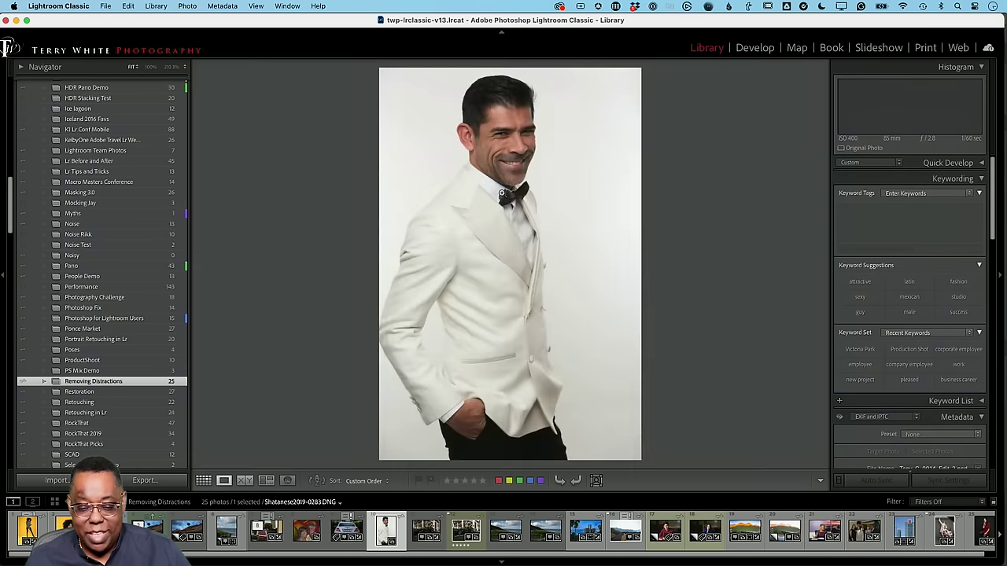
click(510, 204)
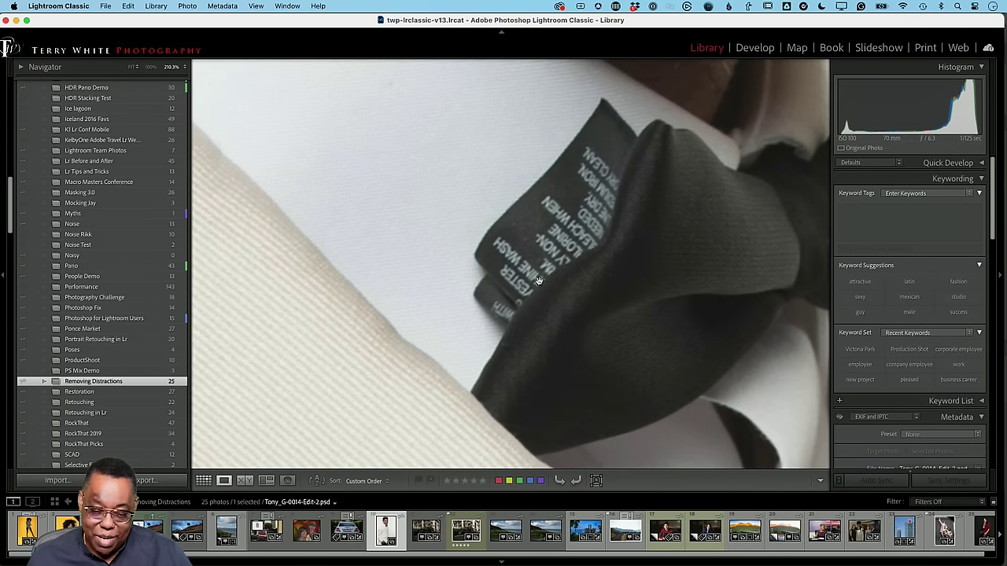
key(g)
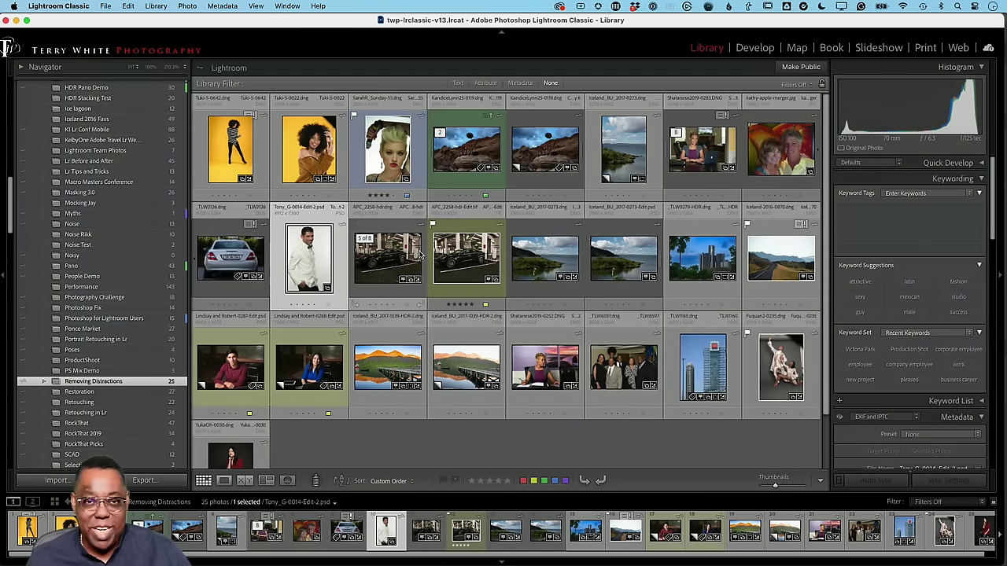
Send the portrait to Photoshop as Edit a Copy with Lightroom Adjustments.
key(super+e)
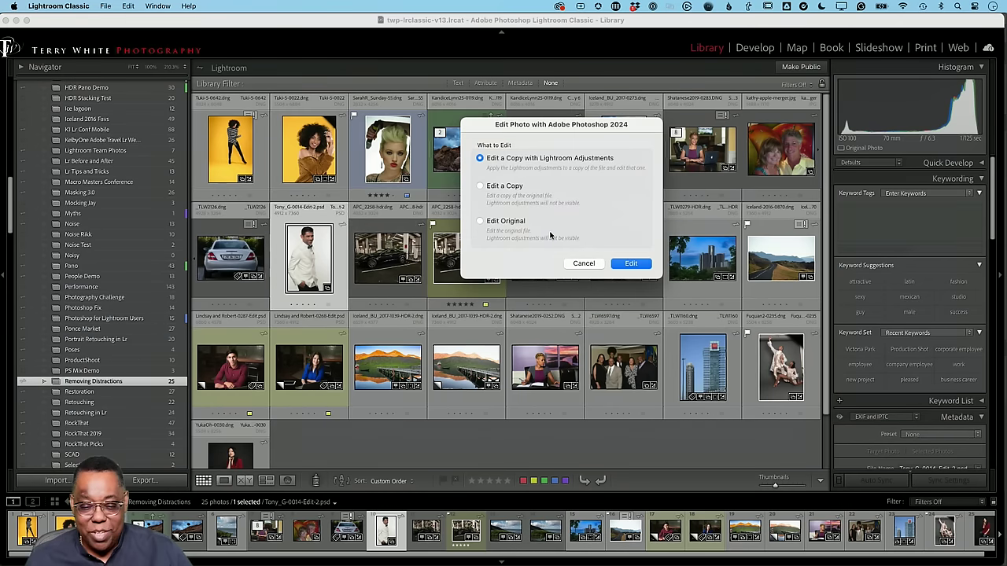
click(630, 263)
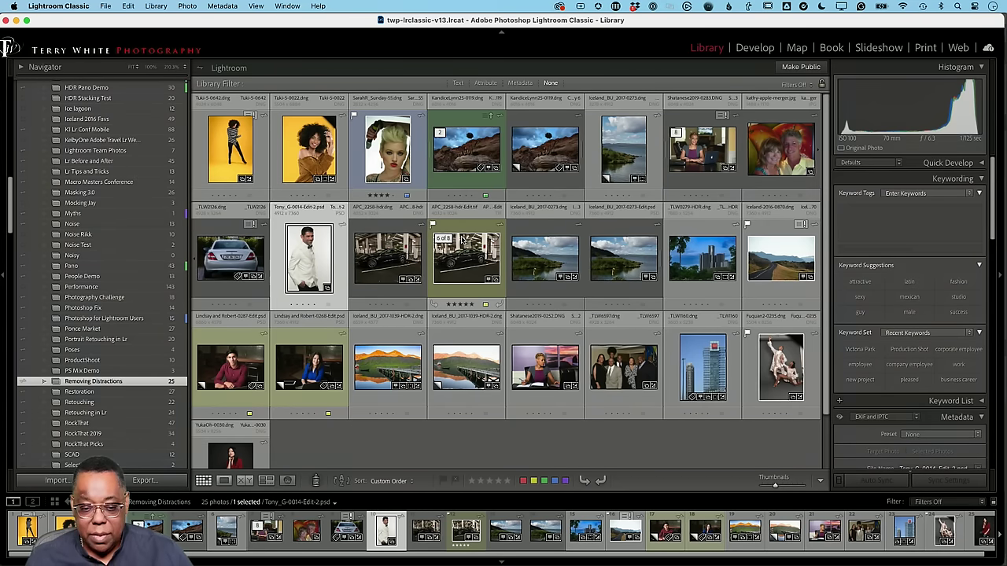
key(super+Tab)
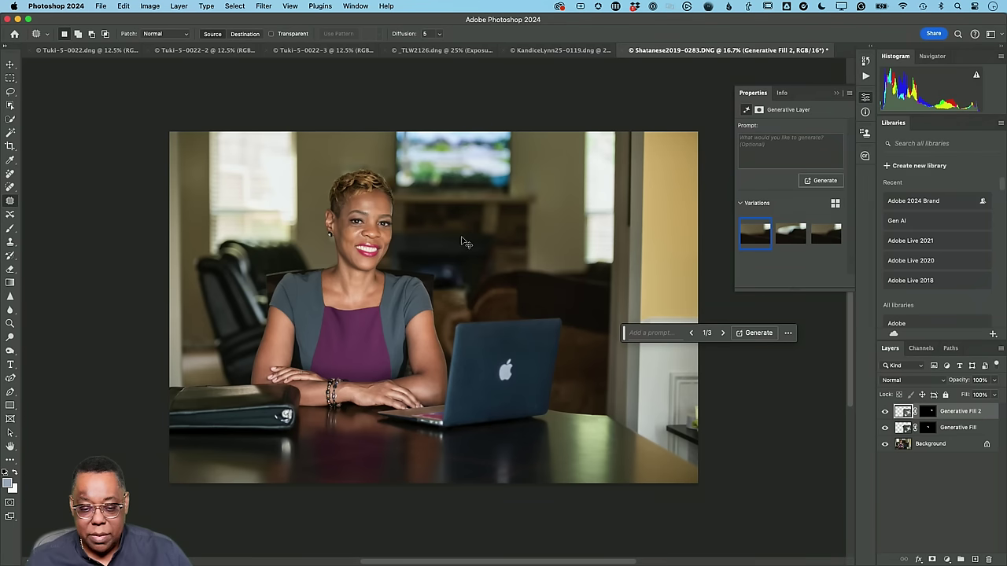
key(super+Tab)
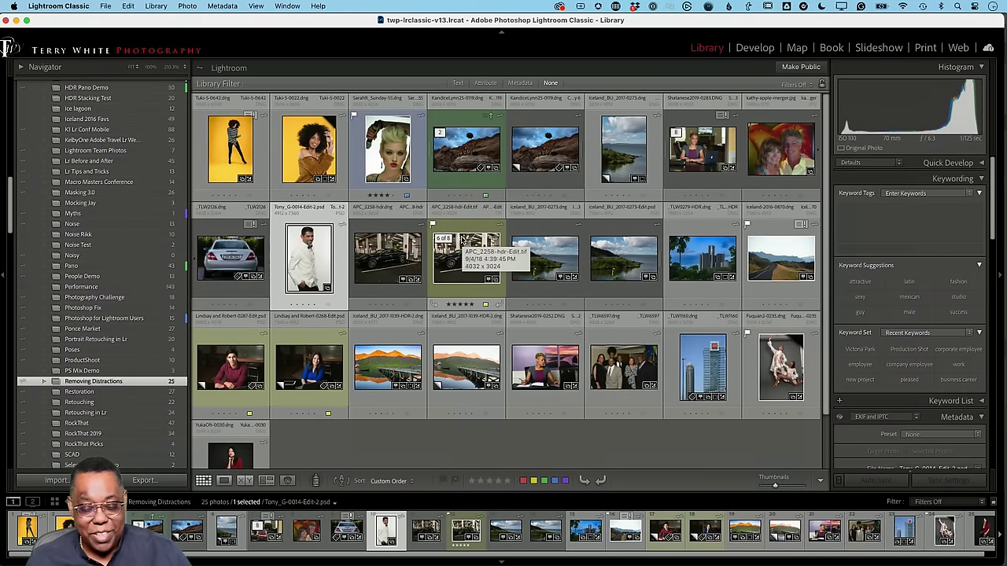
key(super+Tab)
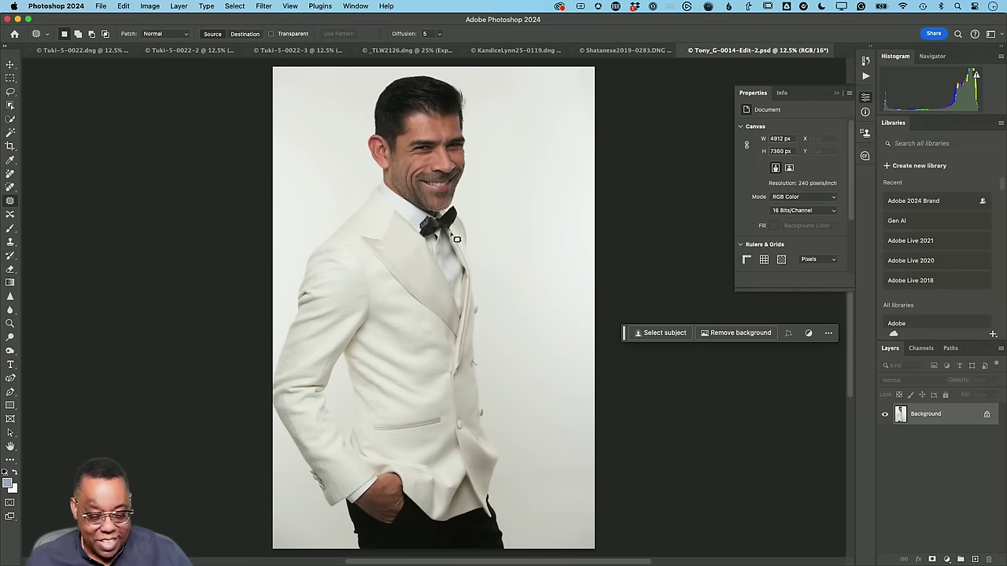
Remove the care label beside the bow tie with a size-45 Remove brush, then zoom to 50%.
key(z)
drag(417, 214, 516, 272)
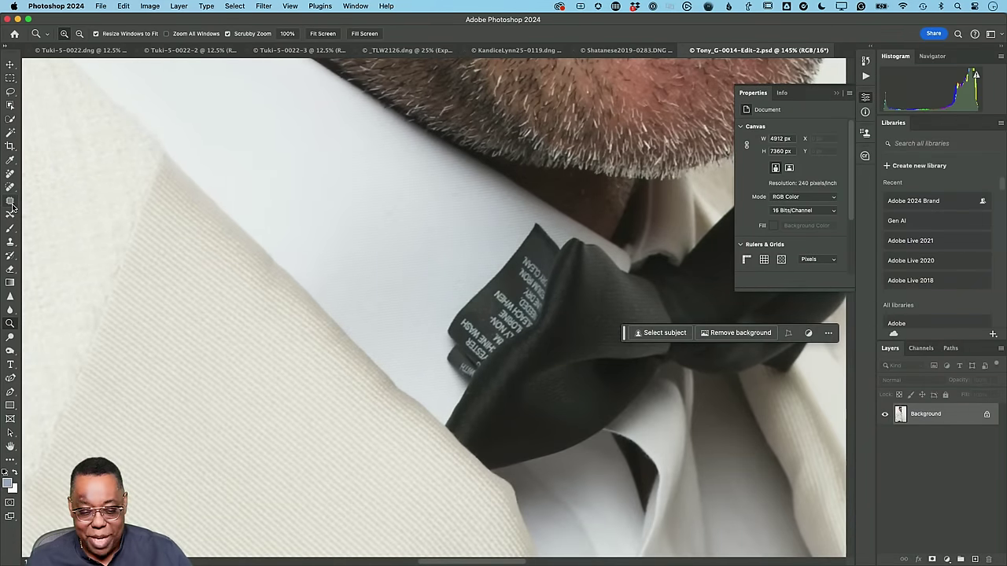
click(10, 174)
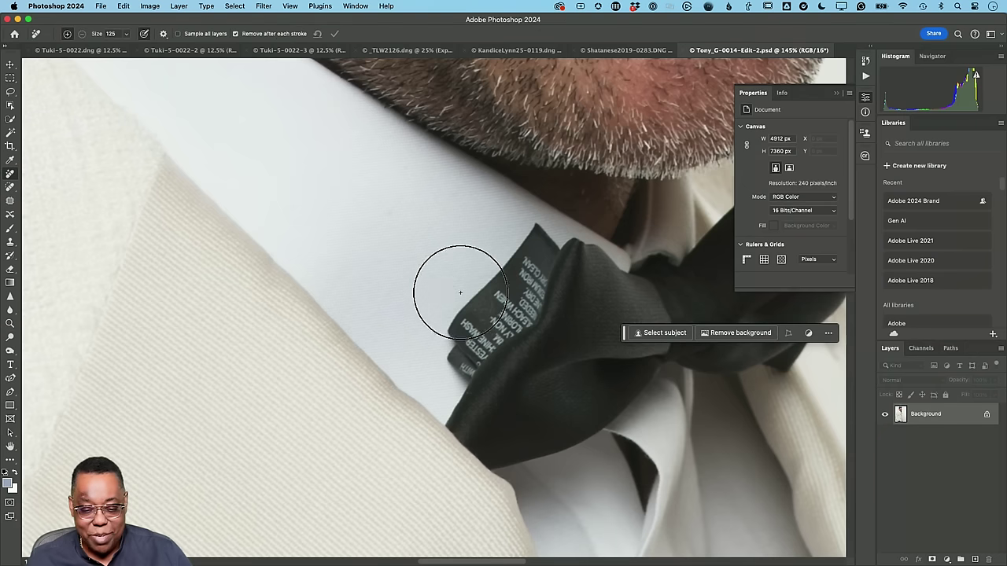
key(bracketleft)
key(bracketleft)
key(bracketleft)
key(bracketleft)
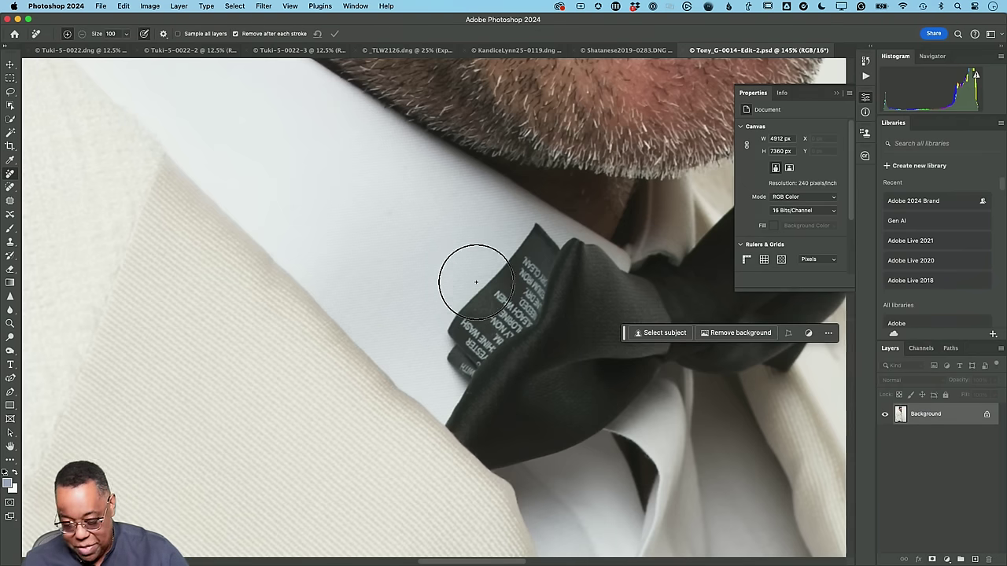
key(bracketleft)
key(bracketleft)
key(bracketleft)
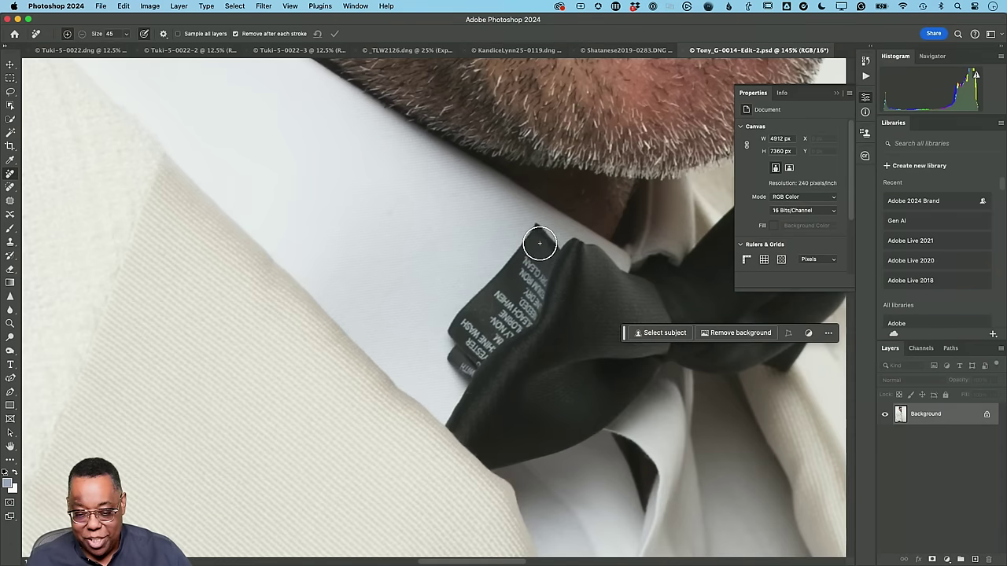
mouse_move(533, 236)
mouse_down()
mouse_move(522, 314)
mouse_move(484, 330)
mouse_move(465, 361)
mouse_move(493, 326)
mouse_move(522, 252)
mouse_move(445, 329)
mouse_move(441, 356)
mouse_move(455, 380)
mouse_move(529, 262)
mouse_up()
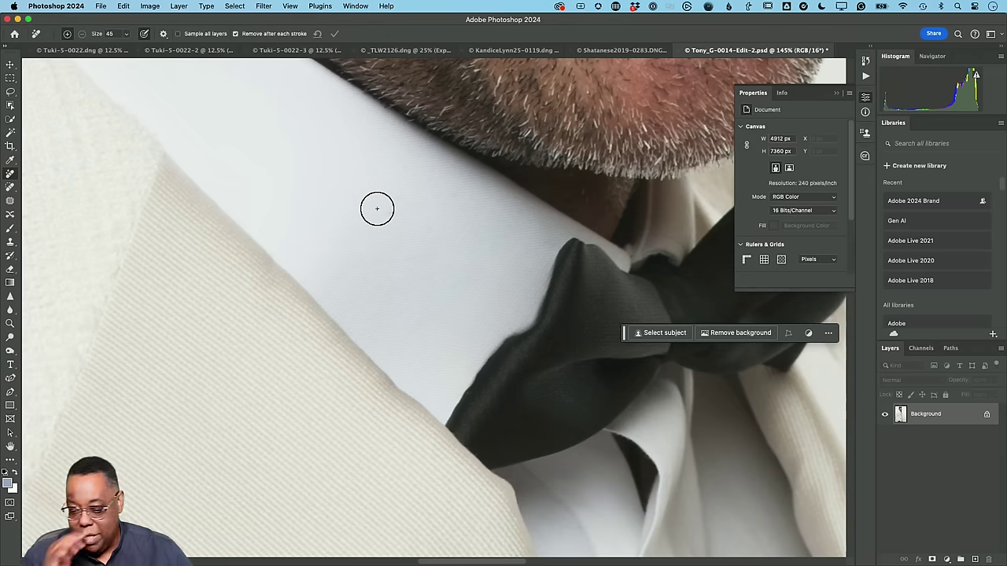
click(516, 318)
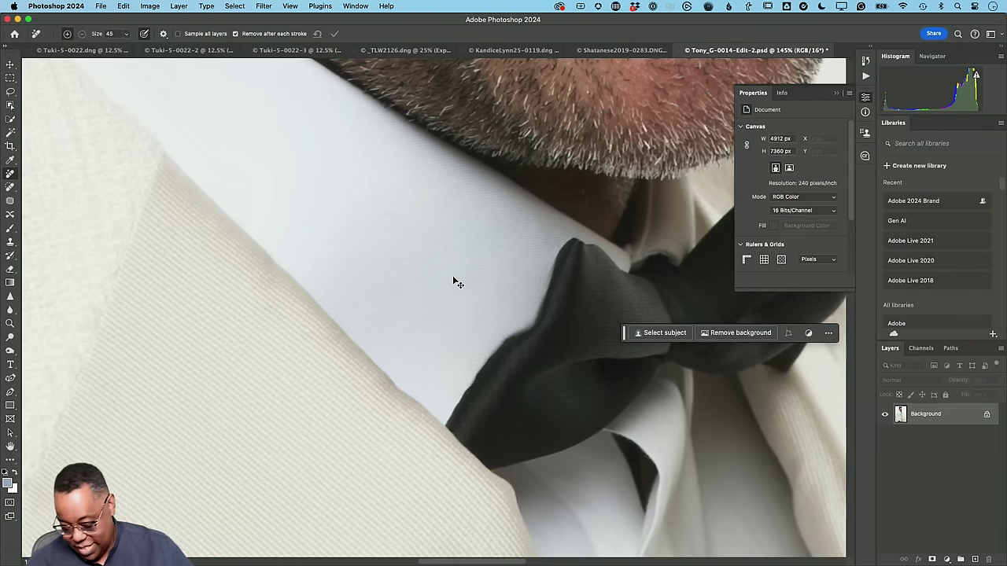
key(super+minus)
key(super+minus)
key(super+minus)
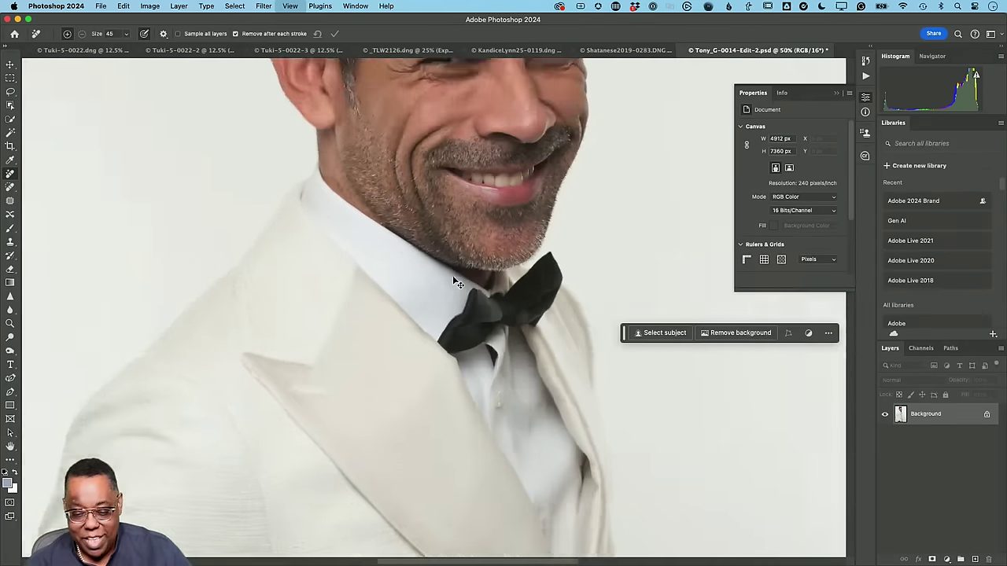
At 25% zoom, paint away the flyaway hairs along the right edge of the man's hair.
key(super+minus)
key(super+minus)
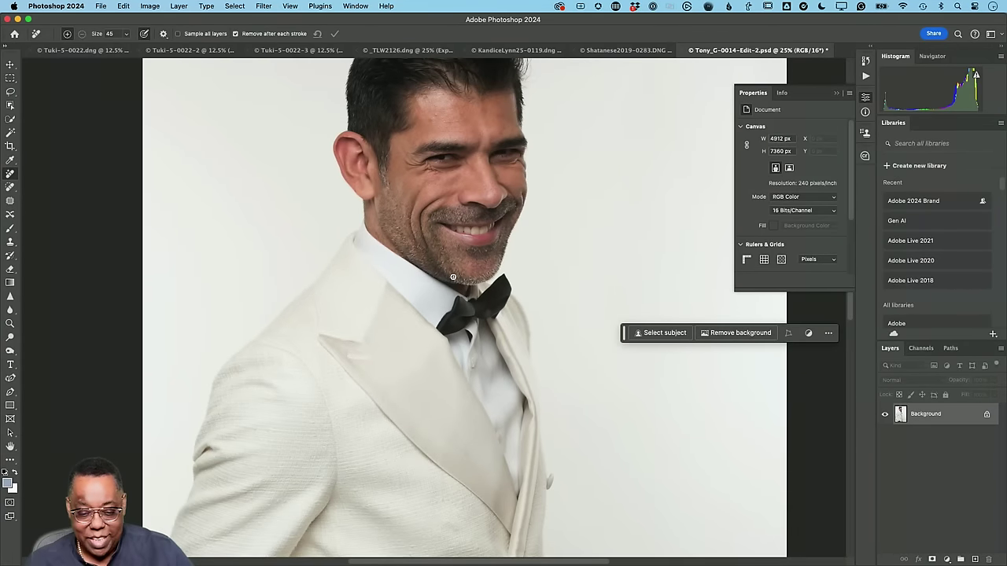
scroll(504, 207, up, 2)
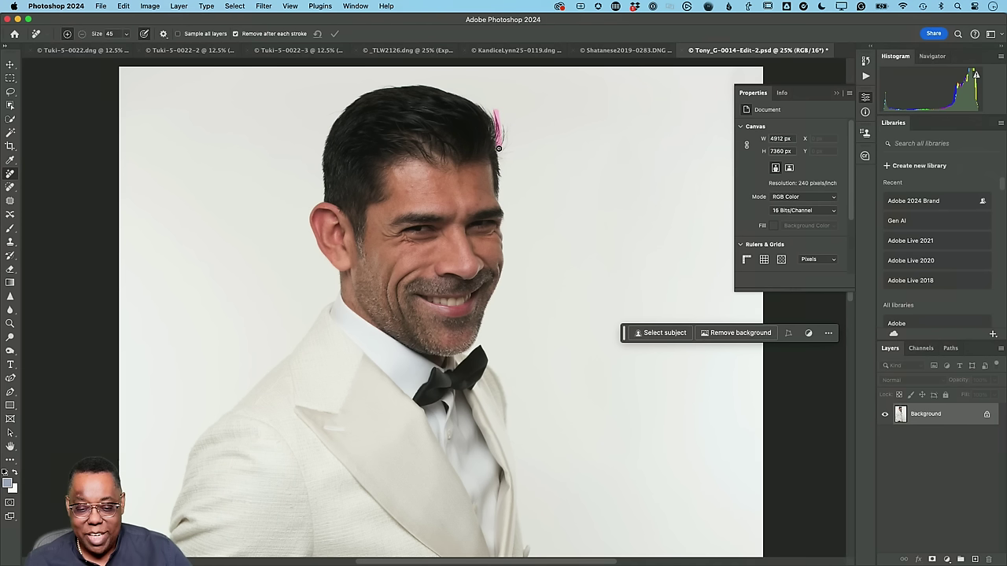
drag(499, 148, 499, 129)
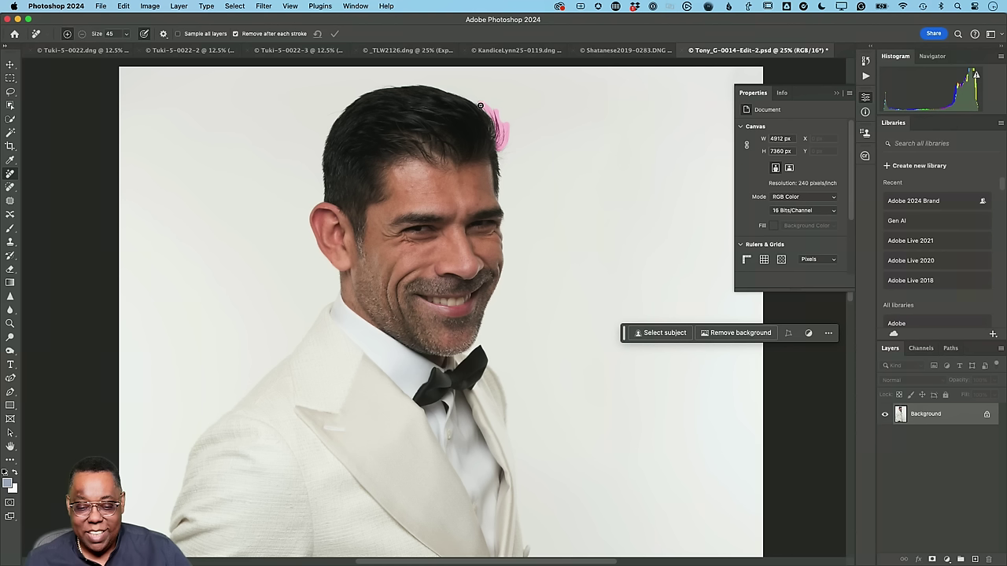
drag(493, 112, 503, 137)
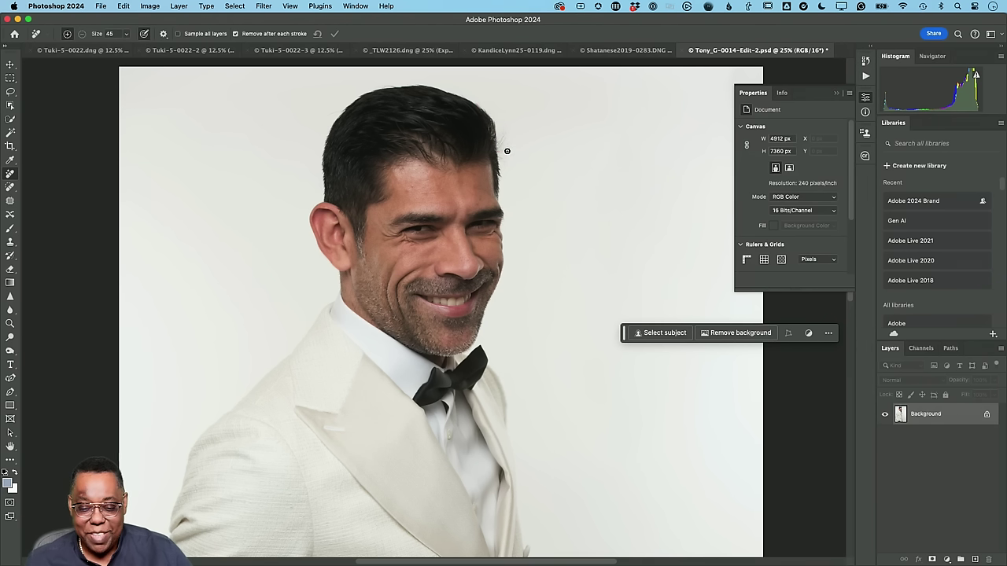
drag(505, 151, 500, 135)
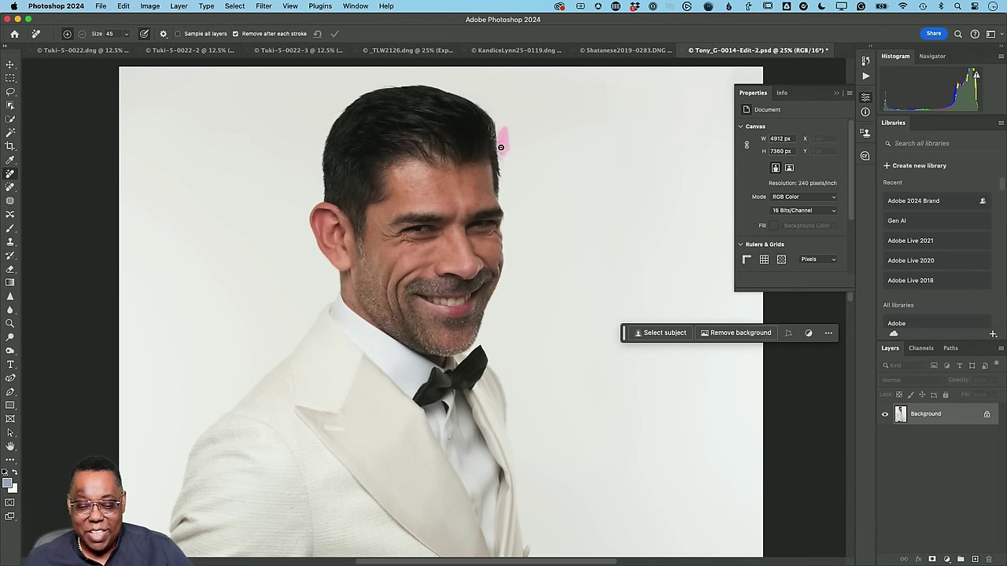
drag(498, 140, 506, 162)
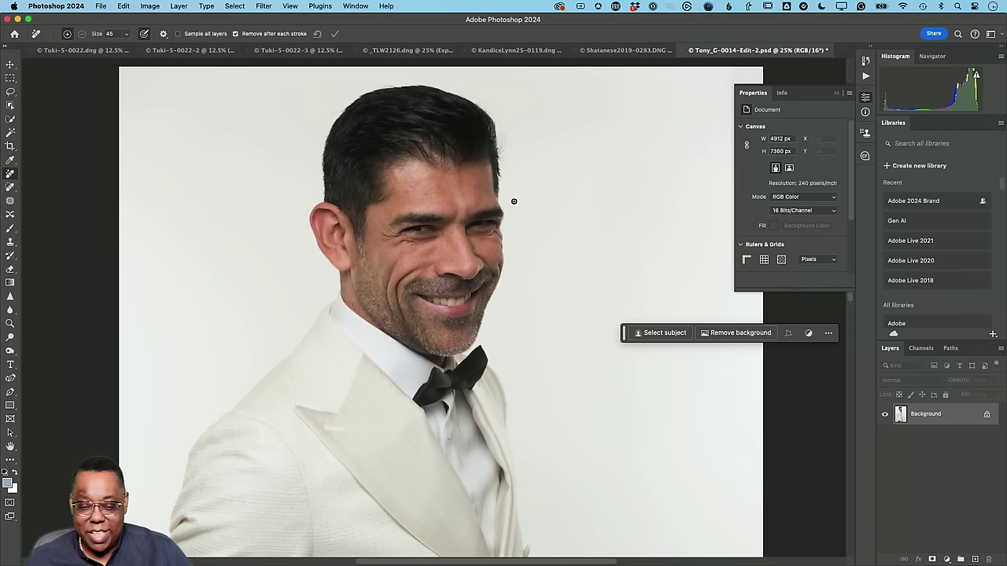
drag(507, 133, 504, 152)
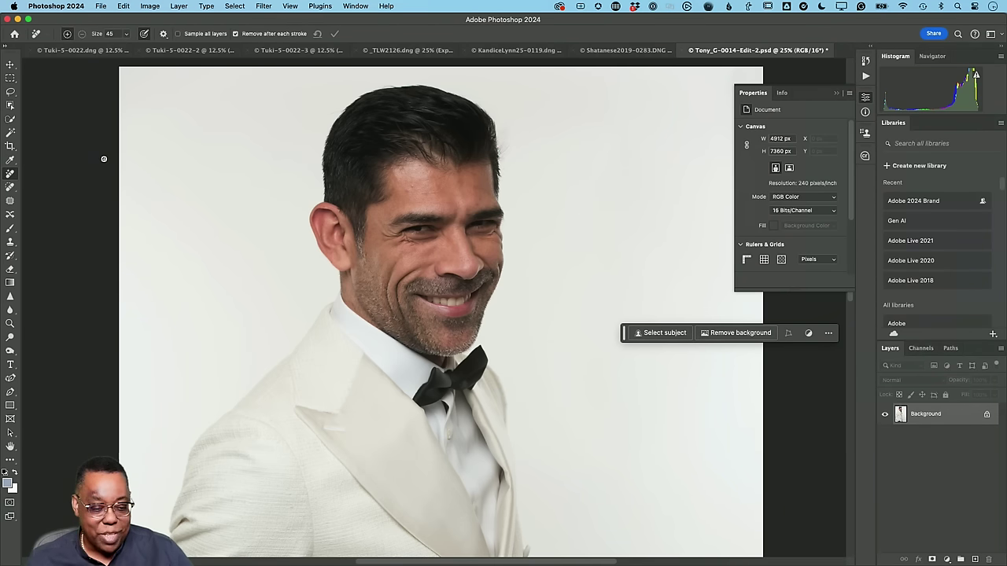
Patch the remaining stray hairs onto clean backdrop using Content-Aware Patch, then deselect.
click(10, 201)
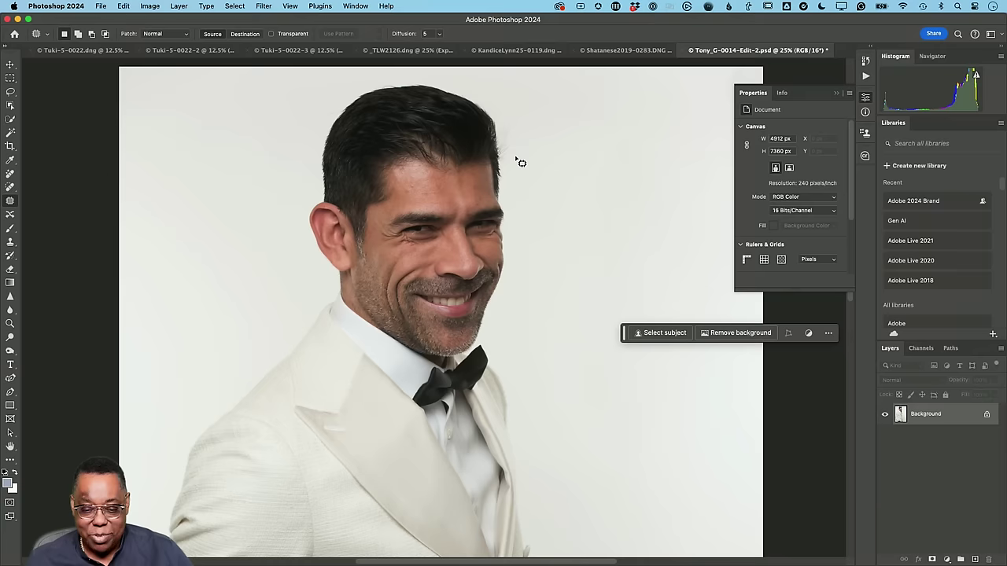
mouse_move(517, 157)
mouse_down()
mouse_move(508, 132)
mouse_move(501, 159)
mouse_move(510, 167)
mouse_up()
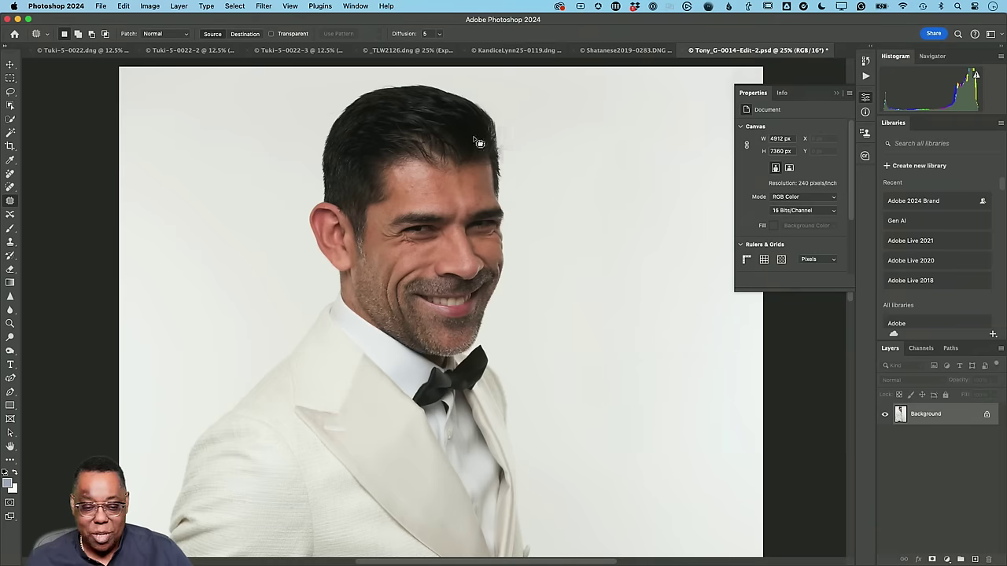
click(180, 33)
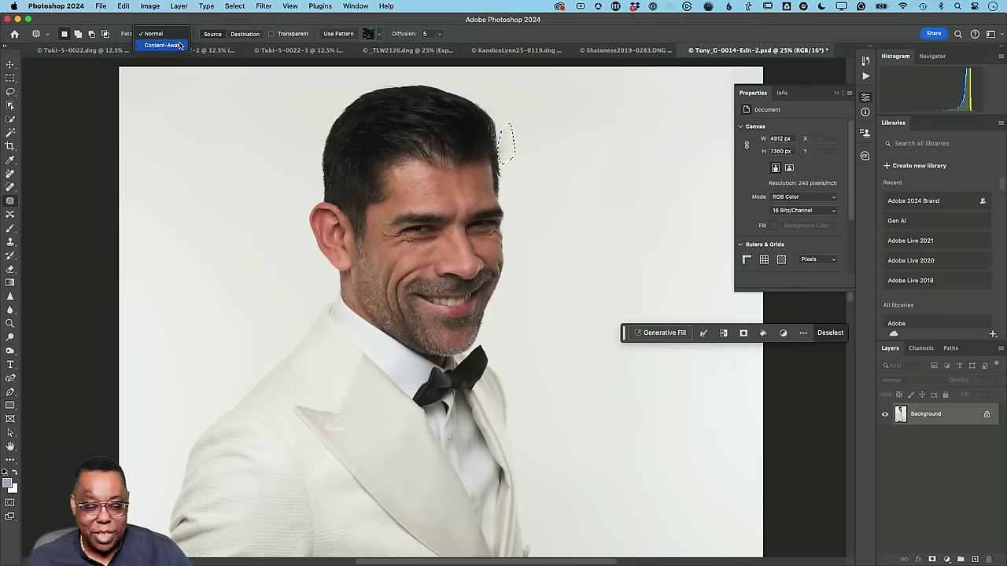
click(163, 45)
drag(513, 151, 548, 148)
key(super+d)
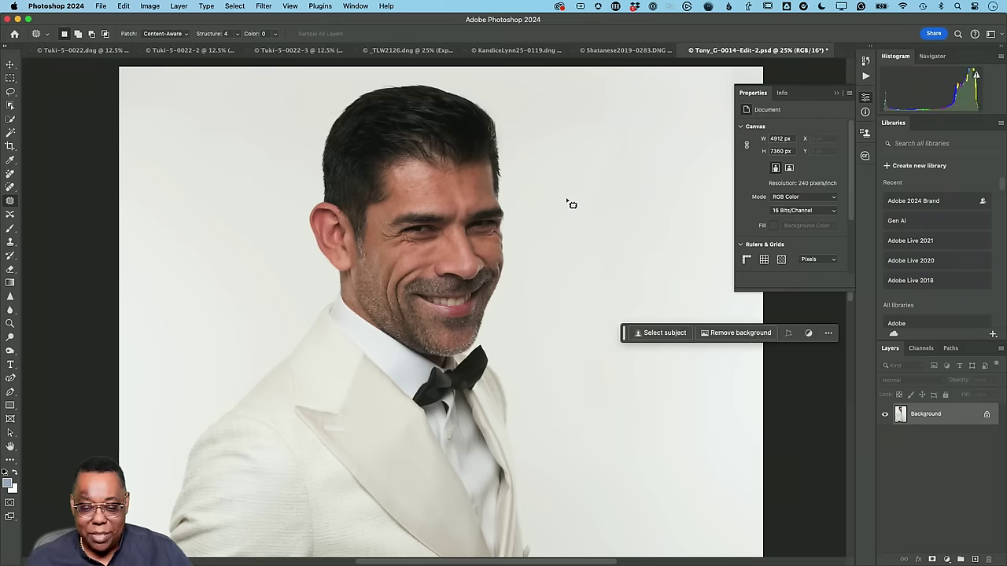
scroll(521, 238, down, 10)
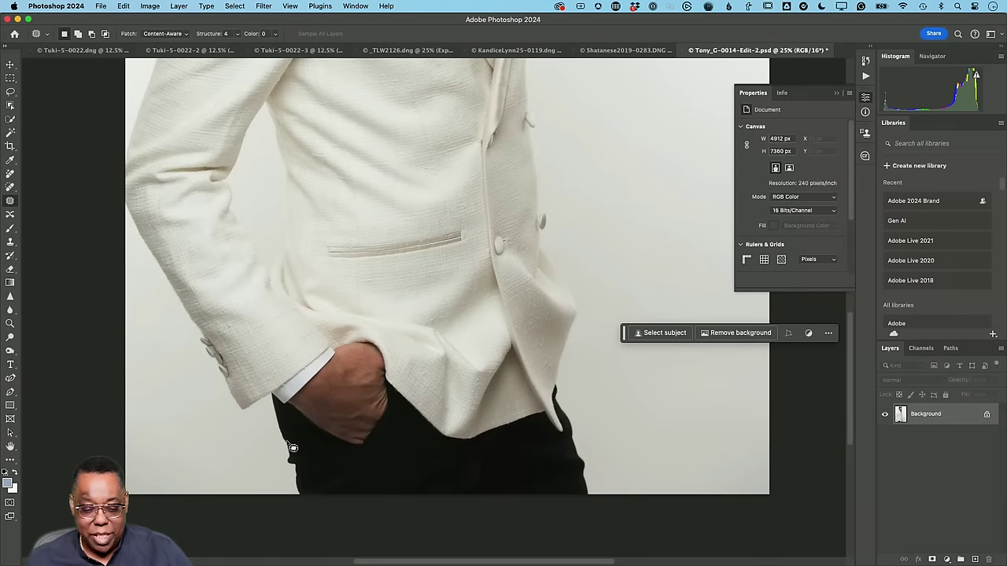
Liquify the trouser edge around the pocketed hand with a size-200 Forward Warp brush and apply.
click(262, 6)
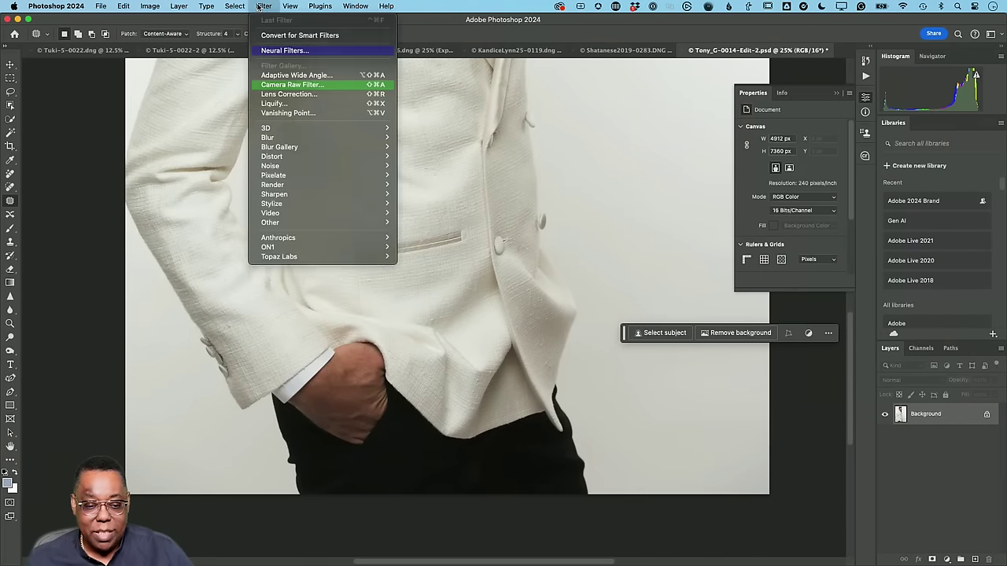
click(283, 104)
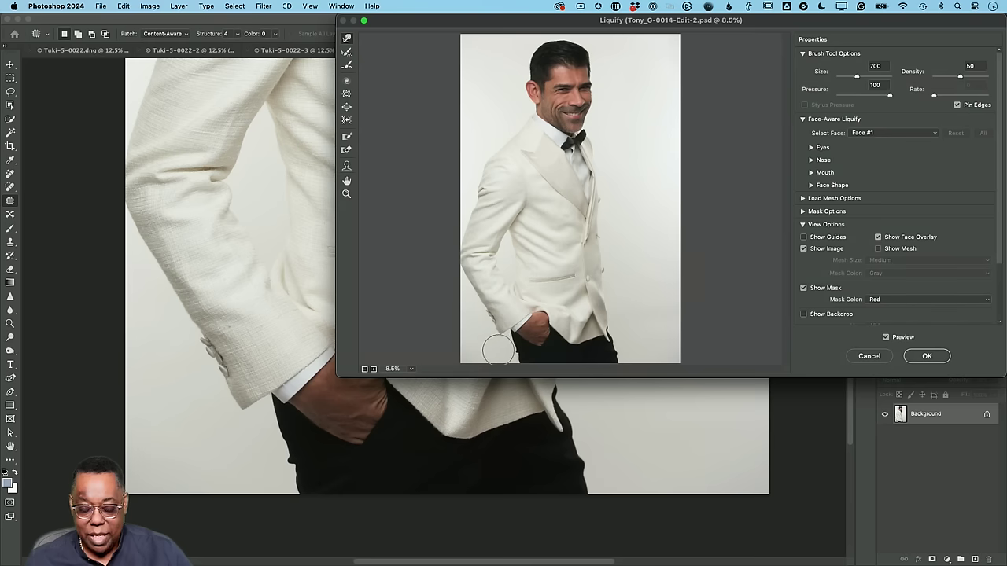
key(bracketleft)
key(bracketleft)
key(bracketleft)
key(bracketleft)
key(bracketleft)
key(bracketleft)
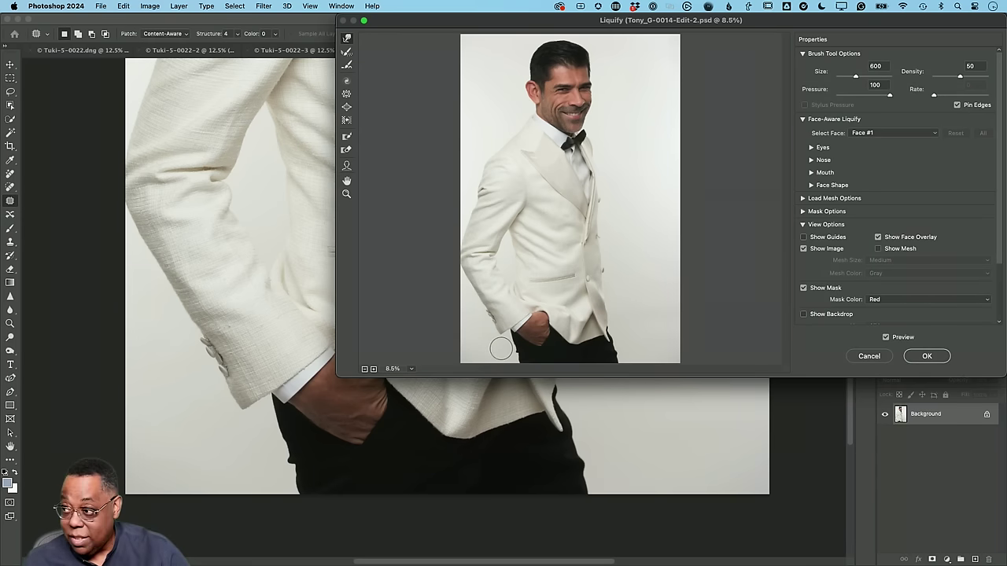
key(bracketleft)
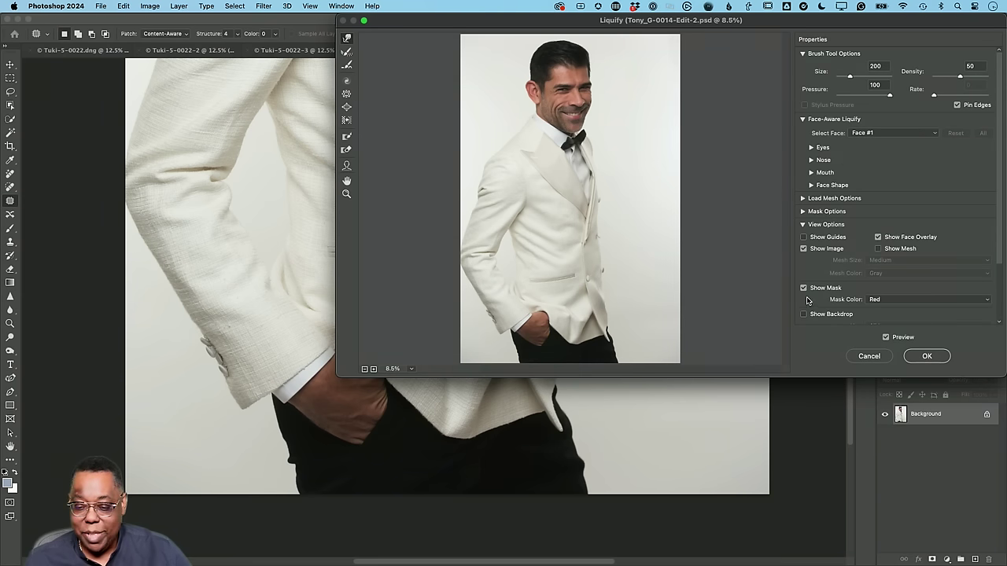
click(927, 356)
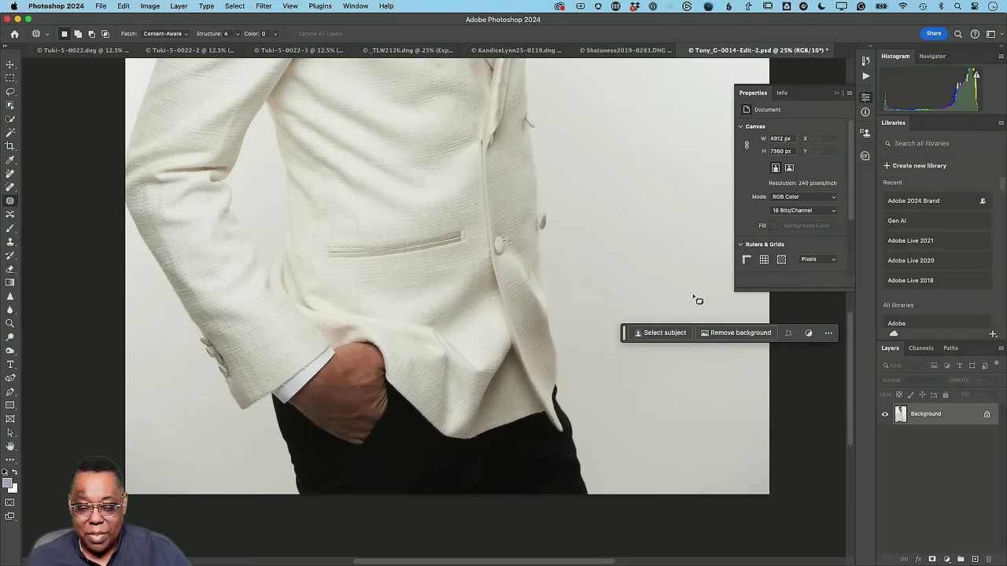
Bring the jacket's outer buttons into view and outline the outer button with the Patch tool.
scroll(674, 272, up, 5)
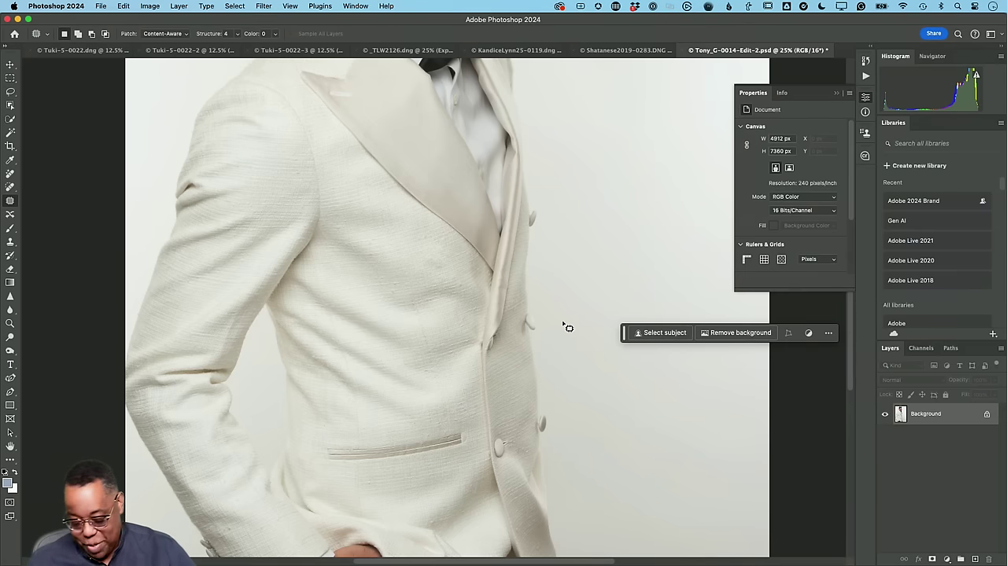
key(super+minus)
key(super+minus)
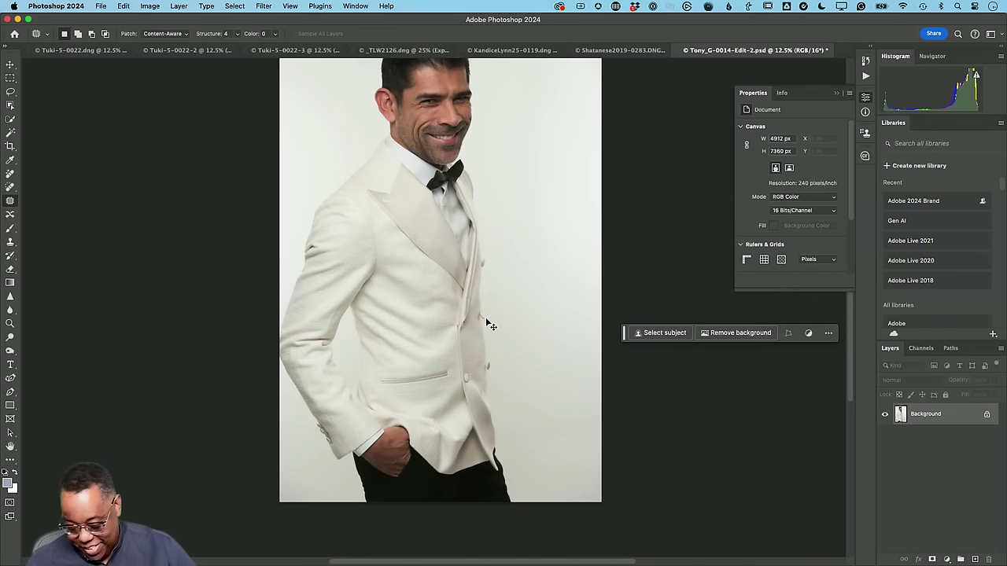
key(super+equal)
key(super+equal)
key(super+equal)
key(super+equal)
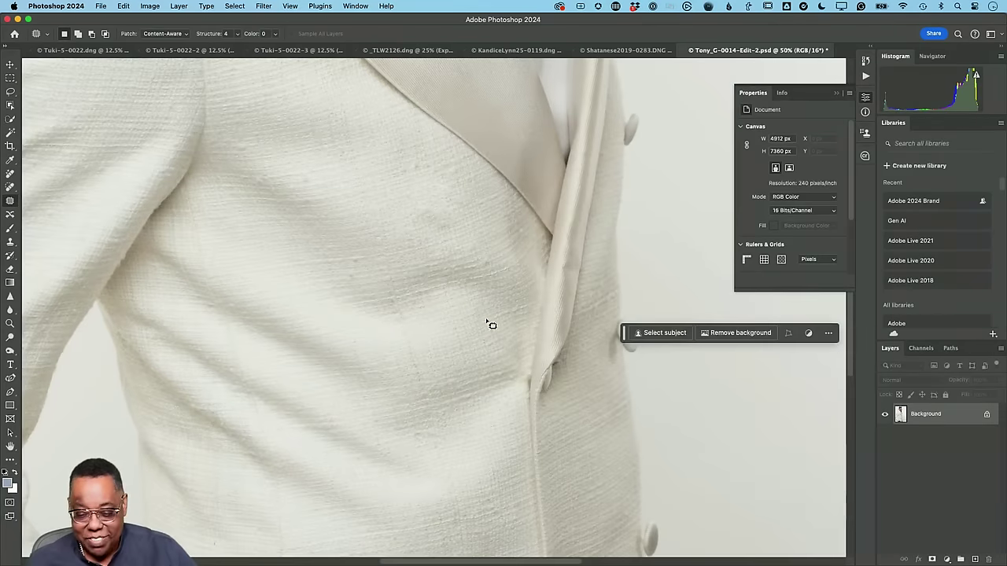
drag(594, 370, 436, 366)
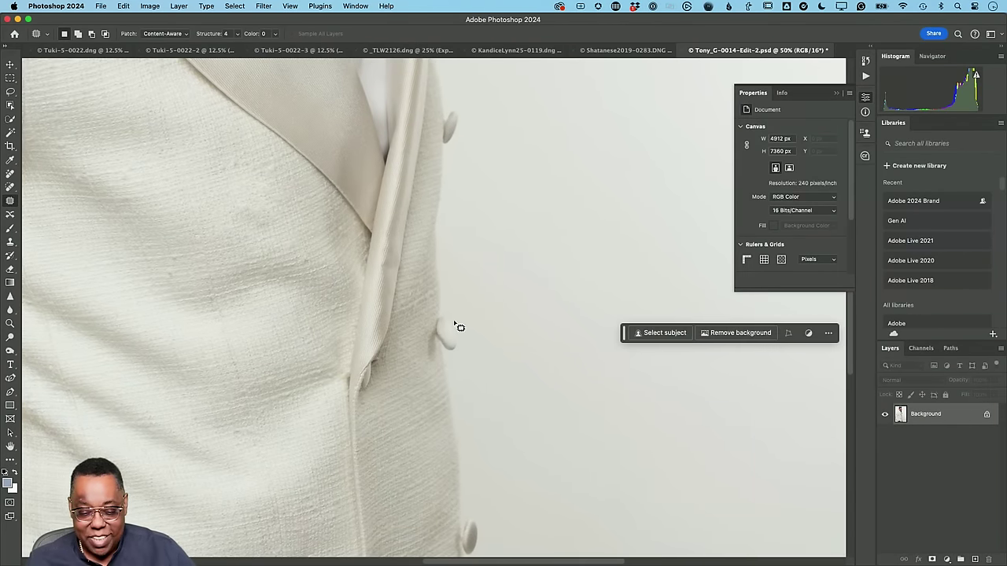
mouse_move(445, 318)
mouse_down()
mouse_move(439, 343)
mouse_move(453, 362)
mouse_move(465, 353)
mouse_move(457, 322)
mouse_up()
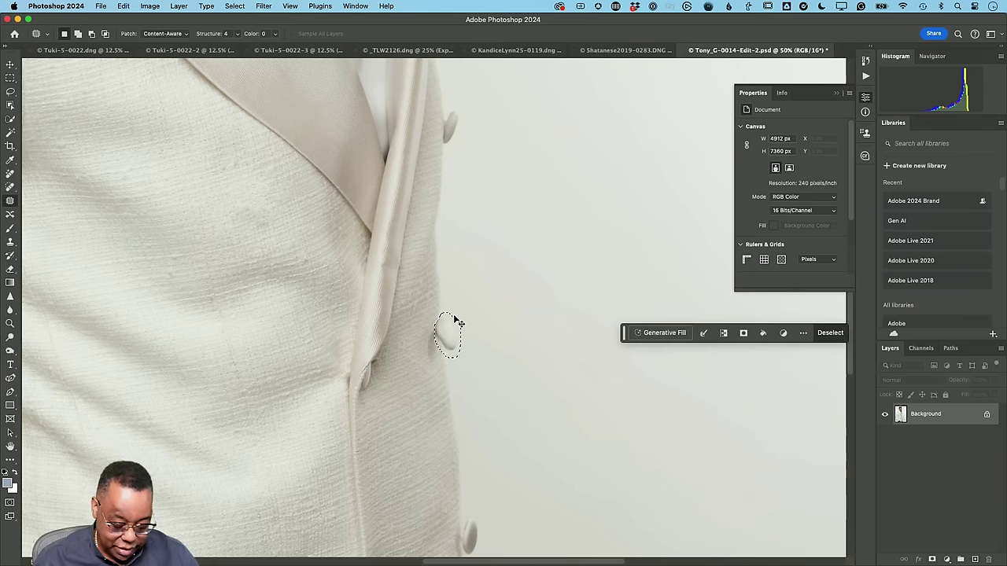
Copy the outlined button onto Layer 1 and rotate it to sit naturally on the jacket.
key(super+j)
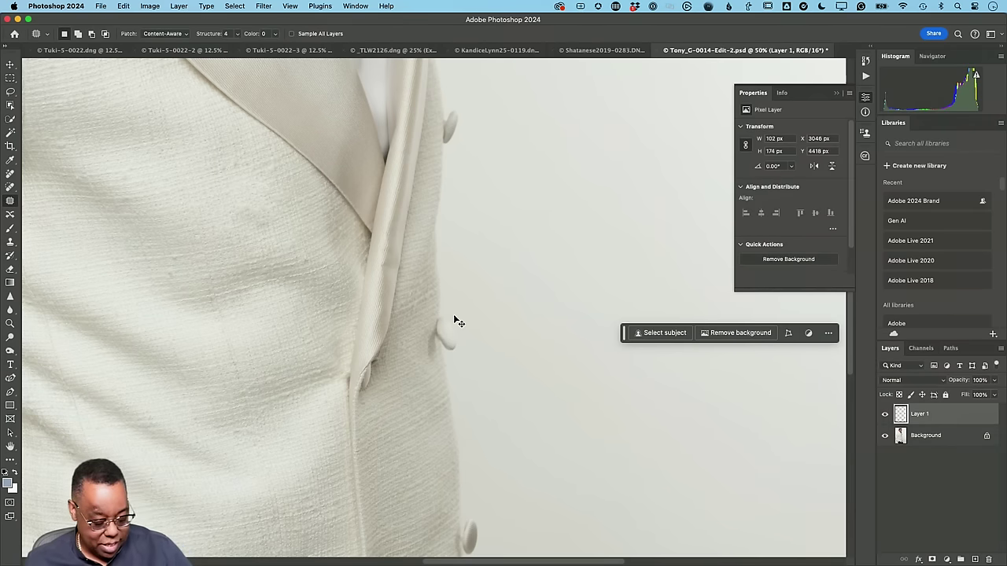
key(super+t)
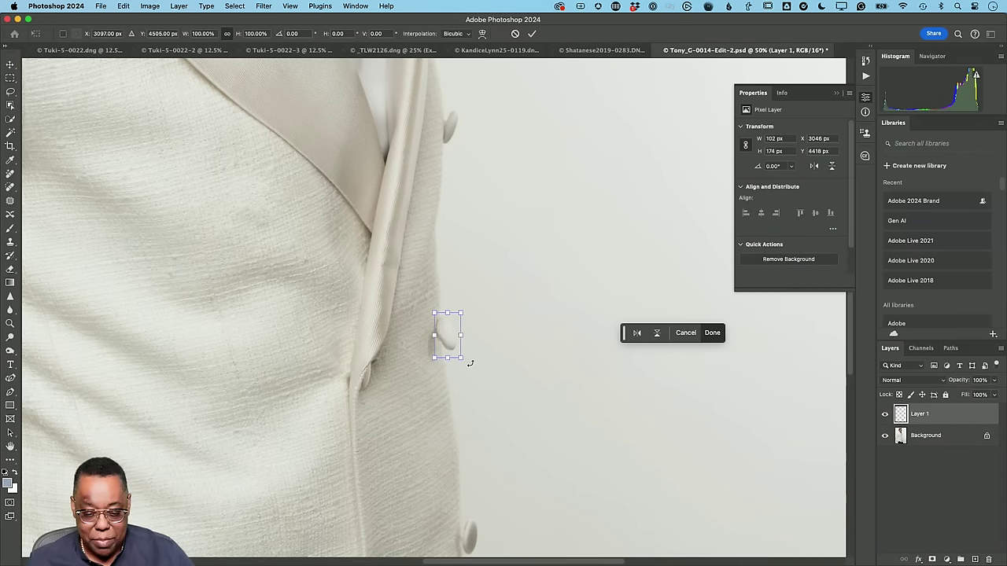
drag(469, 362, 447, 344)
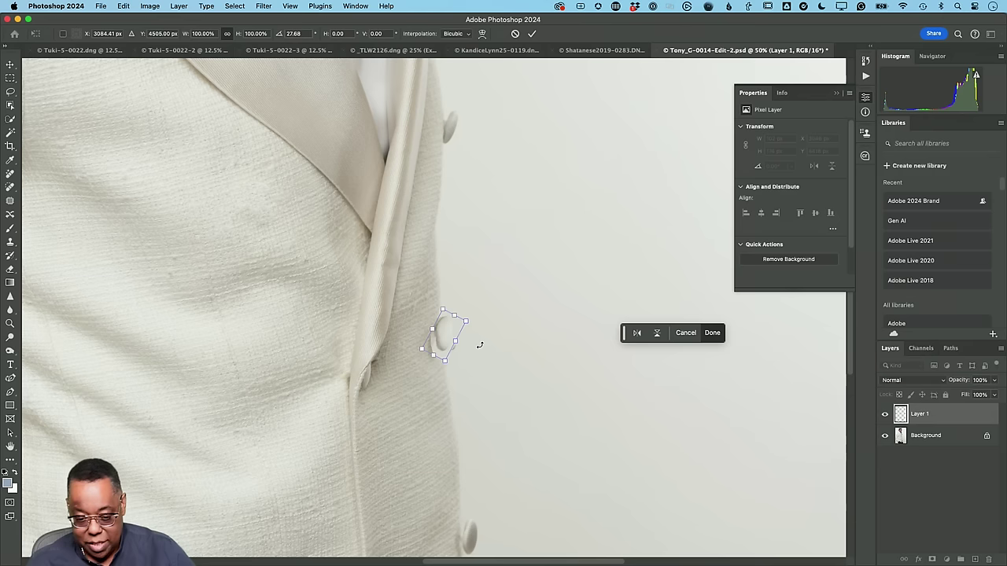
key(Return)
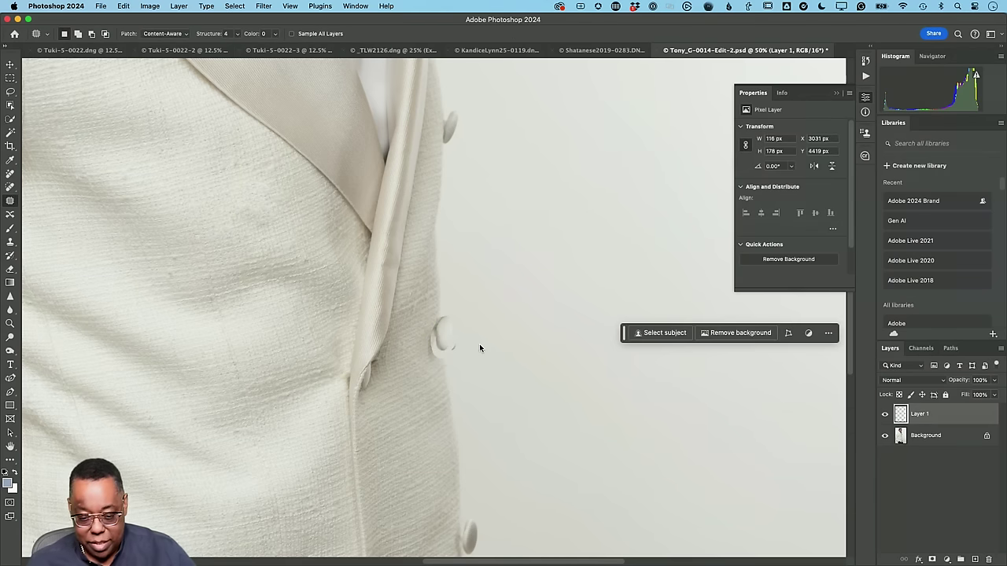
scroll(461, 358, up, 1)
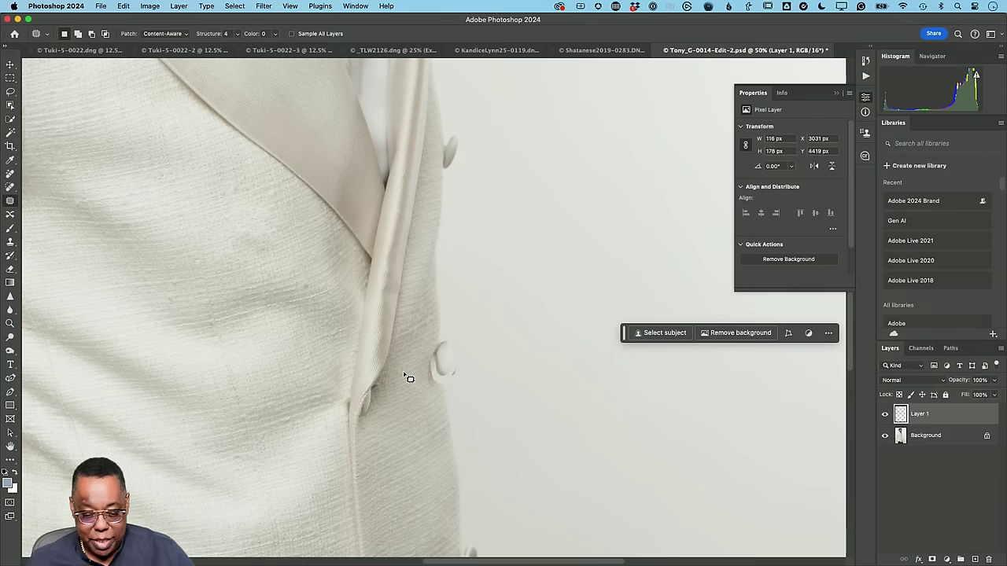
key(e)
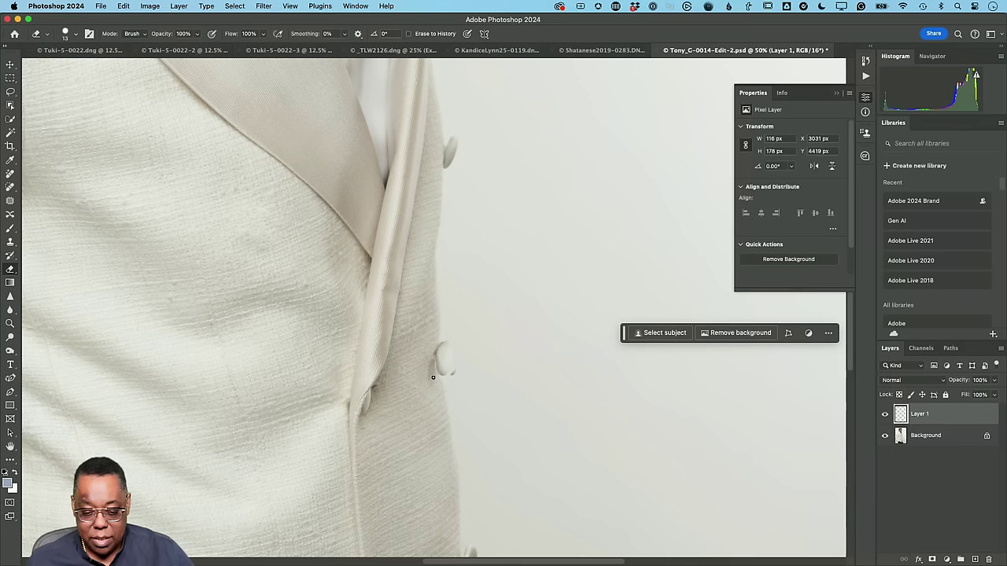
Erase the copied button's excess edges, compare with Layer 1 hidden, and return to Background.
drag(430, 357, 454, 379)
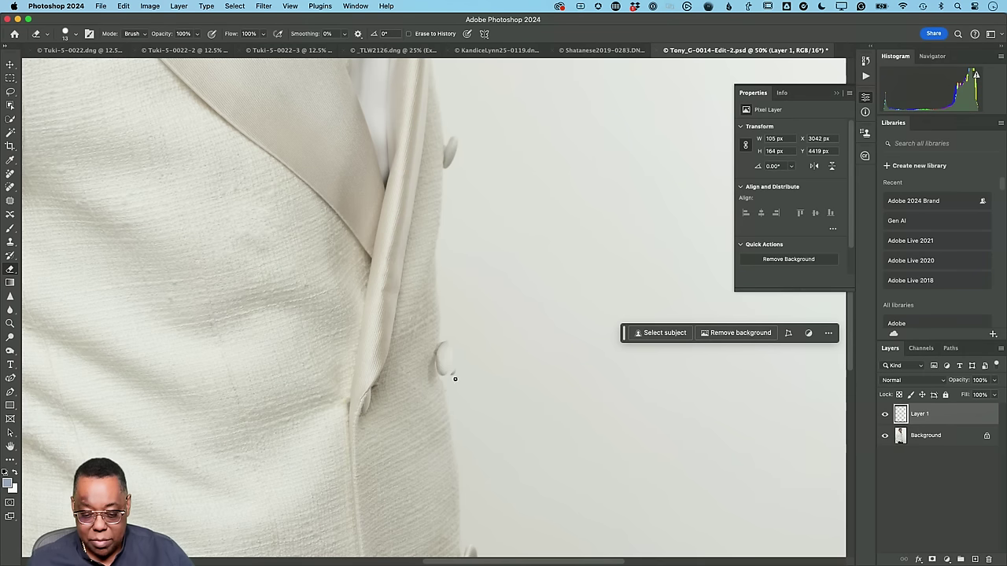
click(885, 414)
click(885, 414)
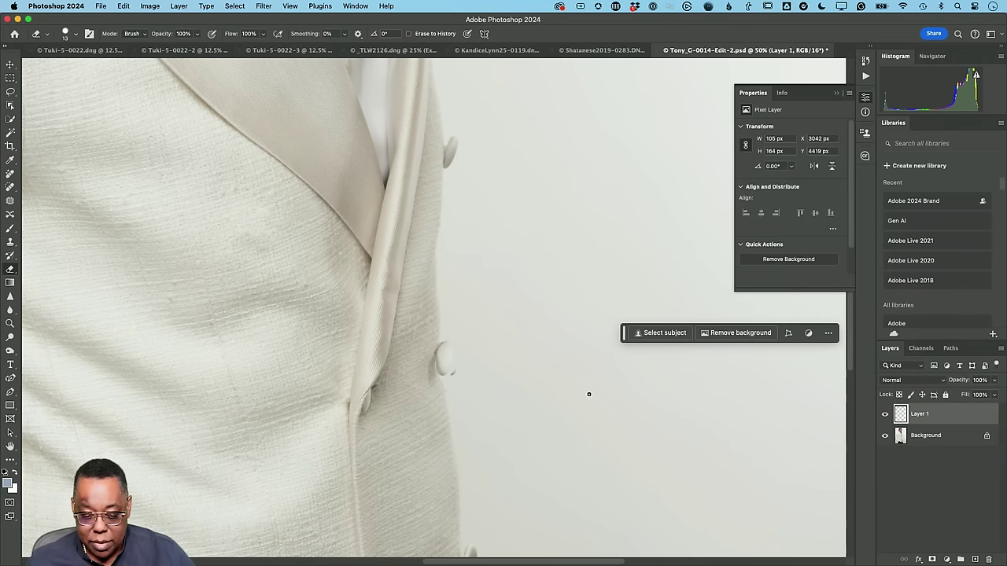
click(901, 439)
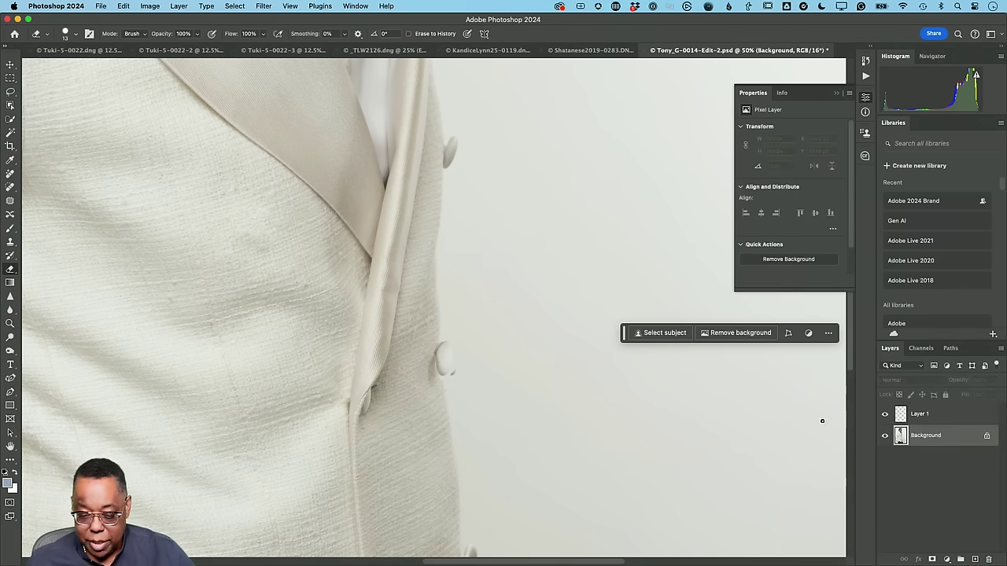
click(456, 370)
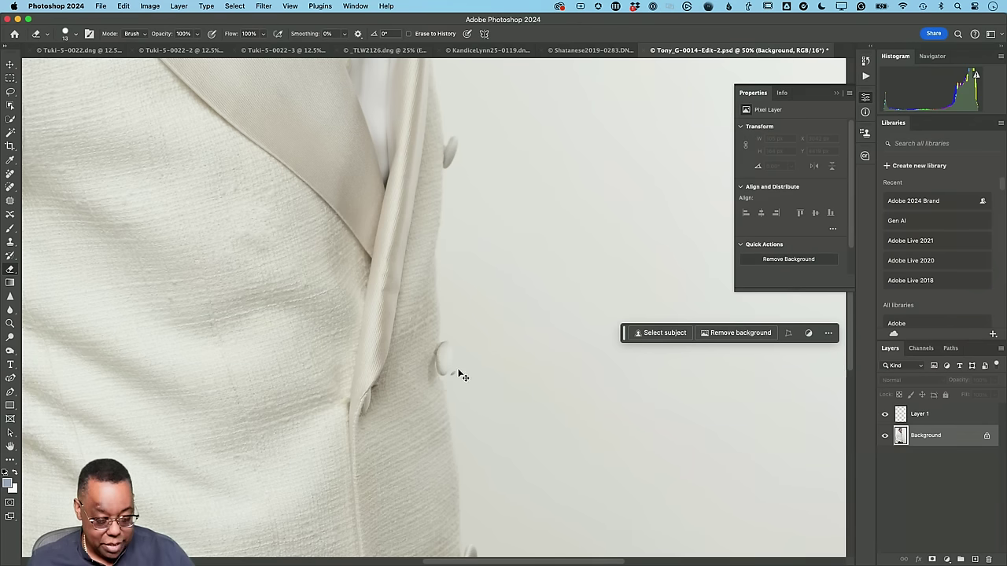
right_click(10, 200)
click(48, 215)
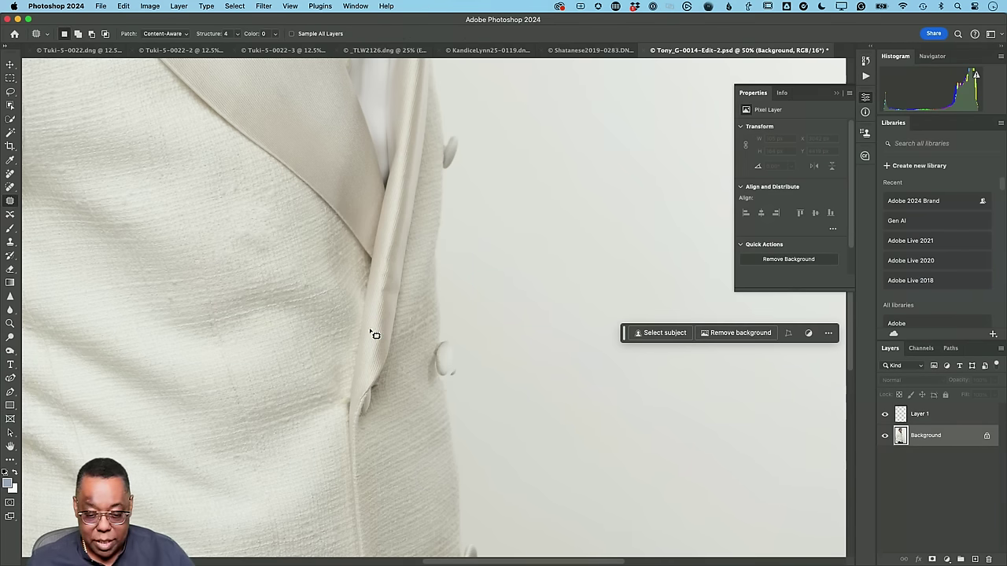
Patch the white glint beside the copied jacket button with nearby clean backdrop and deselect.
mouse_move(461, 372)
mouse_down()
mouse_move(457, 386)
mouse_move(494, 367)
mouse_move(458, 362)
mouse_move(451, 382)
mouse_move(454, 371)
mouse_move(487, 364)
mouse_up()
click(469, 371)
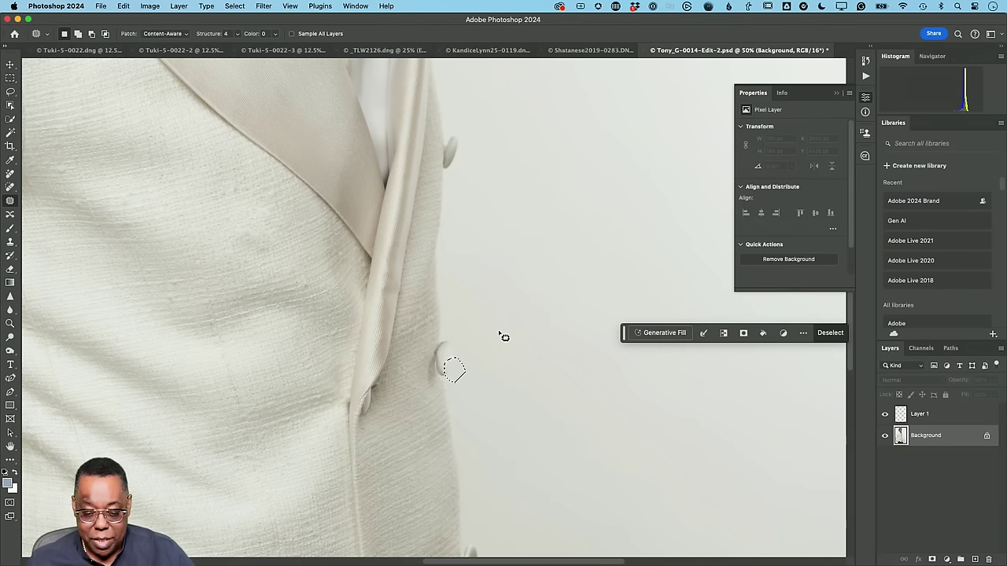
click(503, 329)
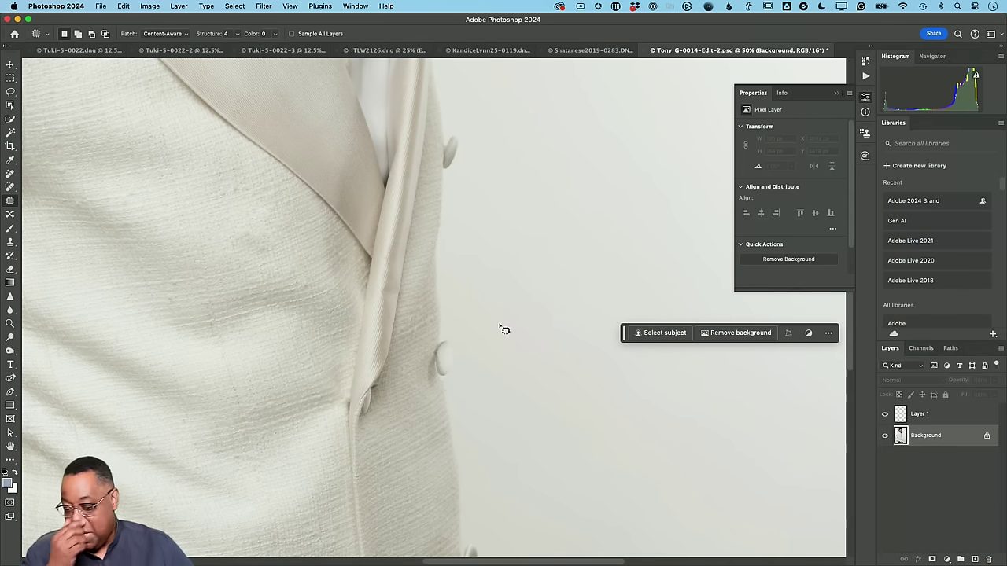
key(super+minus)
key(super+minus)
key(super+minus)
key(super+minus)
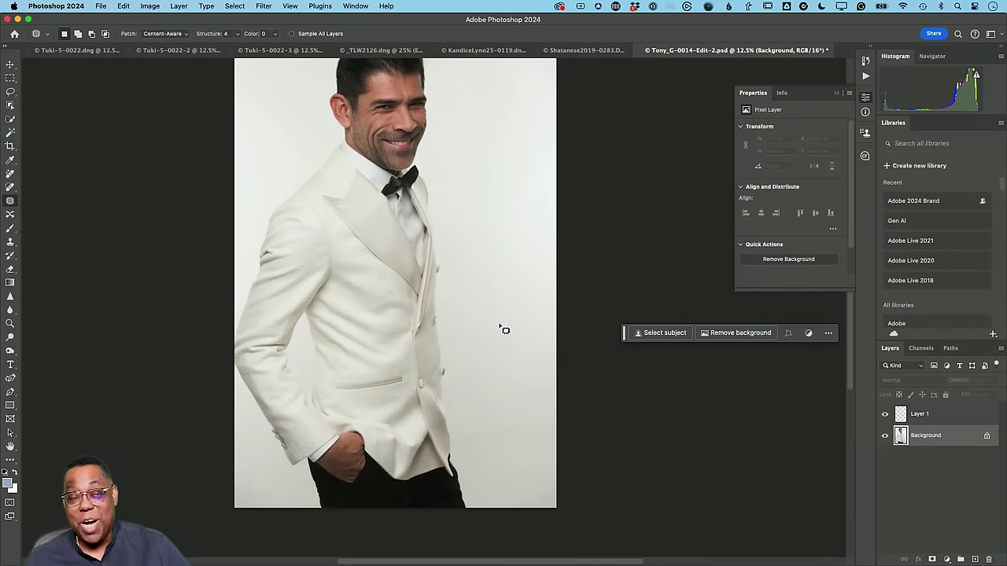
scroll(503, 329, up, 1)
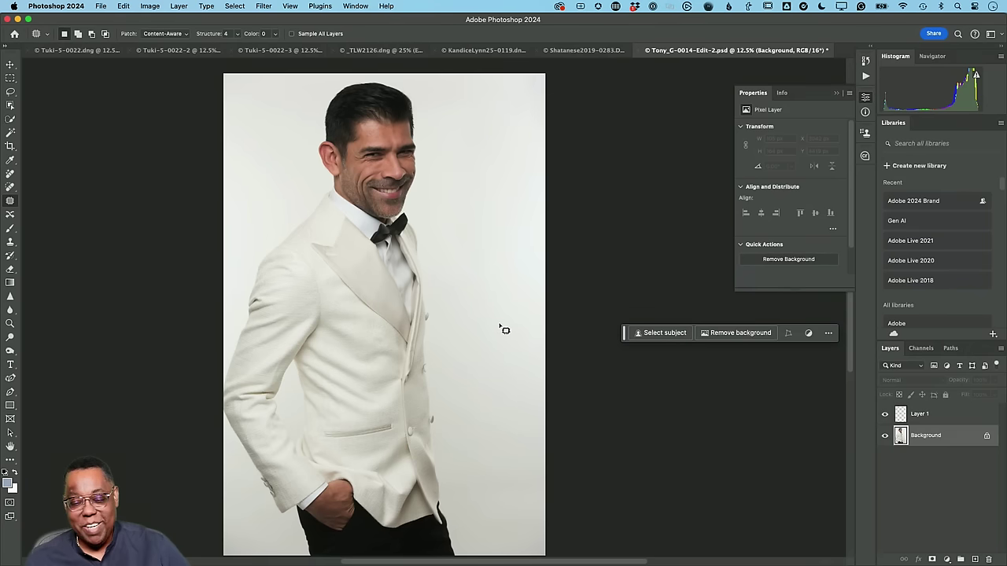